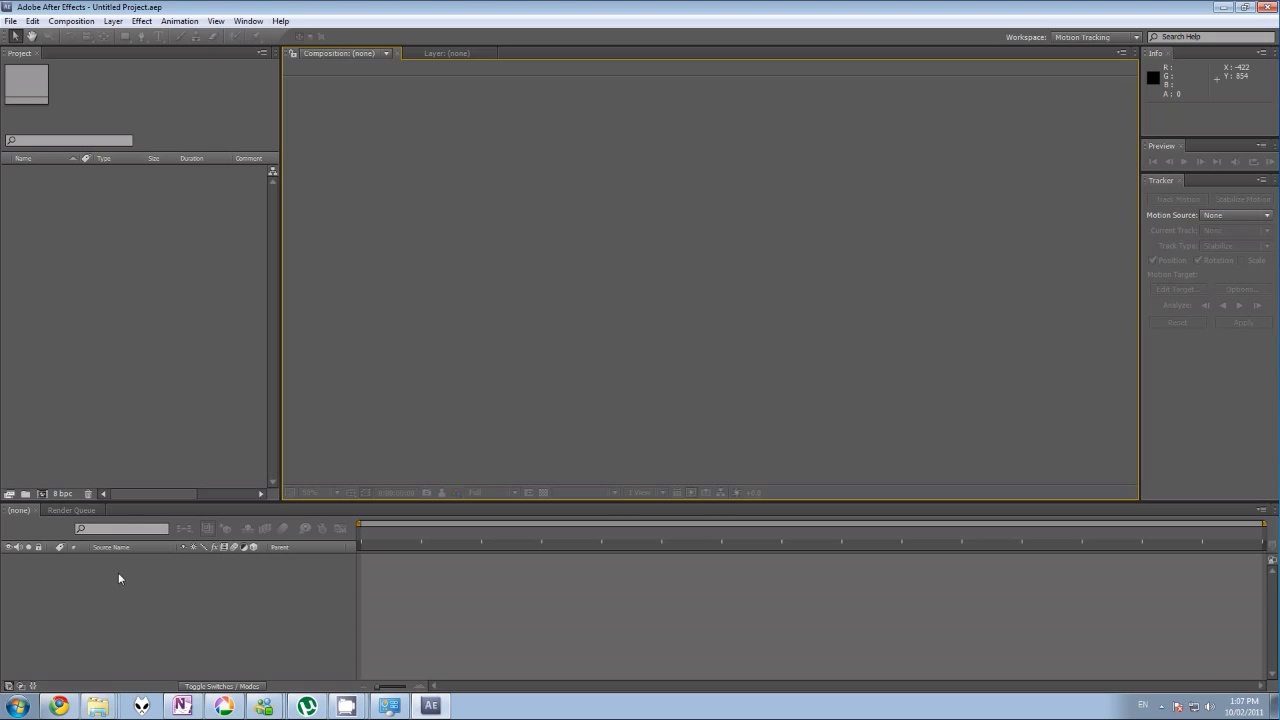
# Step: Go to theplayground via the Explorer jump list and open MVI_0744.mp4 with VLC media player
pyautogui.rightClick(96, 710)
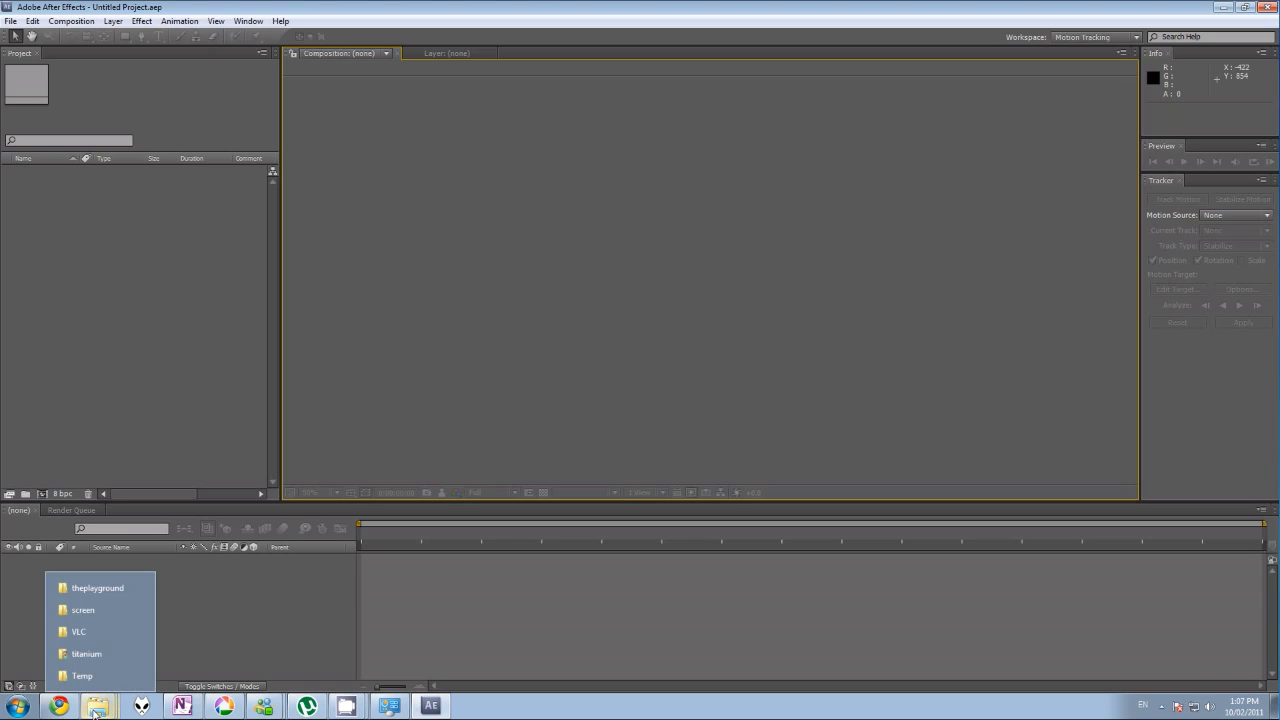
pyautogui.click(95, 588)
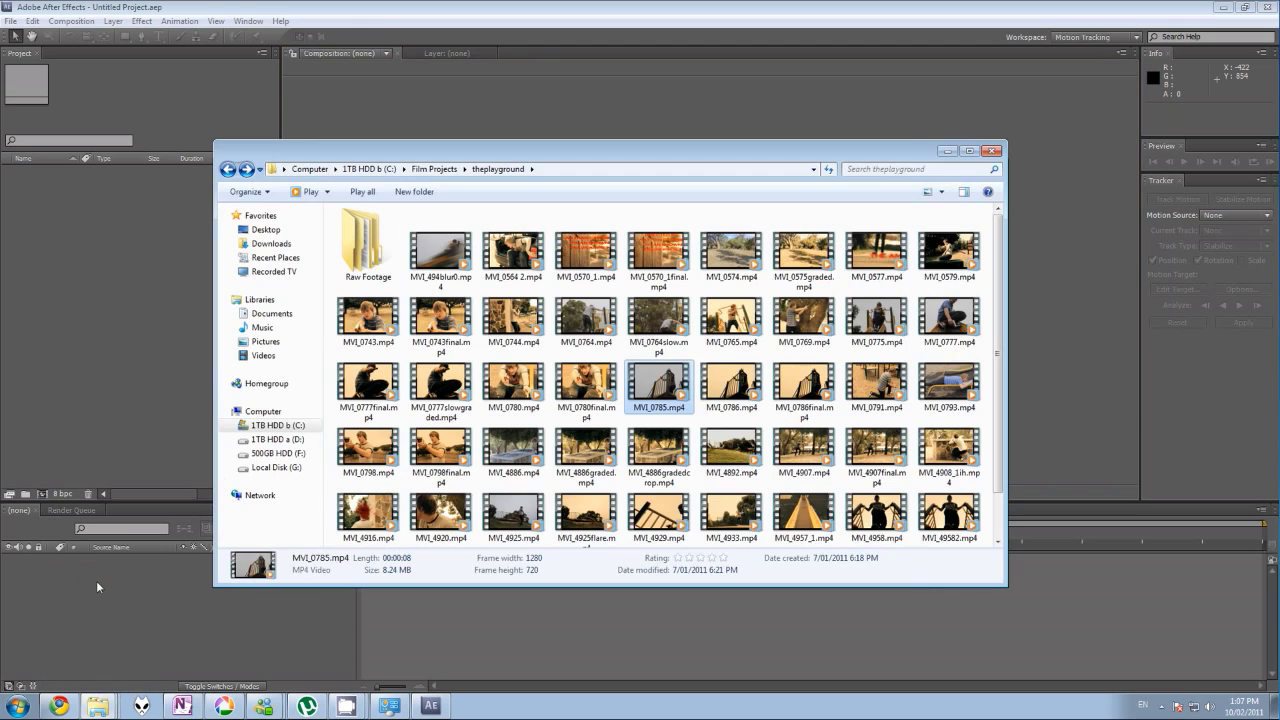
pyautogui.click(515, 316)
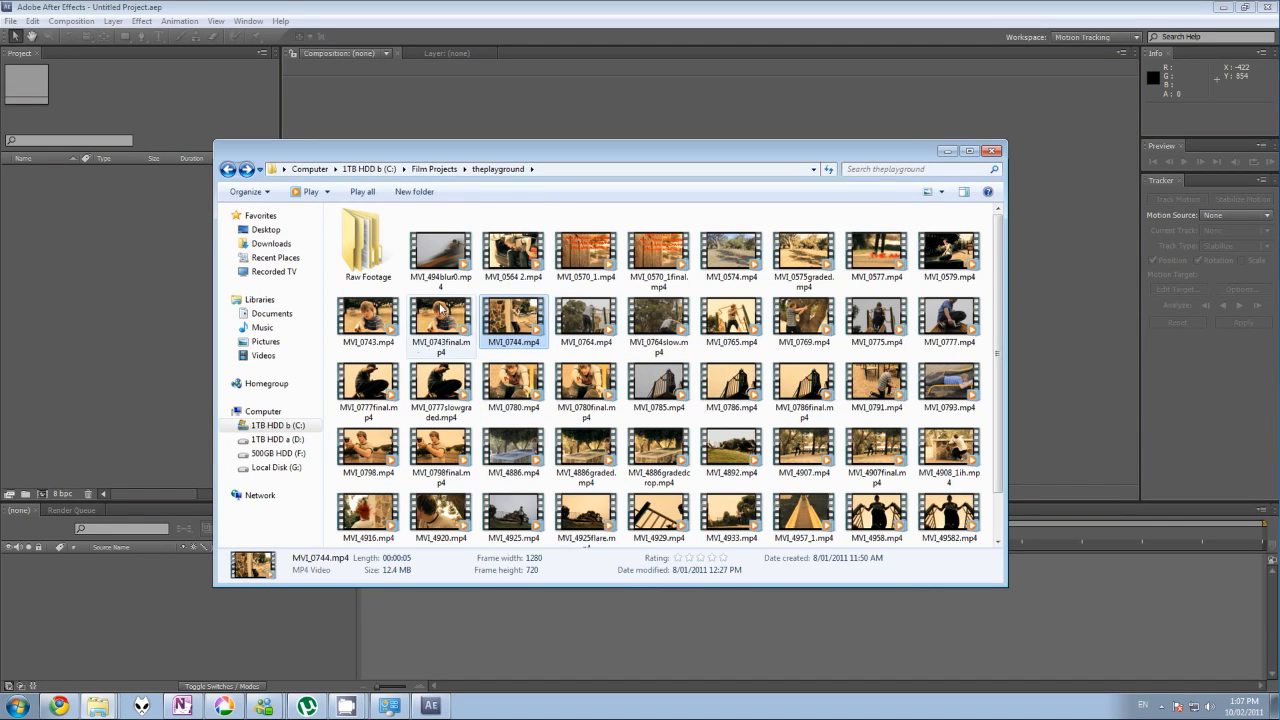
pyautogui.scroll(-2, 497, 290)
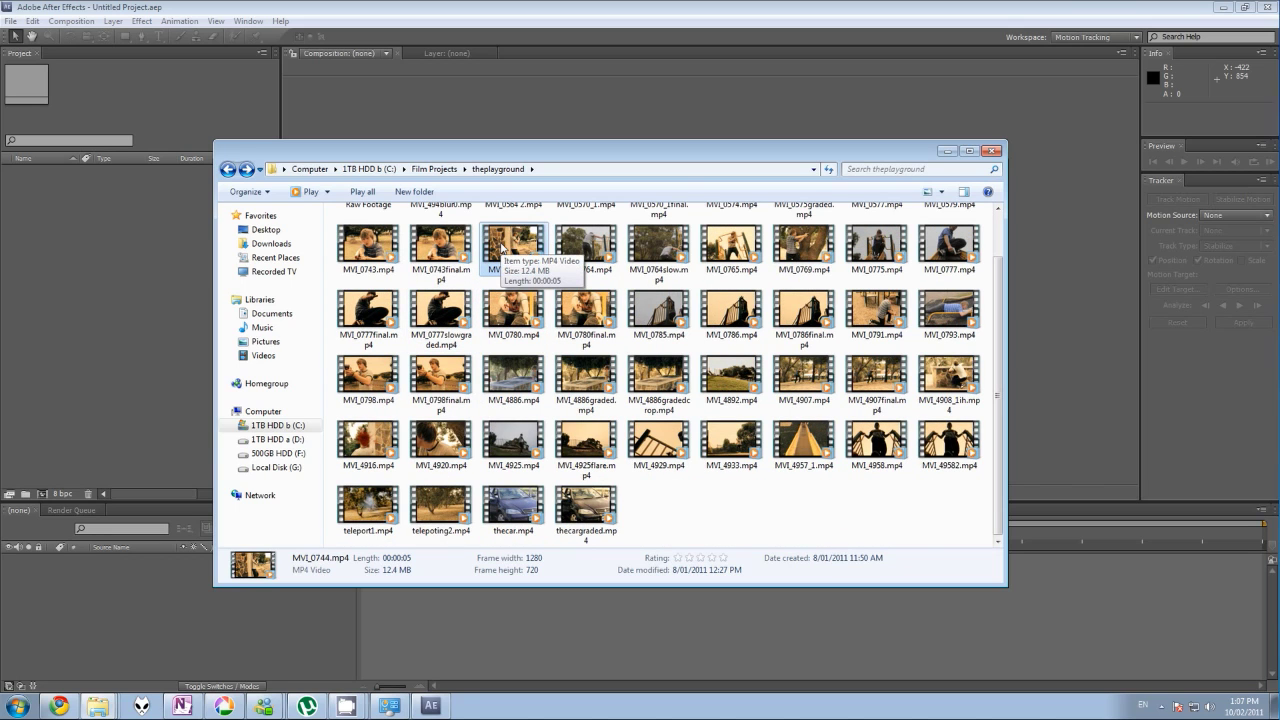
pyautogui.rightClick(502, 248)
pyautogui.moveTo(570, 285)
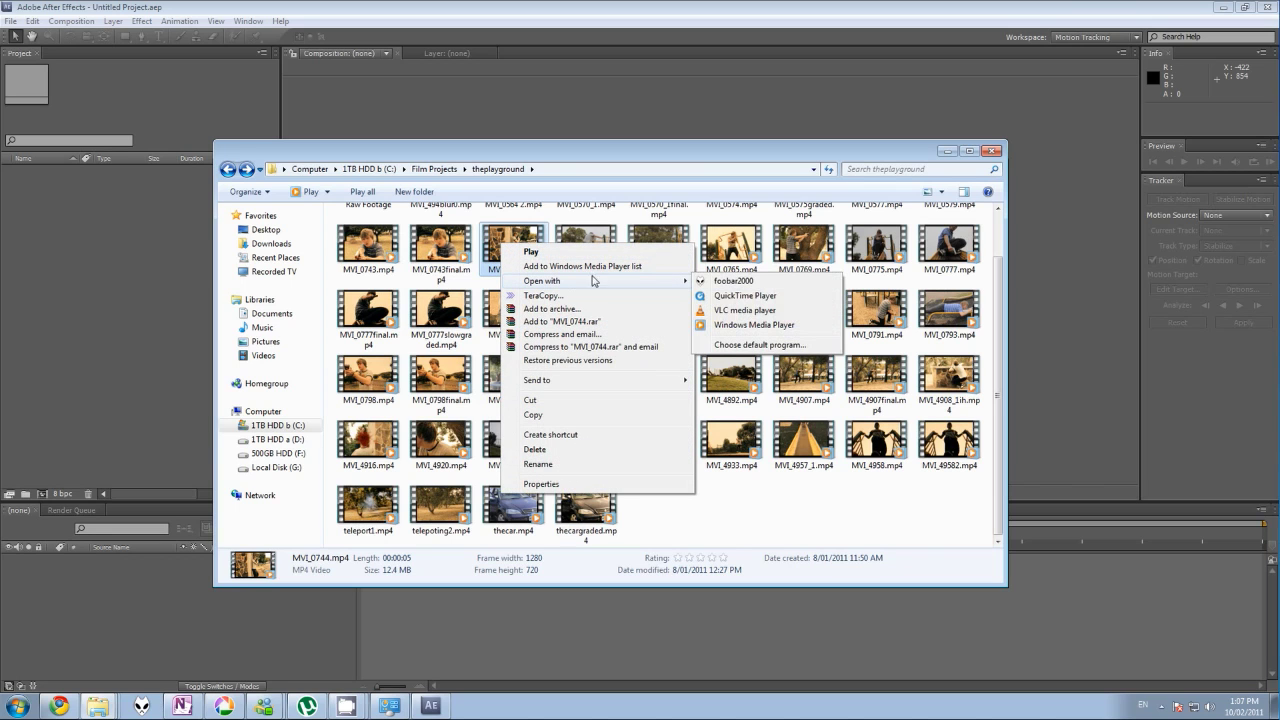
pyautogui.click(748, 312)
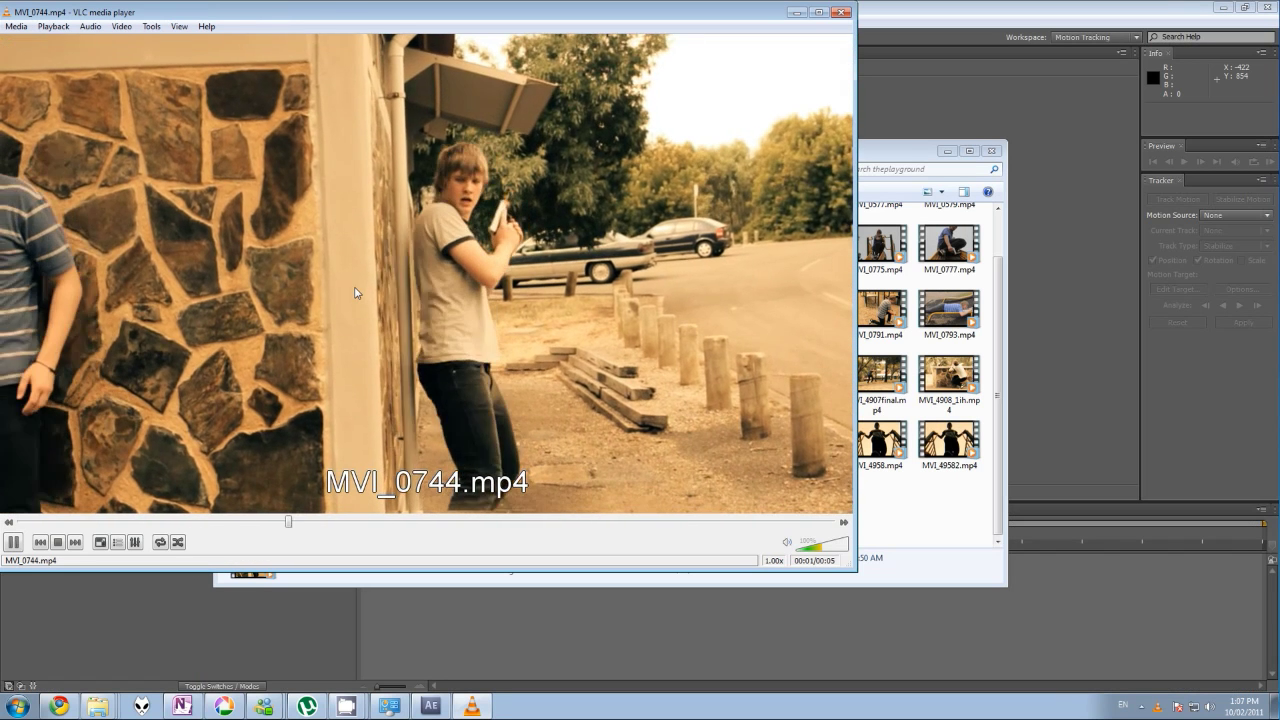
# Step: Pause, resume and pause MVI_0744.mp4 in VLC to review it, then close the player
pyautogui.press('space')
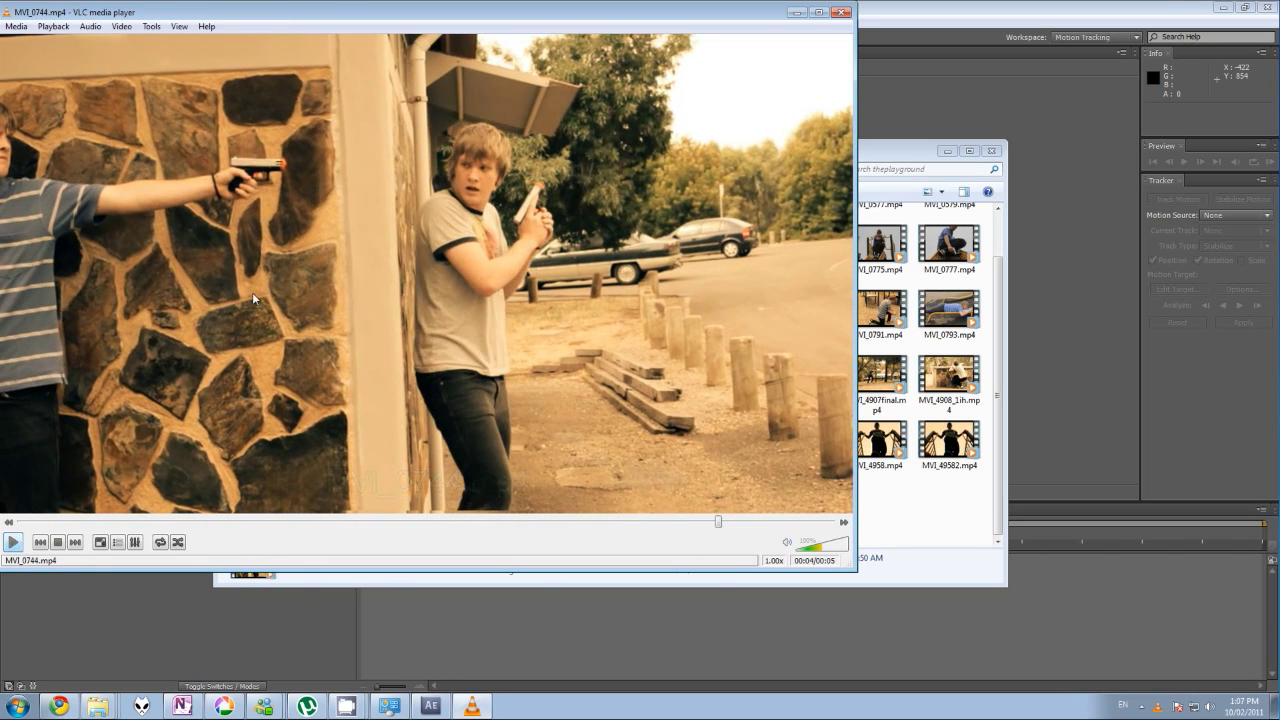
pyautogui.click(14, 546)
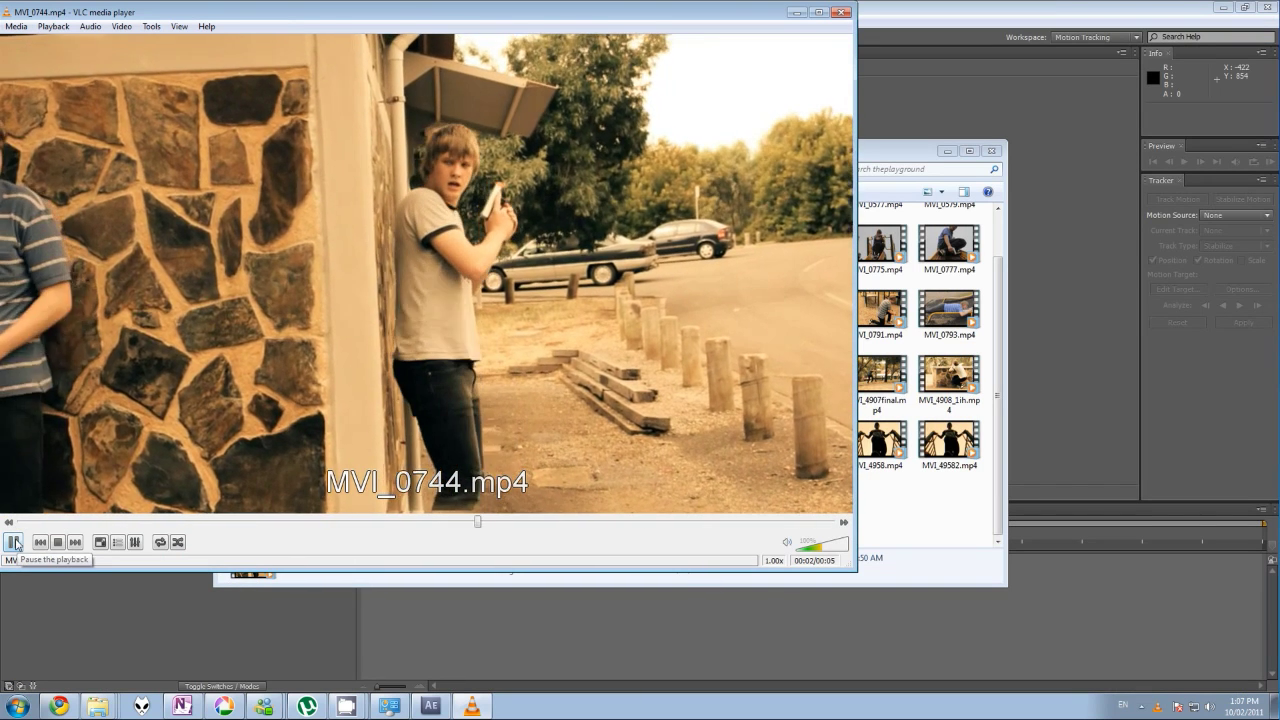
pyautogui.press('space')
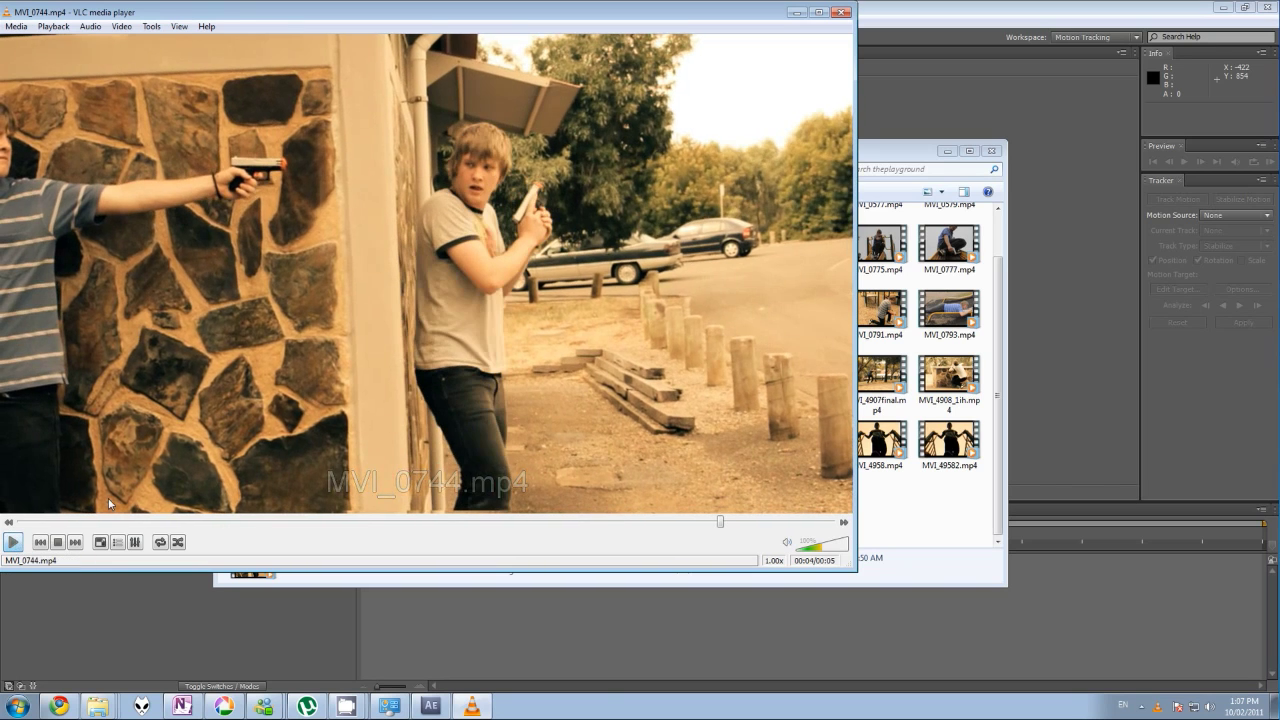
pyautogui.click(843, 12)
# Step: Move the Explorer window aside and open the Raw Footage > travis folder
pyautogui.moveTo(506, 146); pyautogui.dragTo(809, 161)
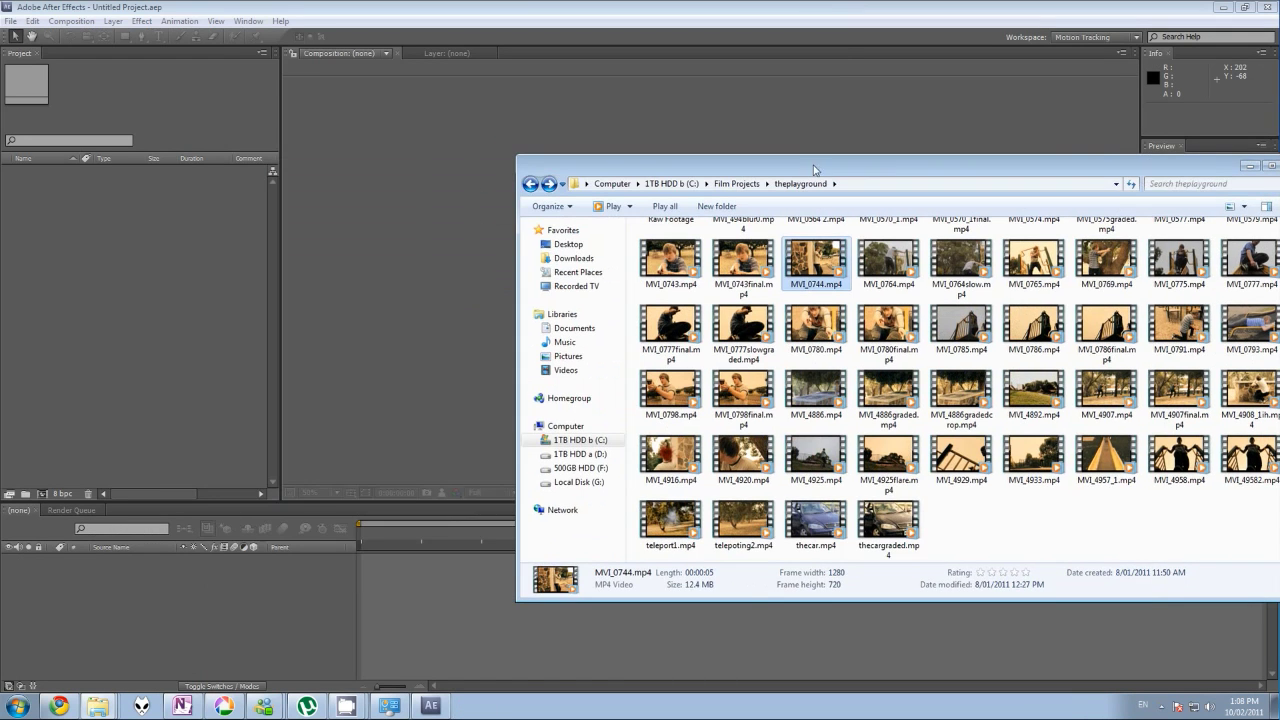
pyautogui.scroll(1, 673, 245)
pyautogui.click(673, 245)
pyautogui.doubleClick(673, 245)
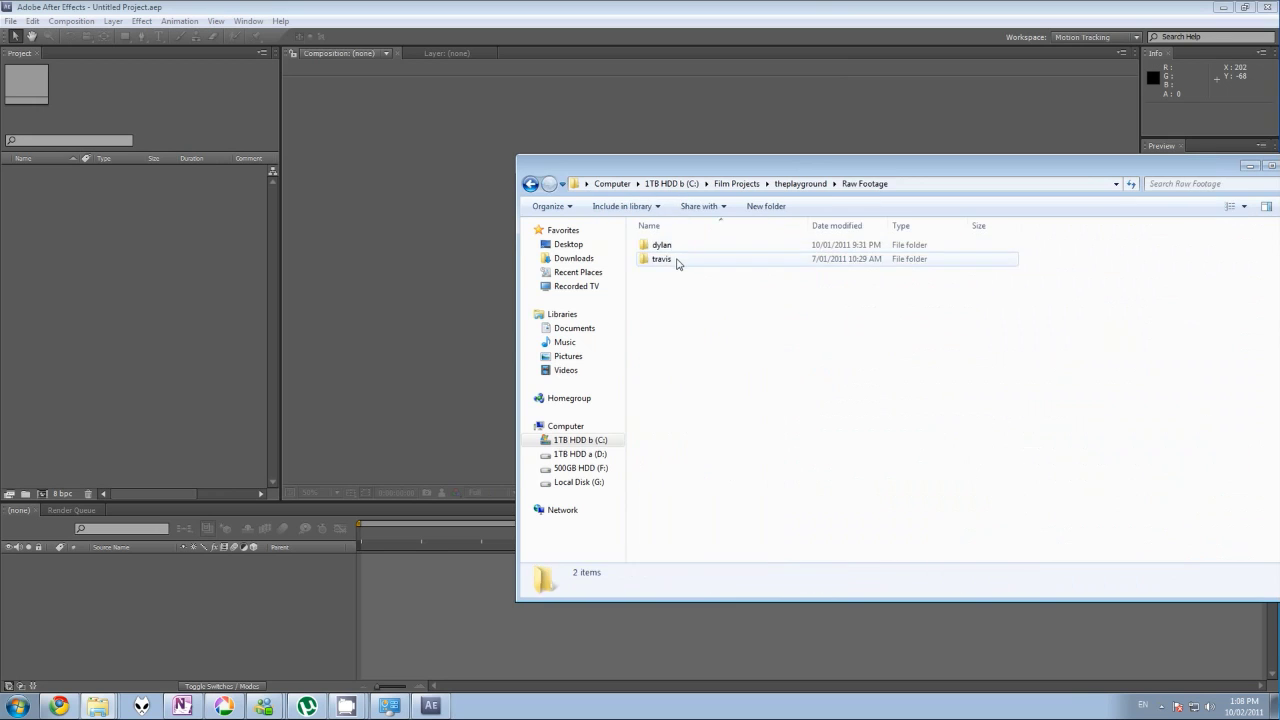
pyautogui.doubleClick(677, 261)
# Step: Select MVI_0745.MOV and MVI_0744.MOV and drag both into the After Effects Project panel
pyautogui.scroll(-5, 870, 375)
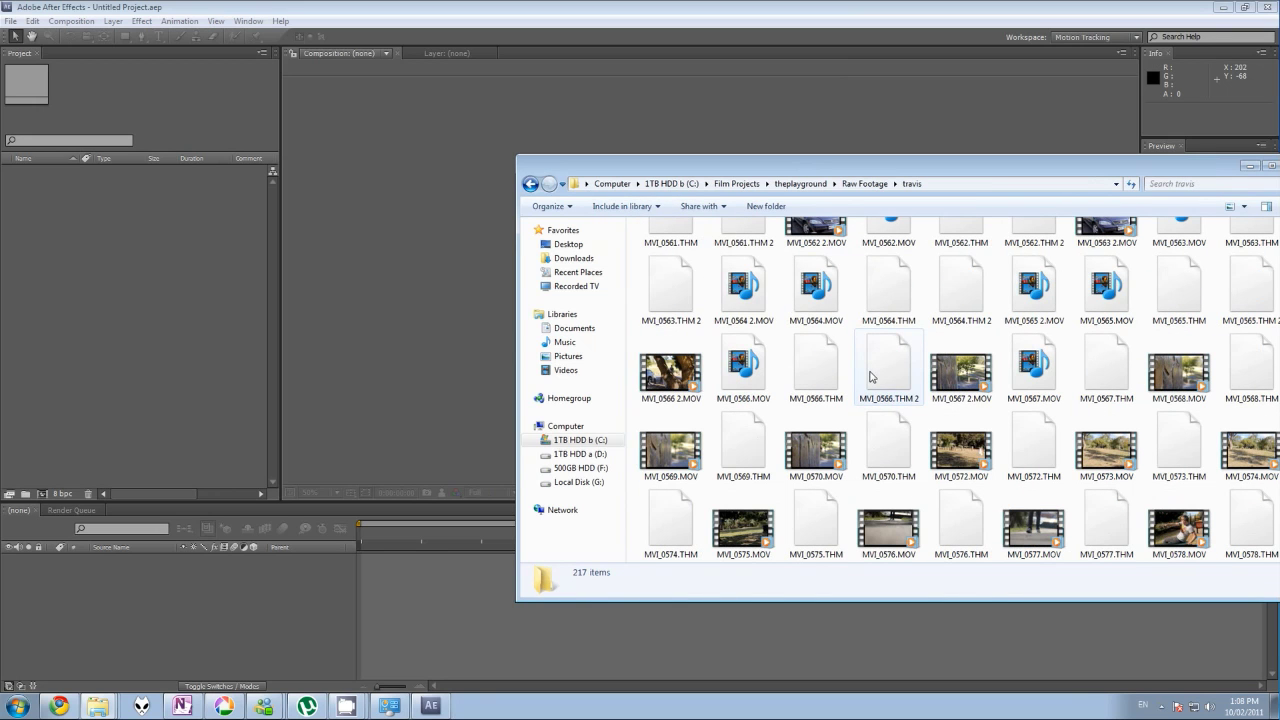
pyautogui.scroll(-3, 890, 370)
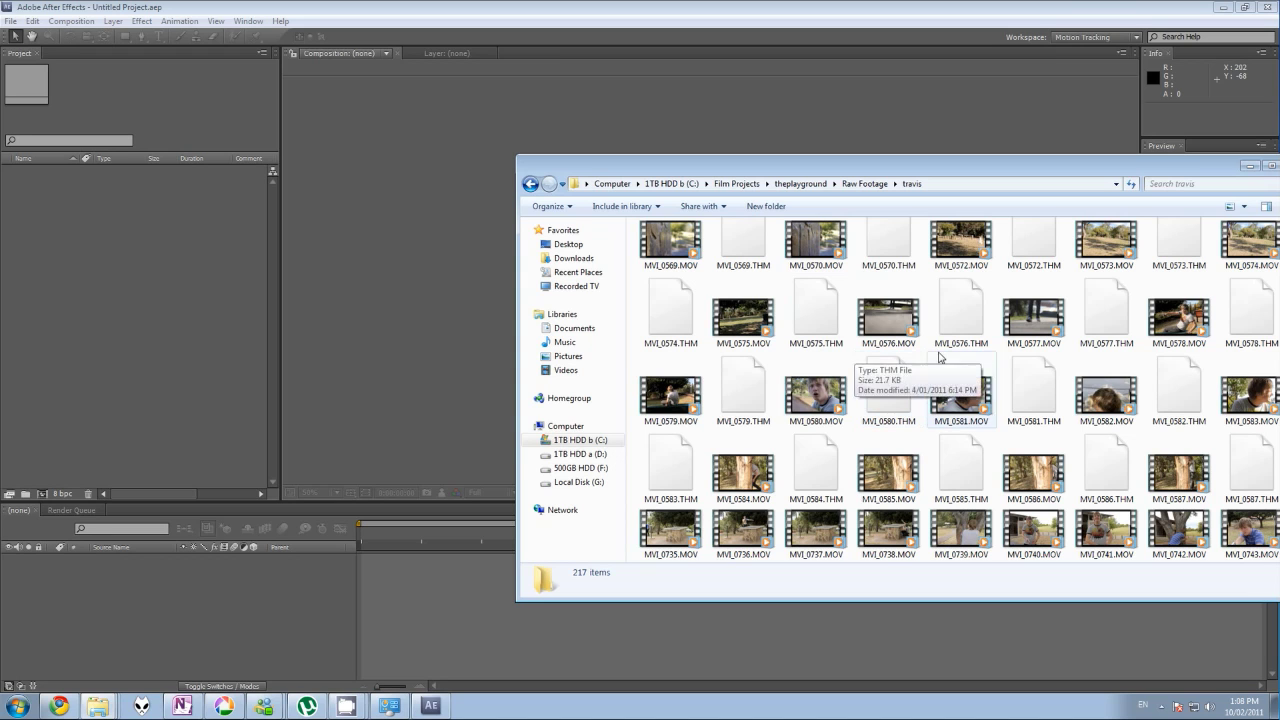
pyautogui.scroll(-2, 1003, 410)
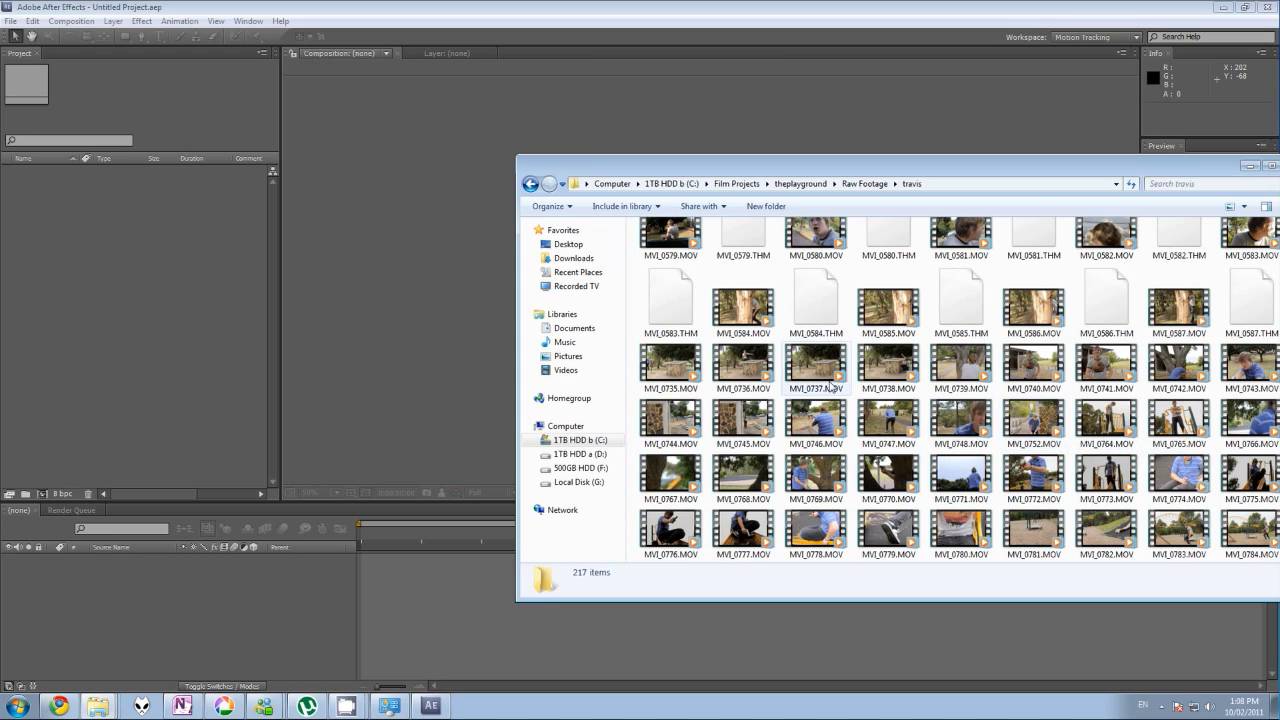
pyautogui.click(756, 418)
pyautogui.keyDown('ctrl'); pyautogui.click(688, 428); pyautogui.keyUp('ctrl')
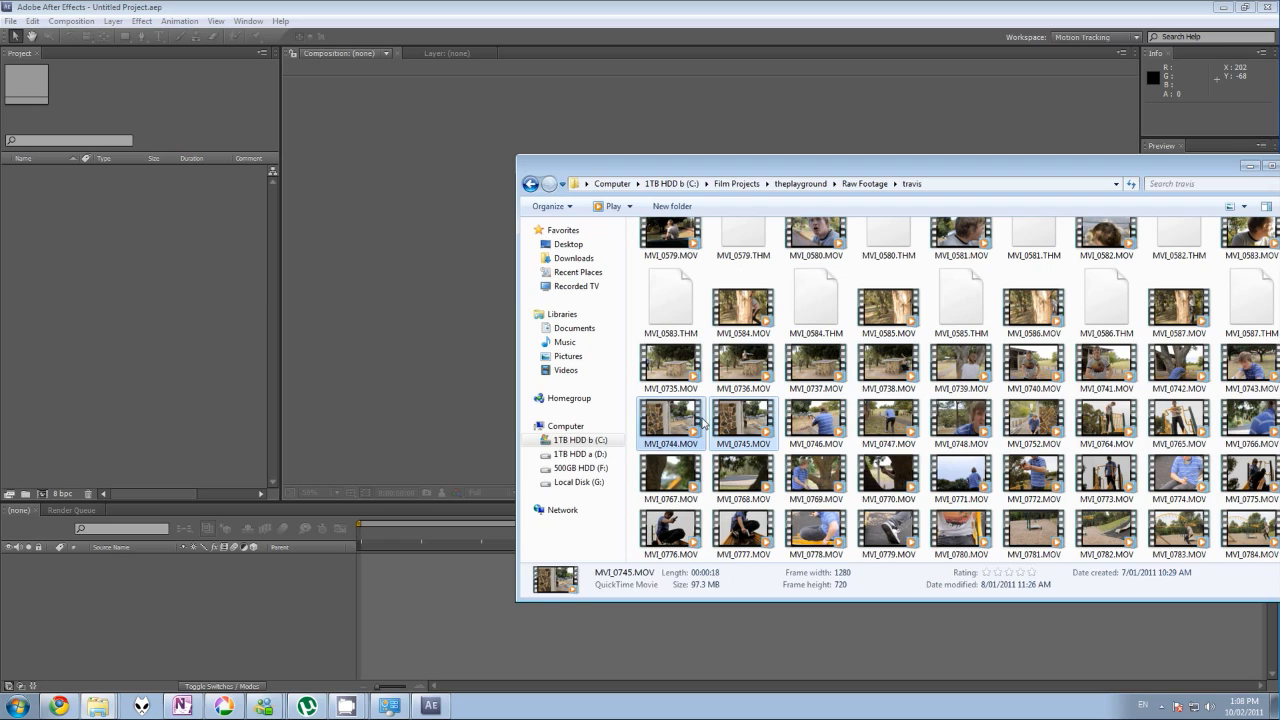
pyautogui.moveTo(688, 428); pyautogui.dragTo(129, 290)
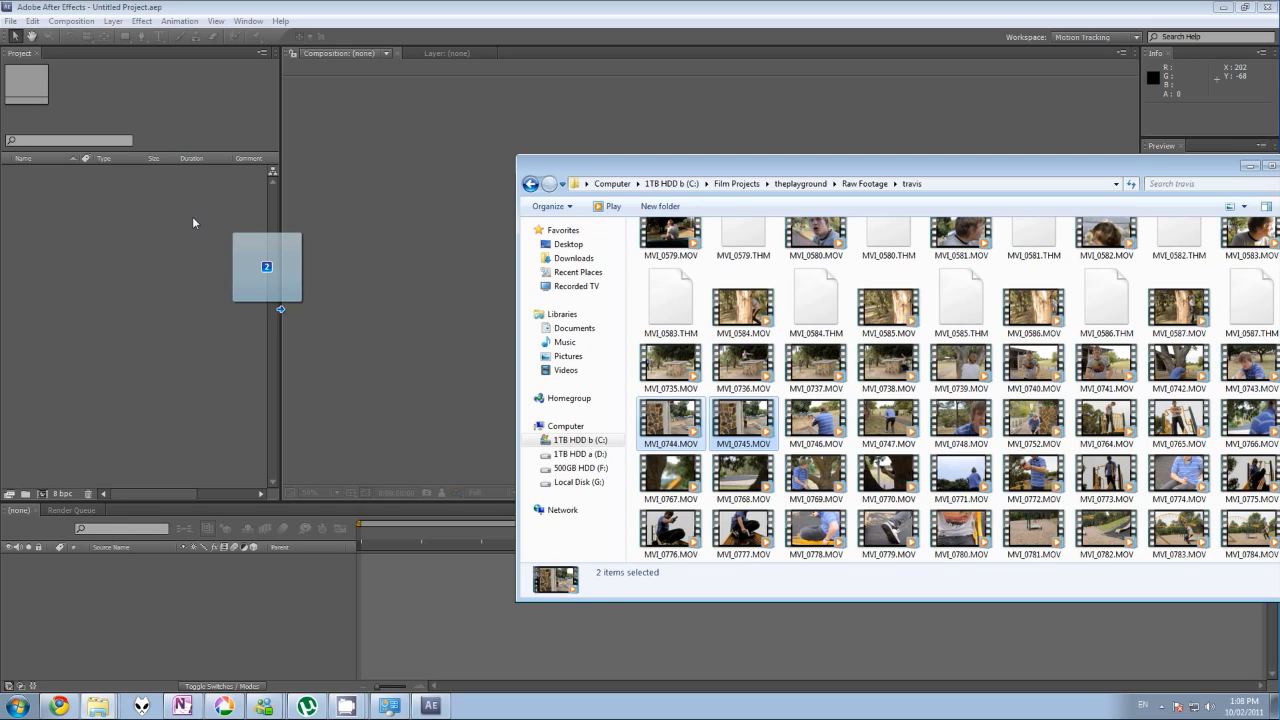
pyautogui.moveTo(193, 223); pyautogui.dragTo(193, 223)
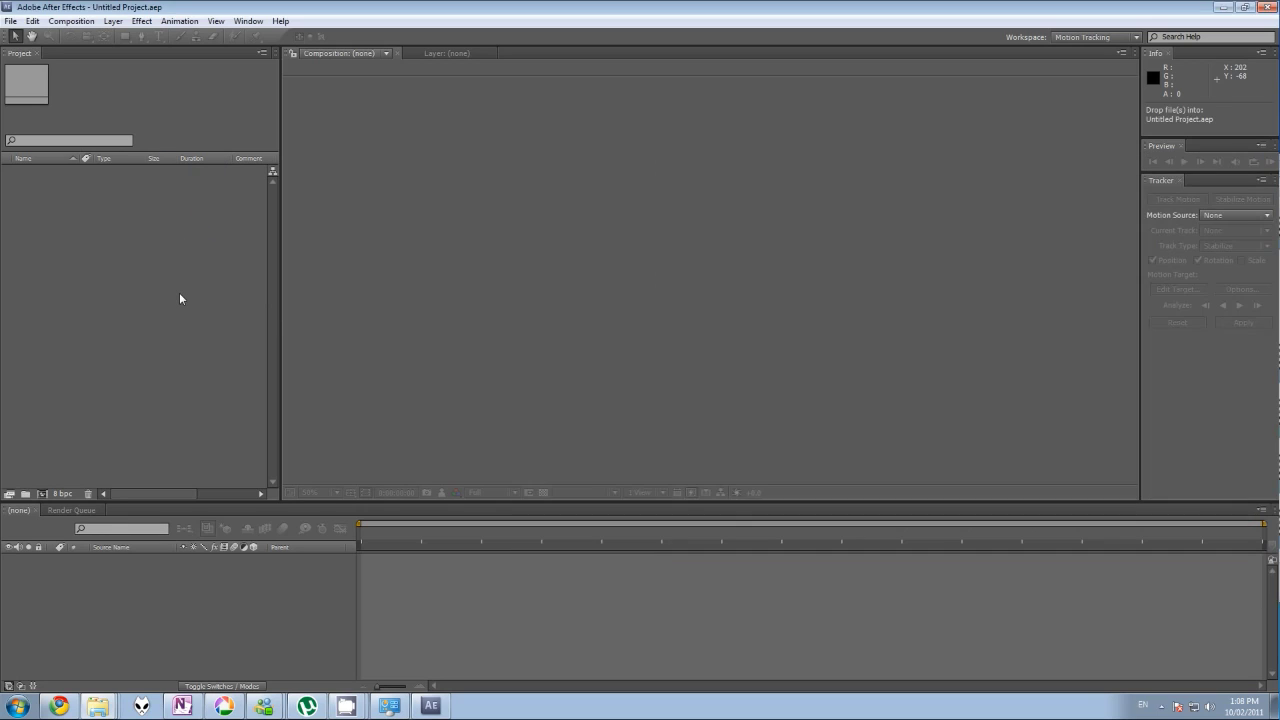
# Step: Create the MVI_0744 composition from MVI_0744.MOV and add MVI_0745.MOV as its second layer
pyautogui.click(180, 296)
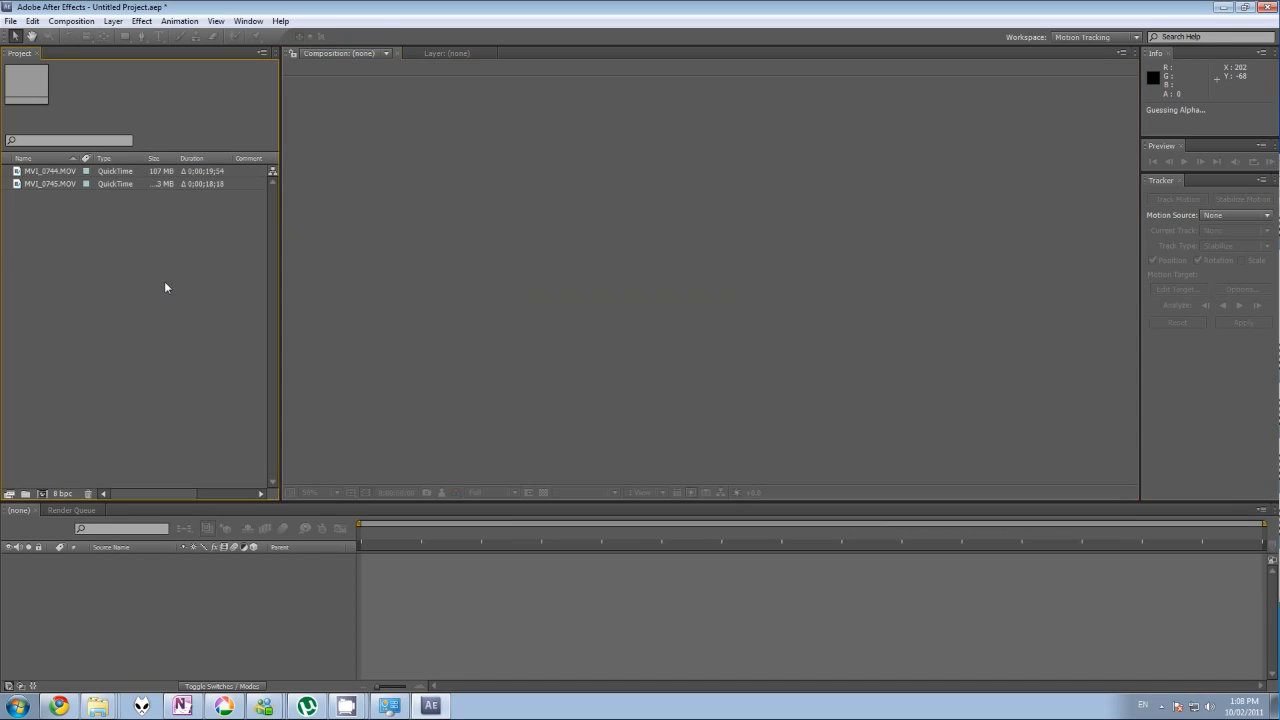
pyautogui.moveTo(42, 173); pyautogui.dragTo(122, 590)
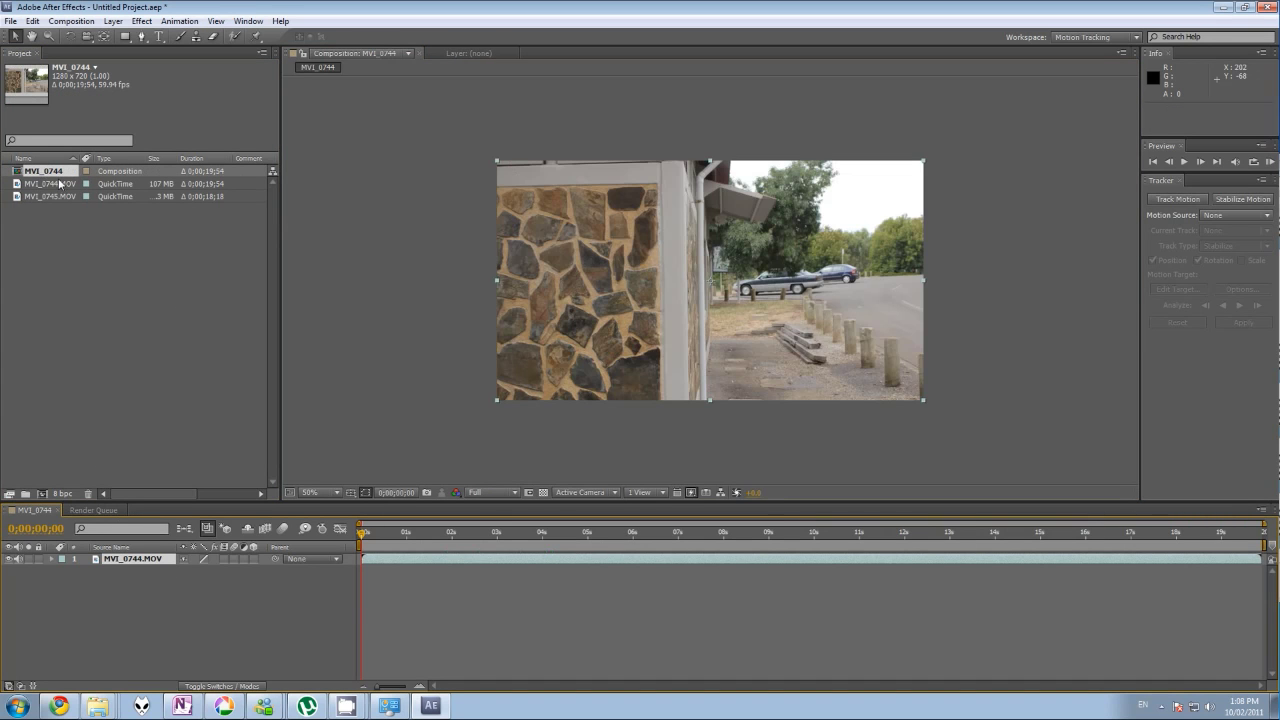
pyautogui.moveTo(60, 184); pyautogui.dragTo(265, 620)
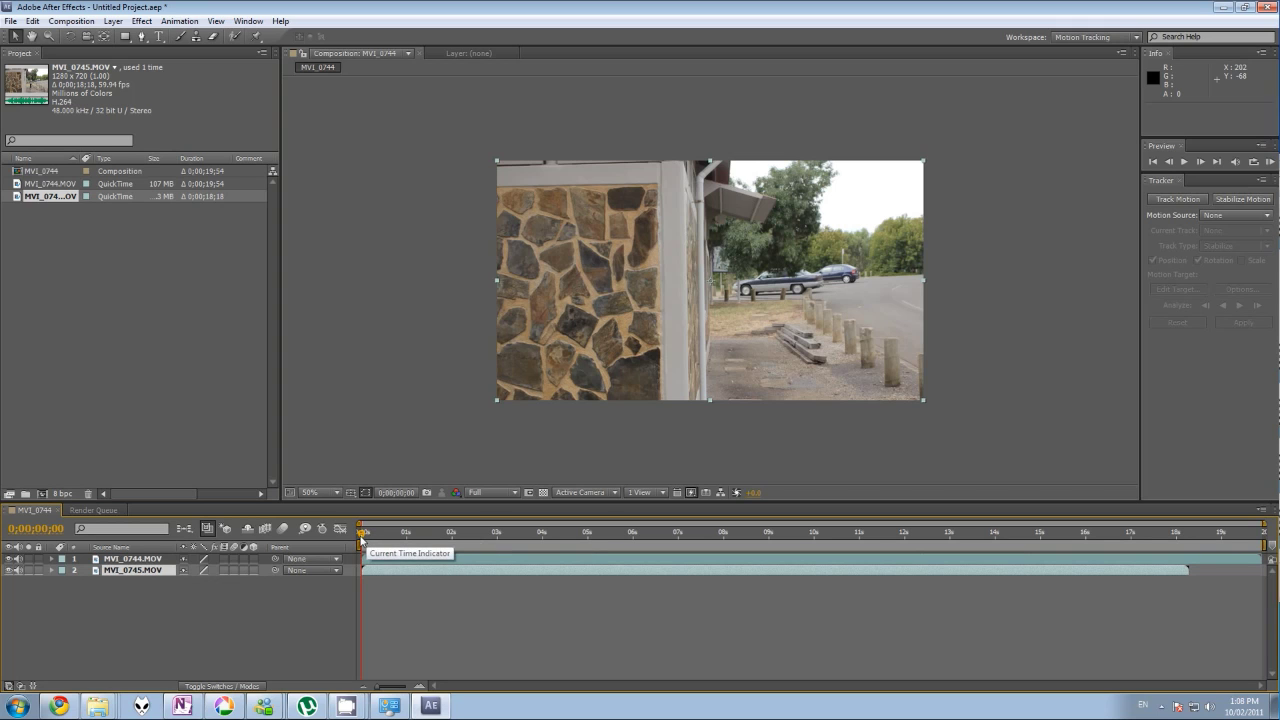
pyautogui.moveTo(362, 537); pyautogui.dragTo(540, 540)
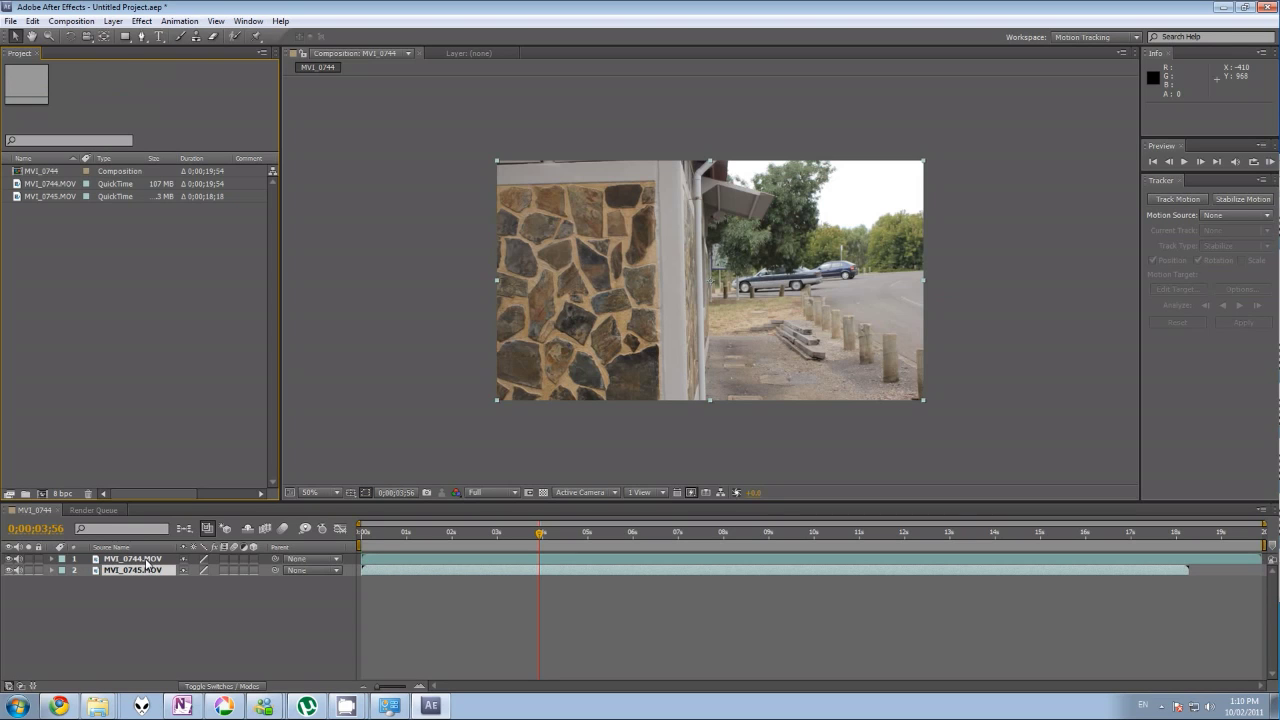
# Step: Set preview resolution to Third and slide MVI_0744.MOV to run from -0;00;08;03 to 0;00;11;51
pyautogui.click(583, 560)
pyautogui.click(549, 536)
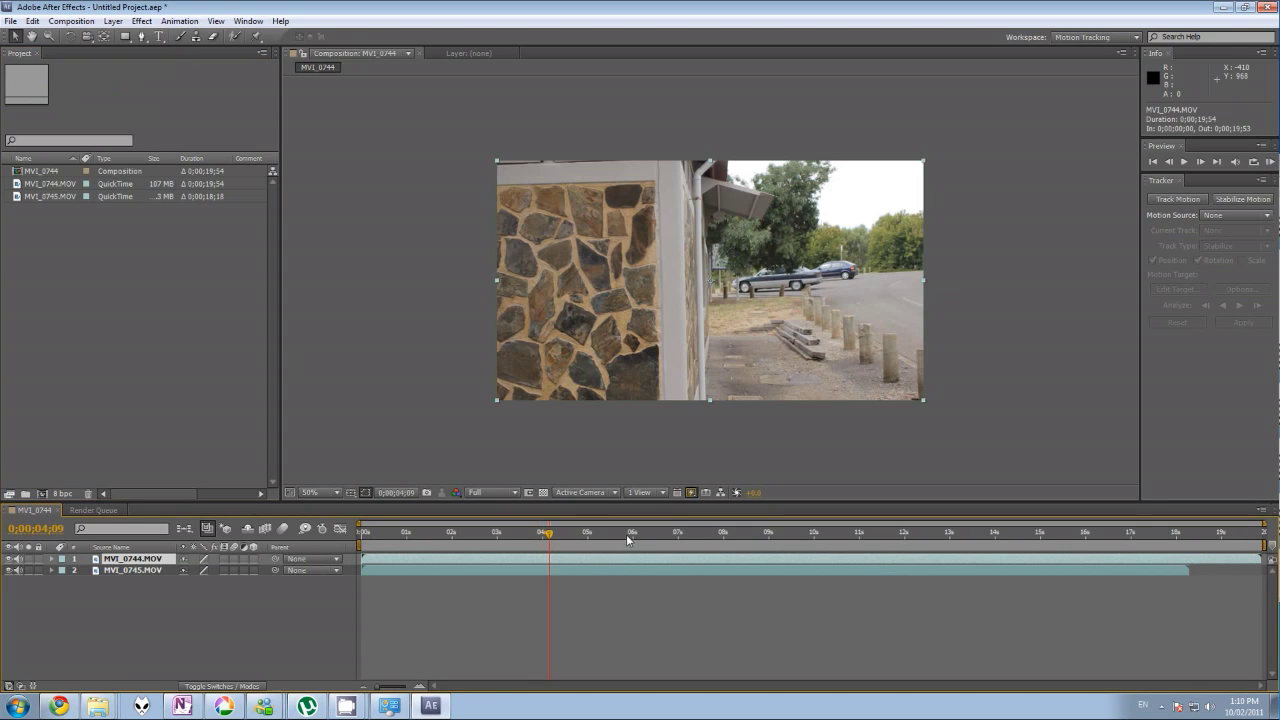
pyautogui.click(758, 536)
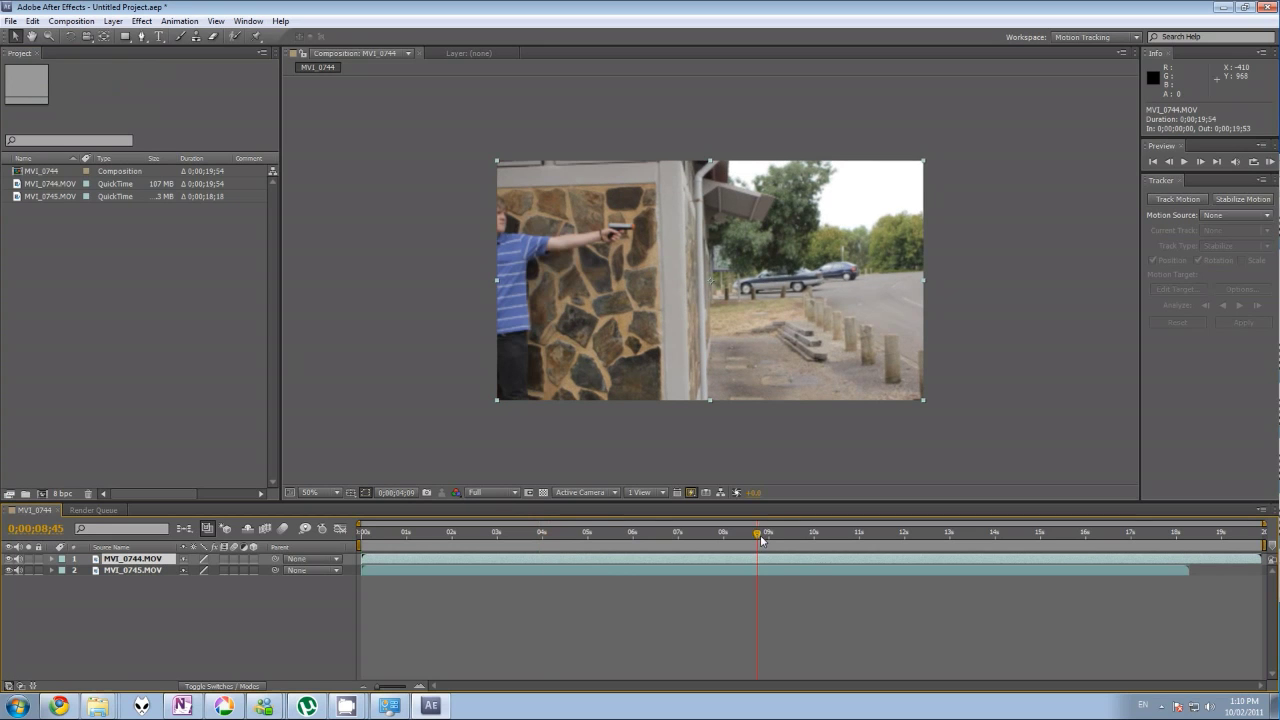
pyautogui.moveTo(761, 540); pyautogui.dragTo(725, 537)
pyautogui.click(493, 492)
pyautogui.click(490, 559)
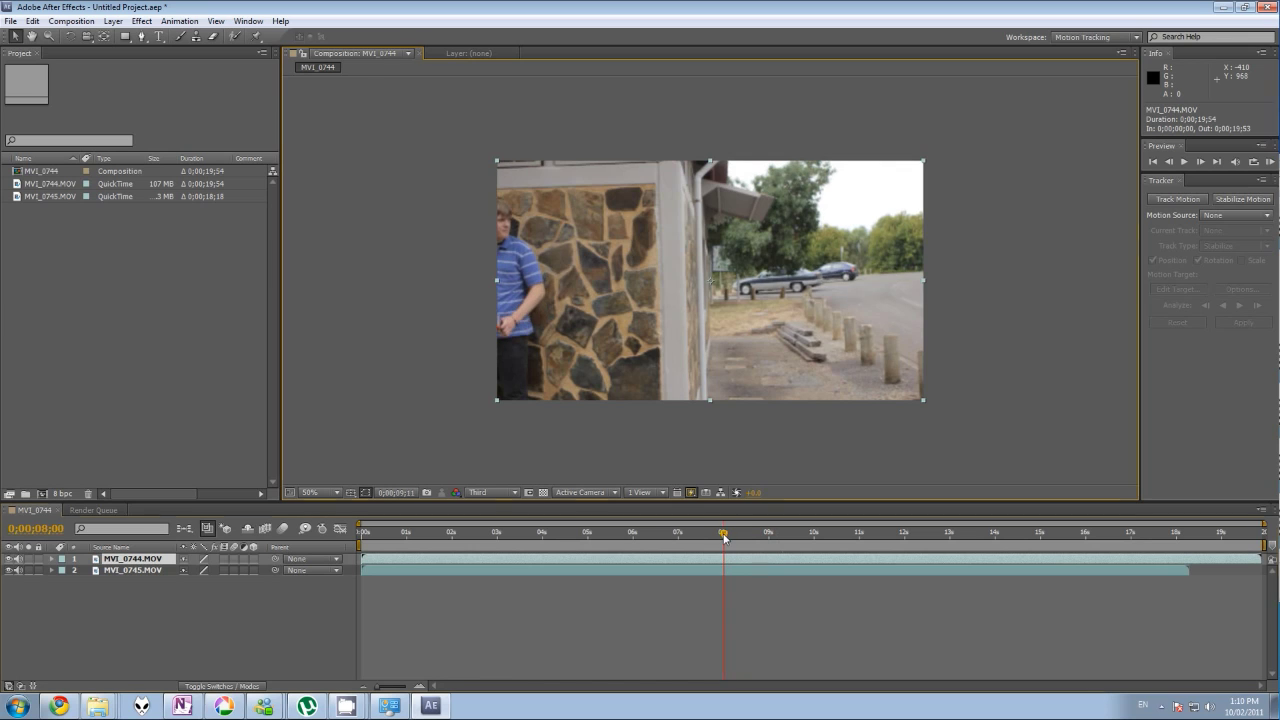
pyautogui.moveTo(363, 562)
pyautogui.mouseDown()
pyautogui.moveTo(719, 569)
pyautogui.moveTo(366, 551)
pyautogui.mouseUp()
pyautogui.click(359, 533)
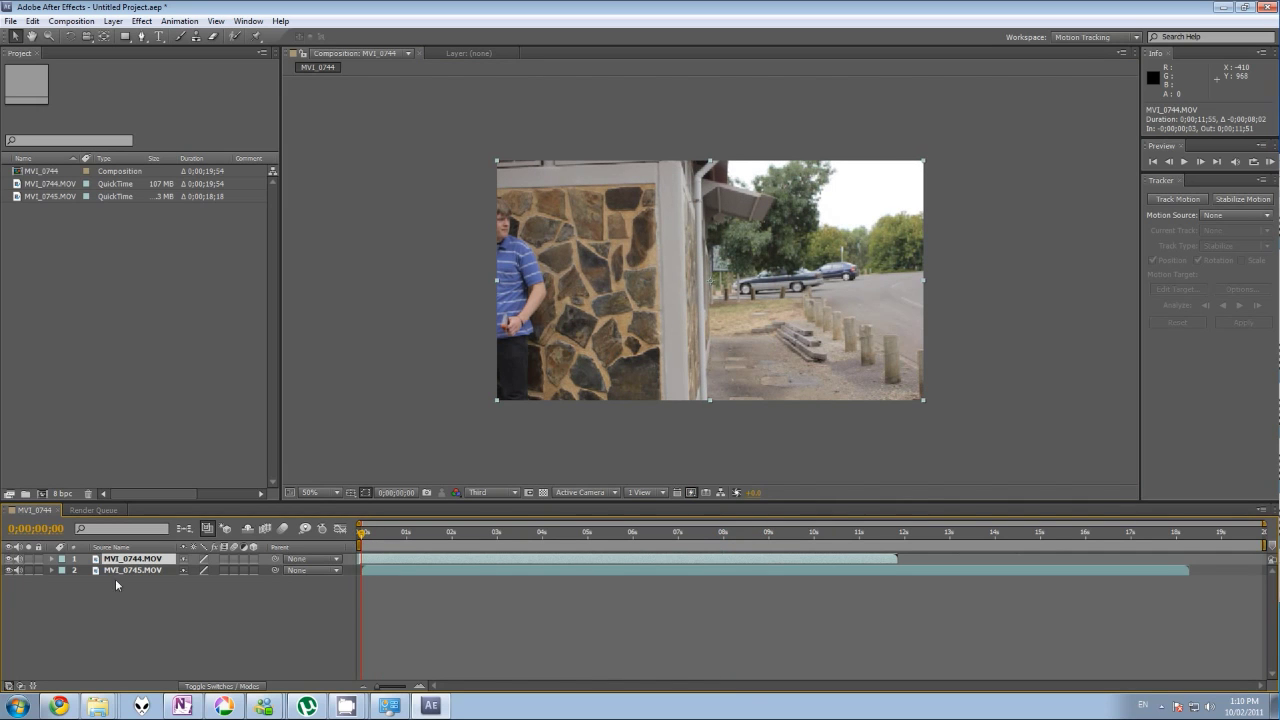
# Step: Reveal the transform properties of both MVI_0745.MOV and MVI_0744.MOV
pyautogui.click(48, 571)
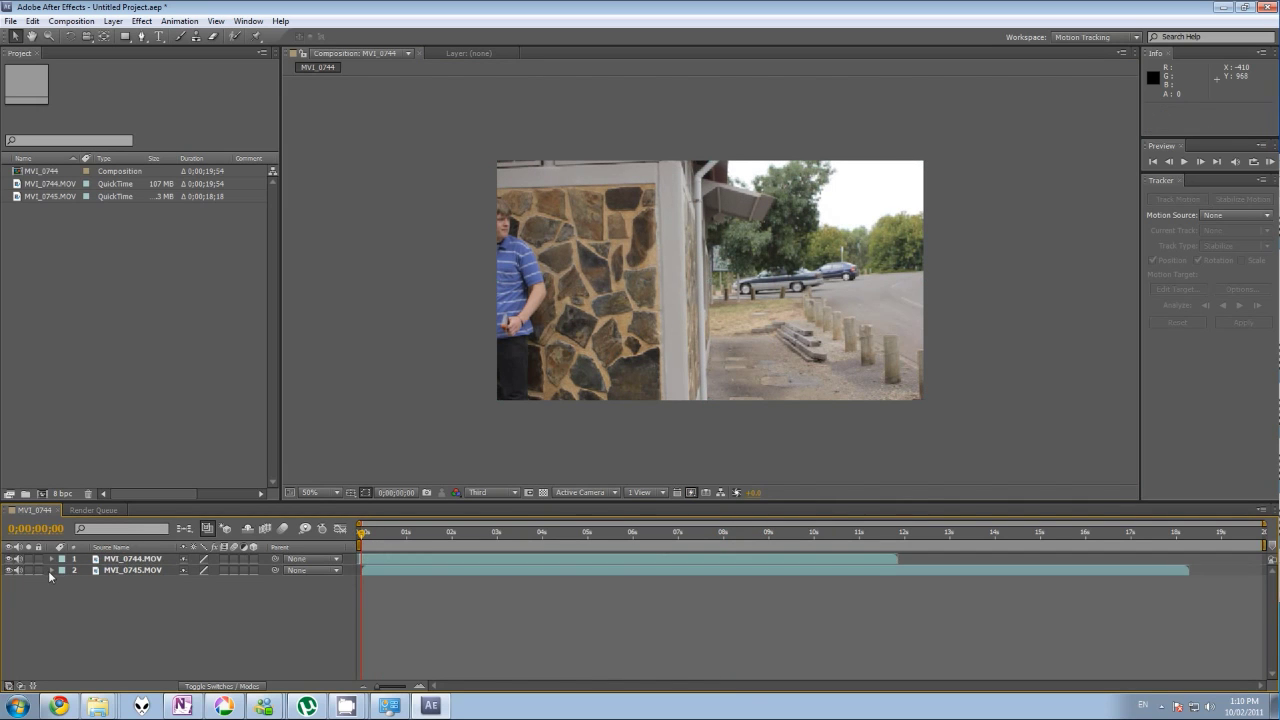
pyautogui.click(51, 571)
pyautogui.click(63, 581)
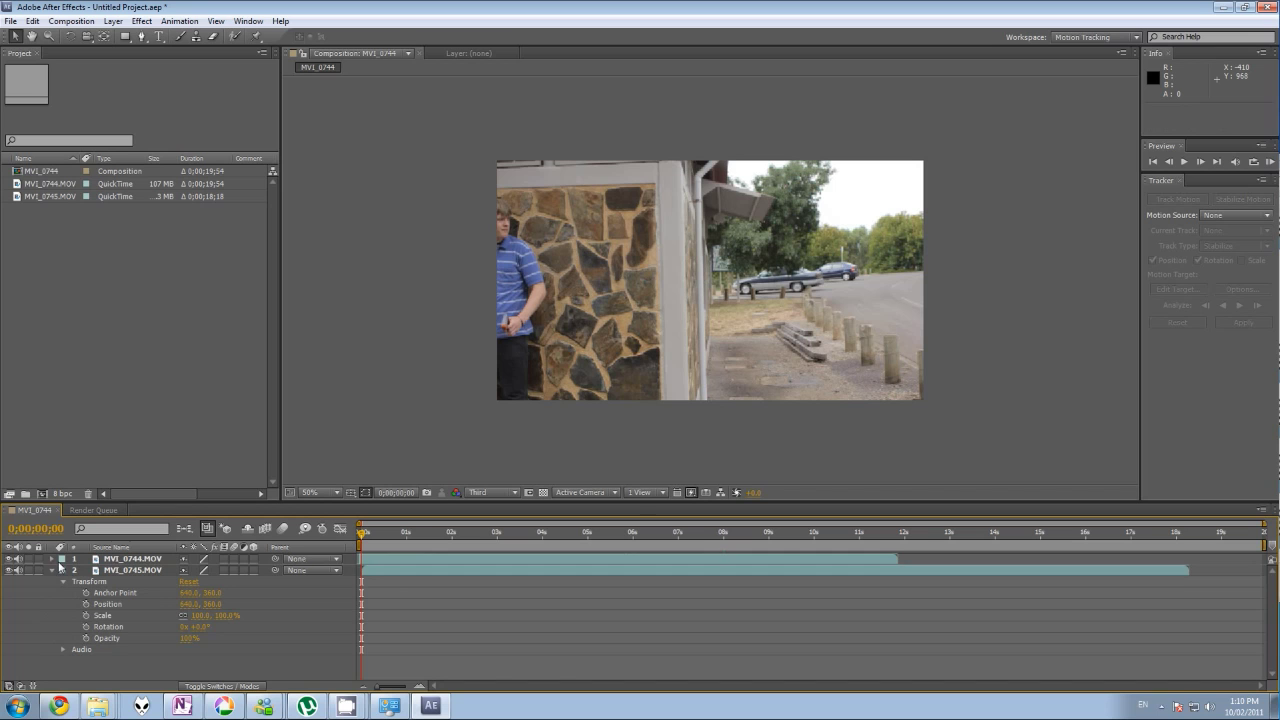
pyautogui.click(52, 560)
pyautogui.click(63, 570)
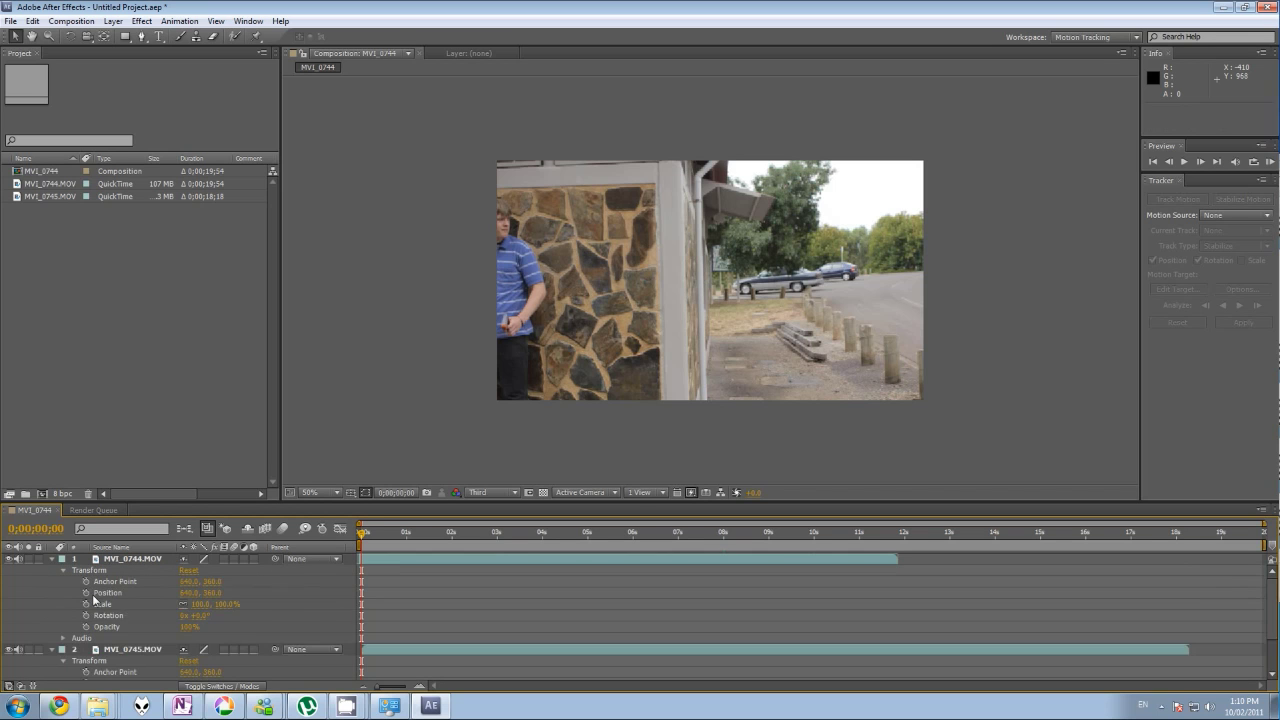
# Step: Keyframe MVI_0744.MOV's opacity at 51%, then slide MVI_0745.MOV about 13 seconds earlier
pyautogui.click(166, 626)
pyautogui.moveTo(166, 624); pyautogui.dragTo(146, 624)
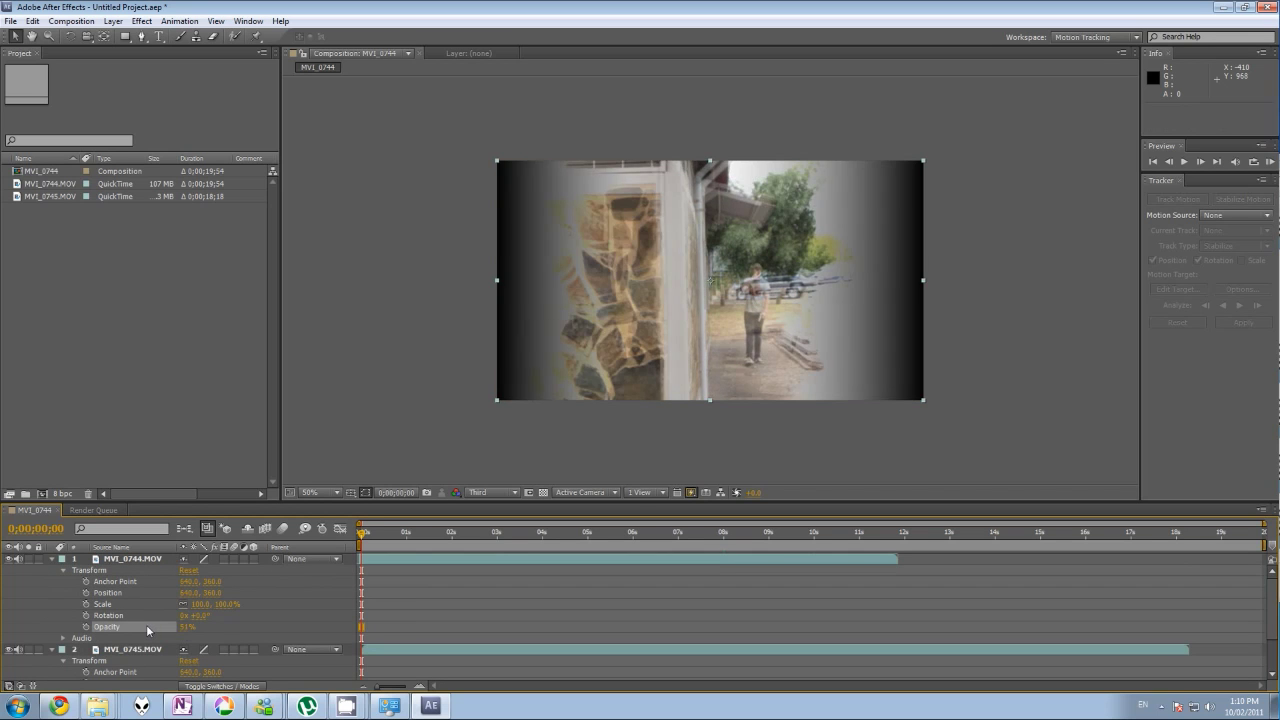
pyautogui.moveTo(363, 535); pyautogui.dragTo(453, 553)
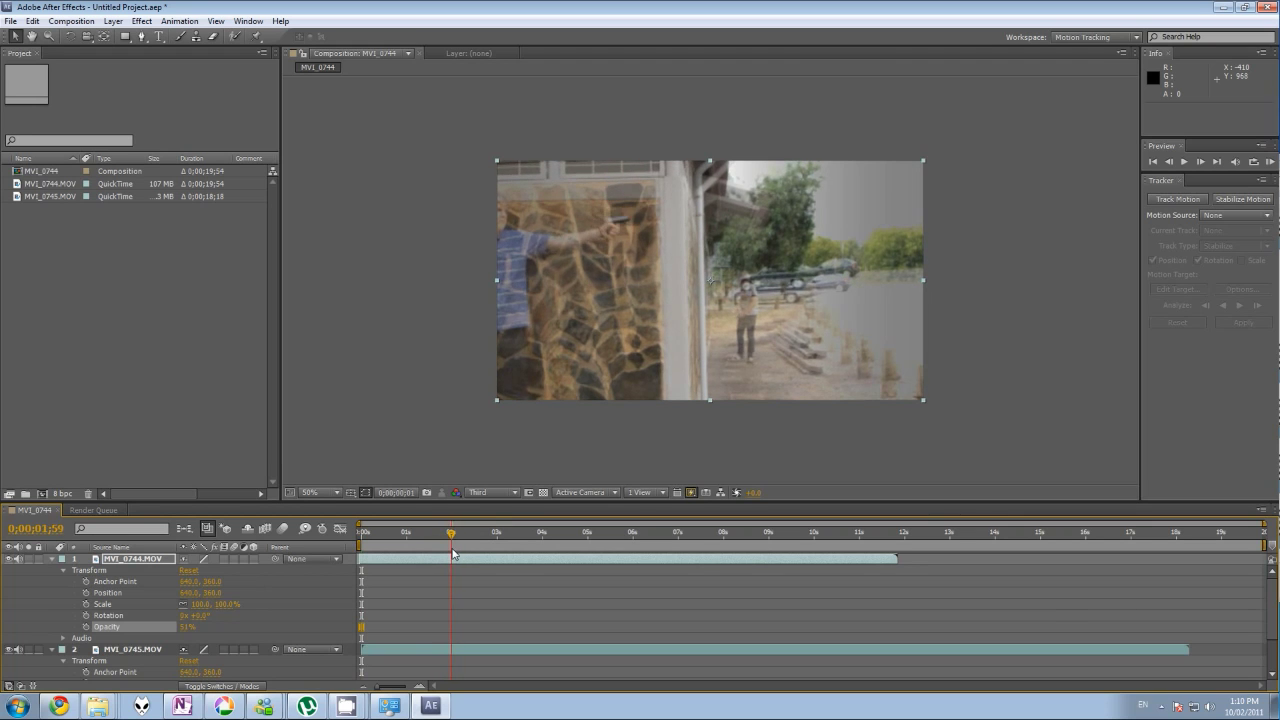
pyautogui.hotkey('alt', 'shift', 't')
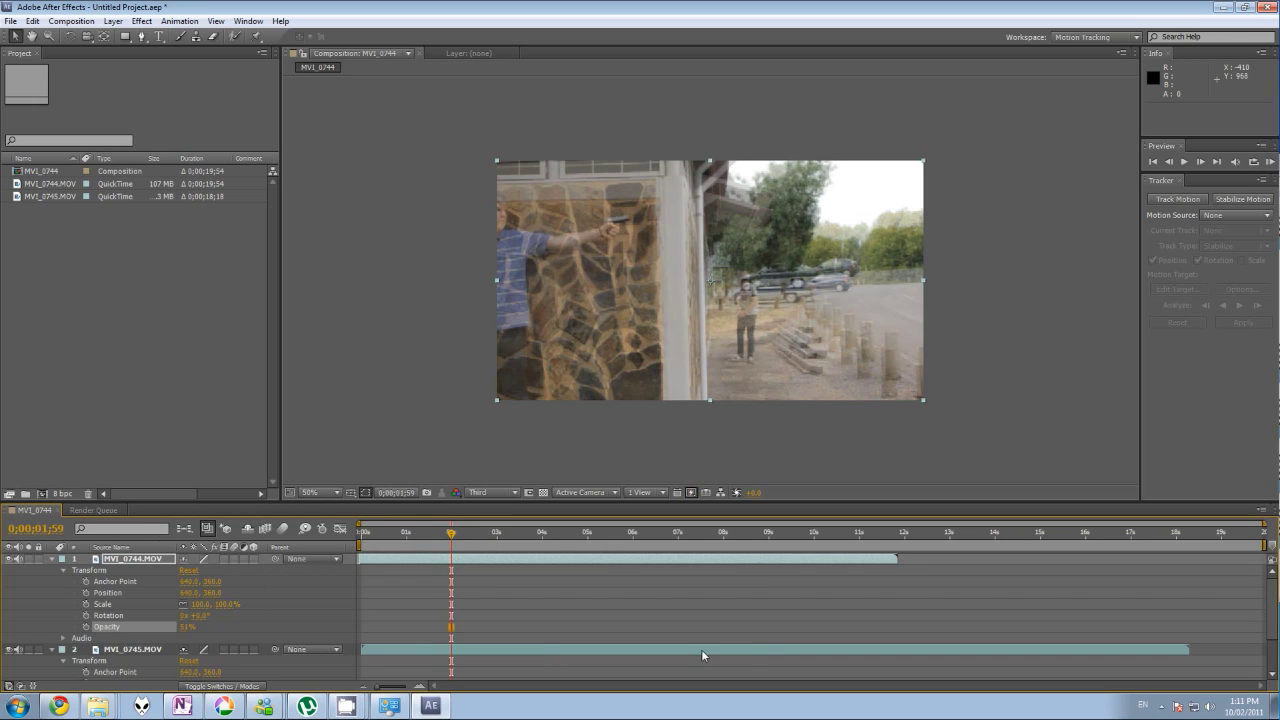
pyautogui.moveTo(770, 654); pyautogui.dragTo(368, 648)
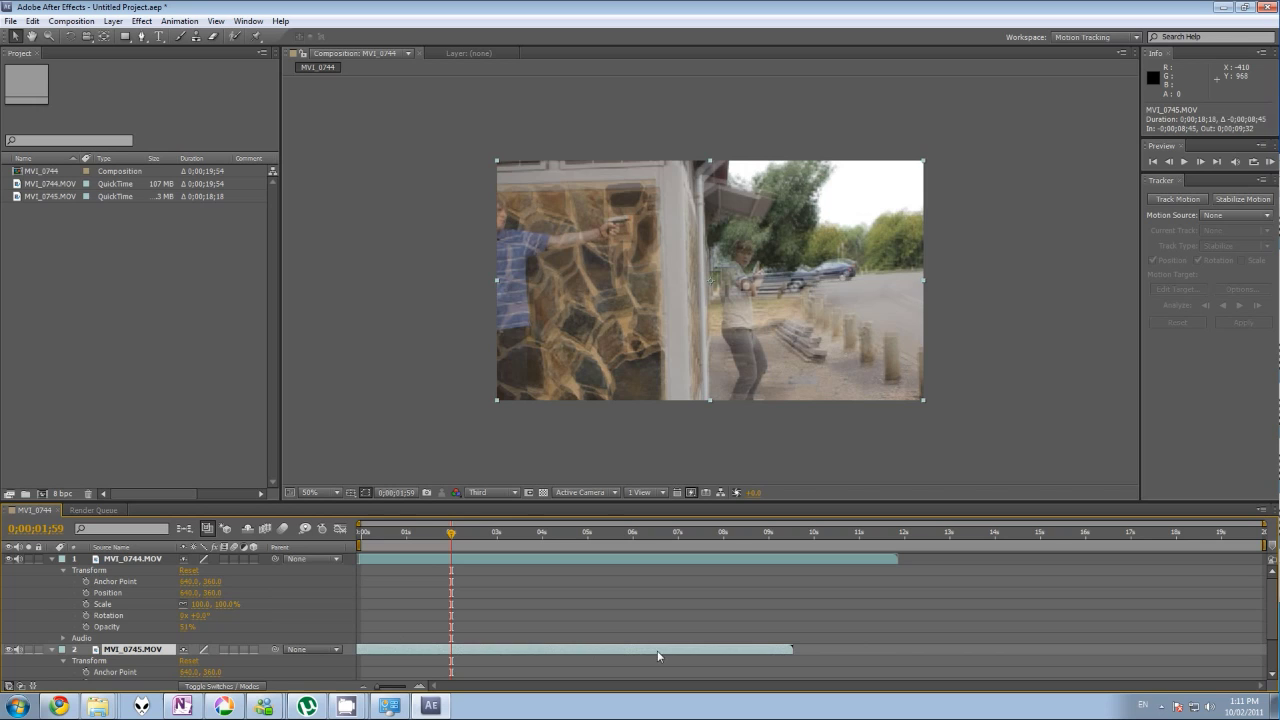
pyautogui.moveTo(658, 656); pyautogui.dragTo(456, 653)
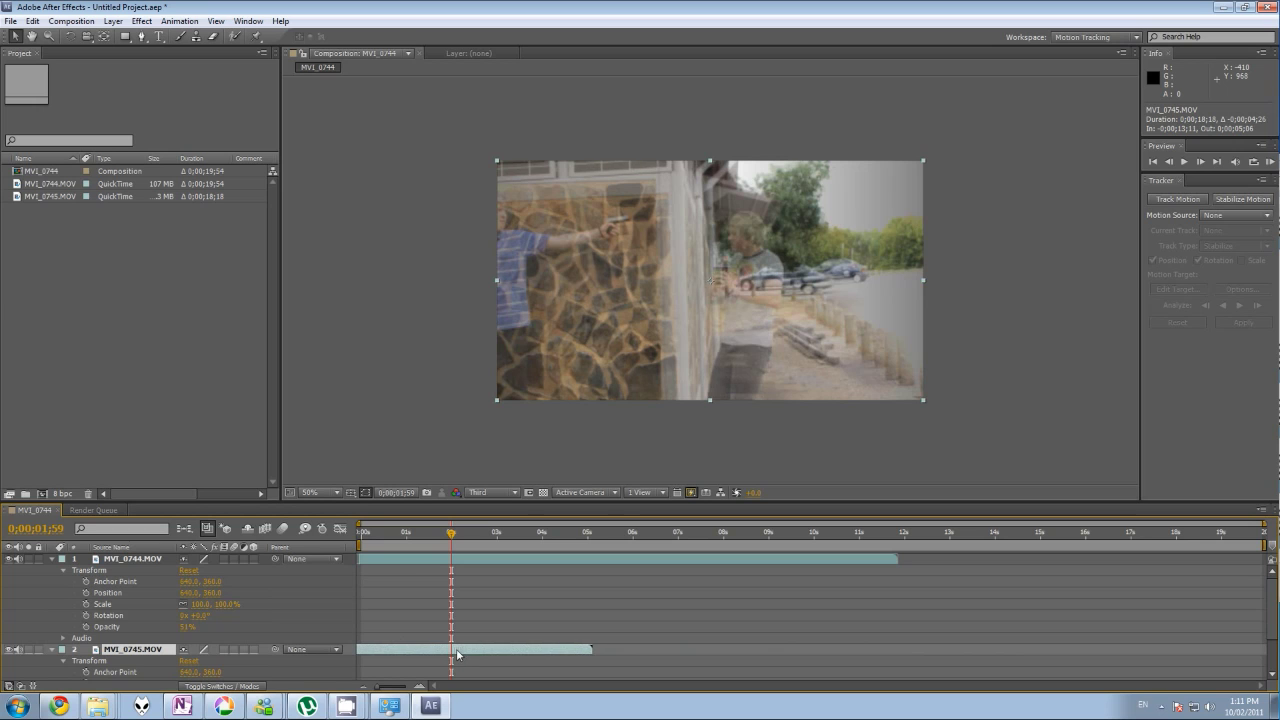
pyautogui.moveTo(446, 533)
pyautogui.mouseDown()
pyautogui.moveTo(465, 541)
pyautogui.moveTo(423, 545)
pyautogui.moveTo(506, 537)
pyautogui.moveTo(426, 543)
pyautogui.mouseUp()
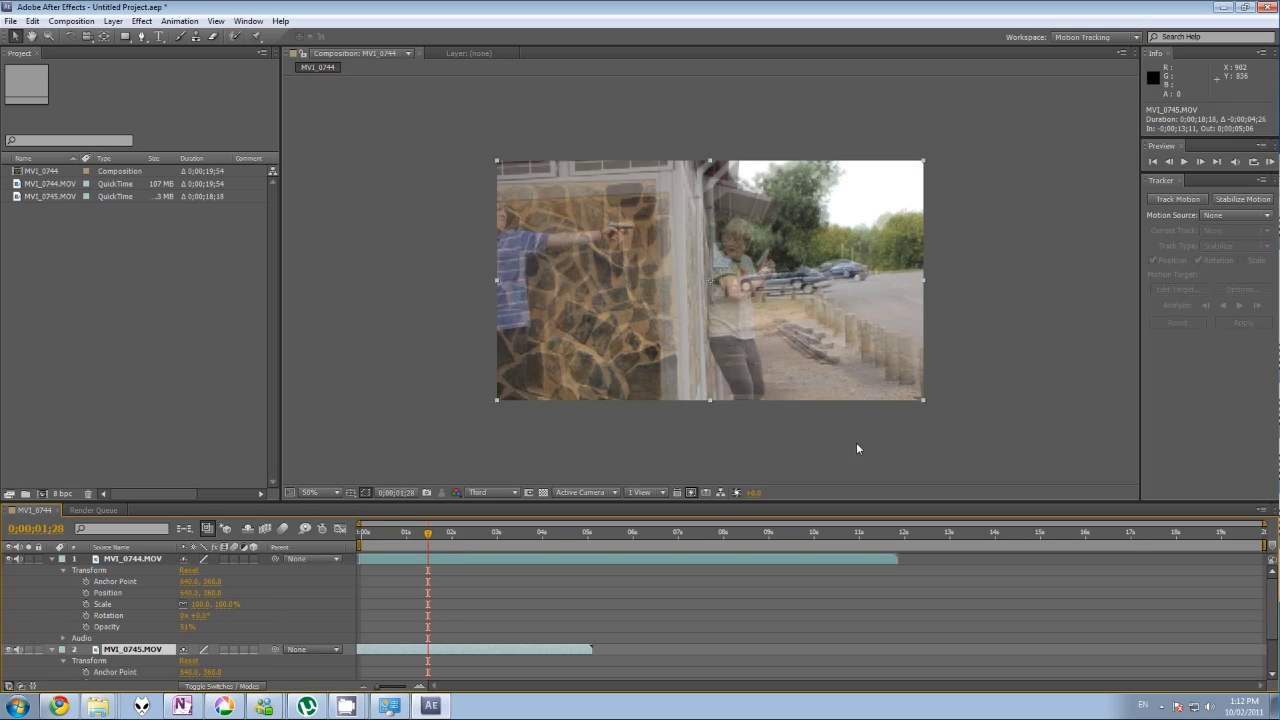
pyautogui.click(346, 210)
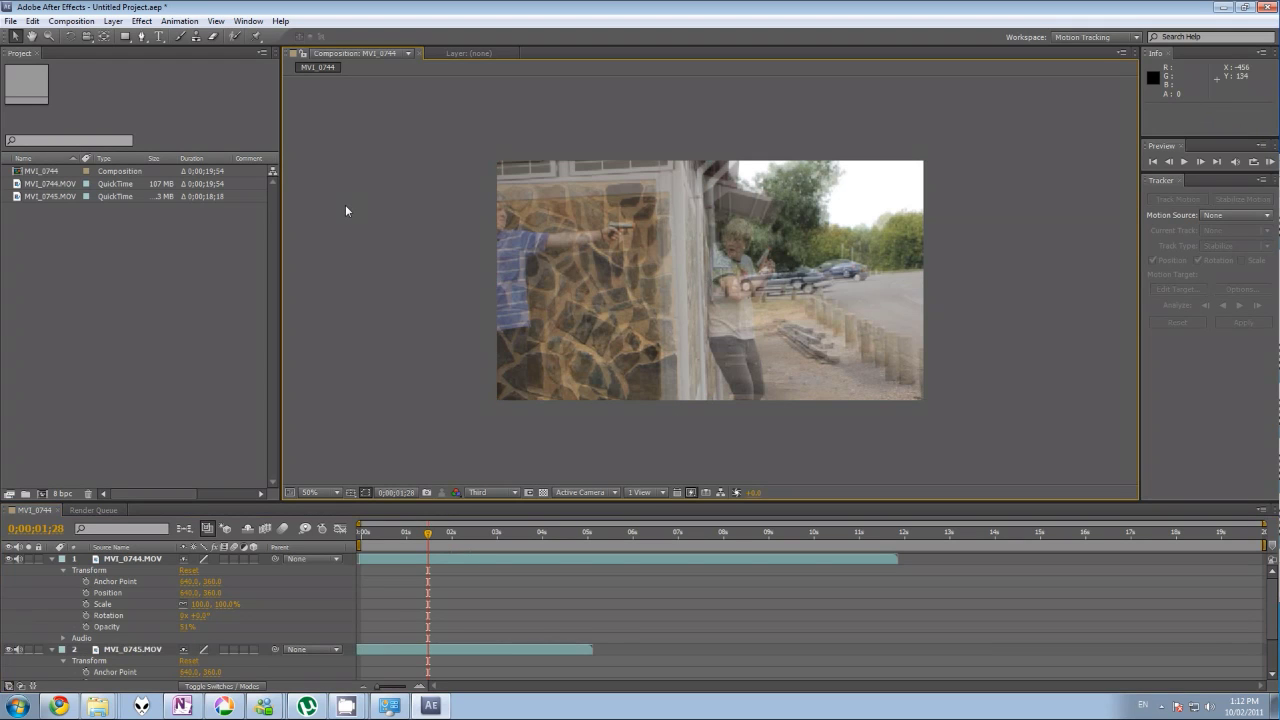
# Step: Select MVI_0744.MOV, end the work area at 0;00;02;49, and start Stabilize Motion on it
pyautogui.moveTo(422, 538); pyautogui.dragTo(490, 540)
pyautogui.click(182, 562)
pyautogui.moveTo(1262, 545); pyautogui.dragTo(343, 538)
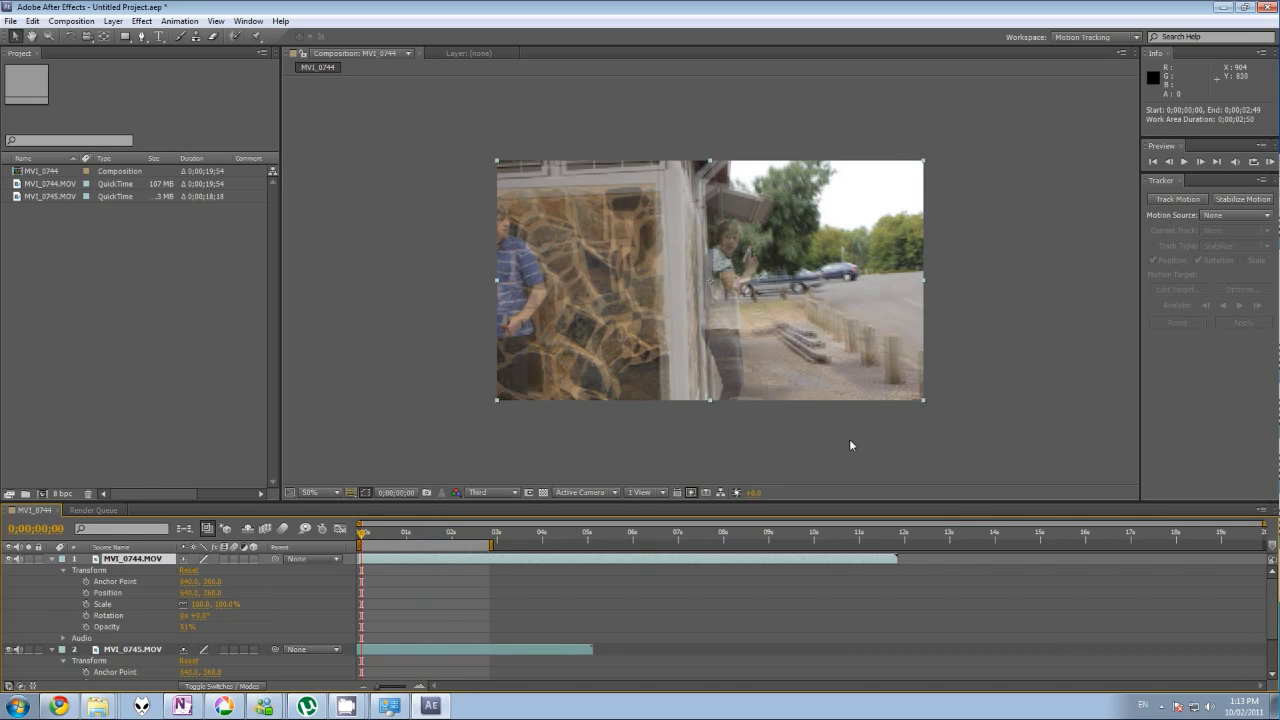
pyautogui.click(1254, 200)
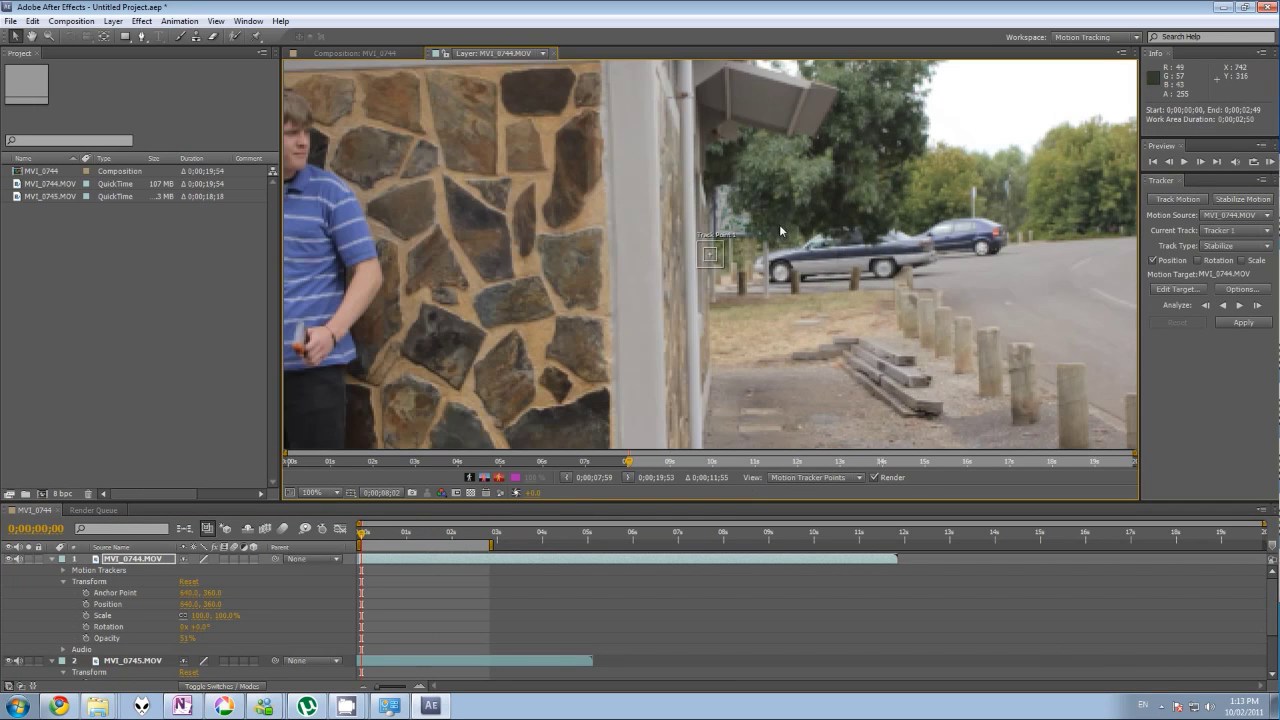
# Step: Enable Rotation tracking and place both track points on the stone wall
pyautogui.click(1199, 260)
pyautogui.scroll(1, 622, 245)
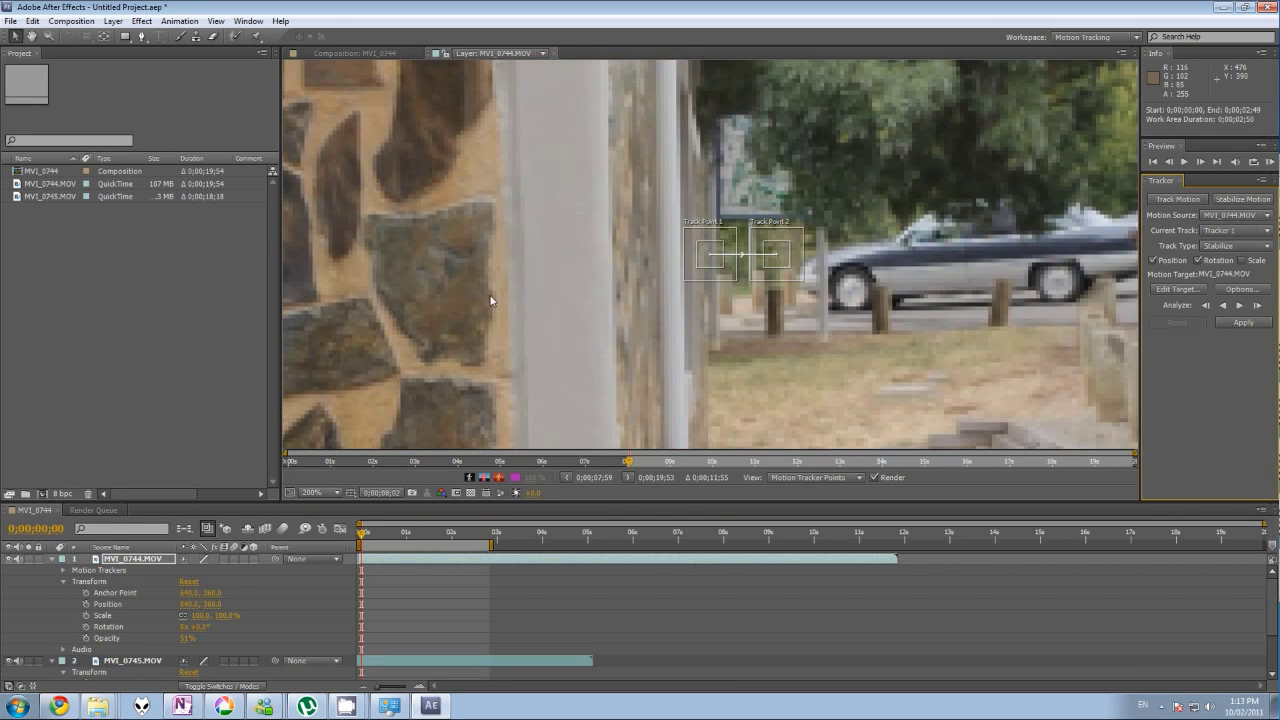
pyautogui.scroll(1, 600, 300)
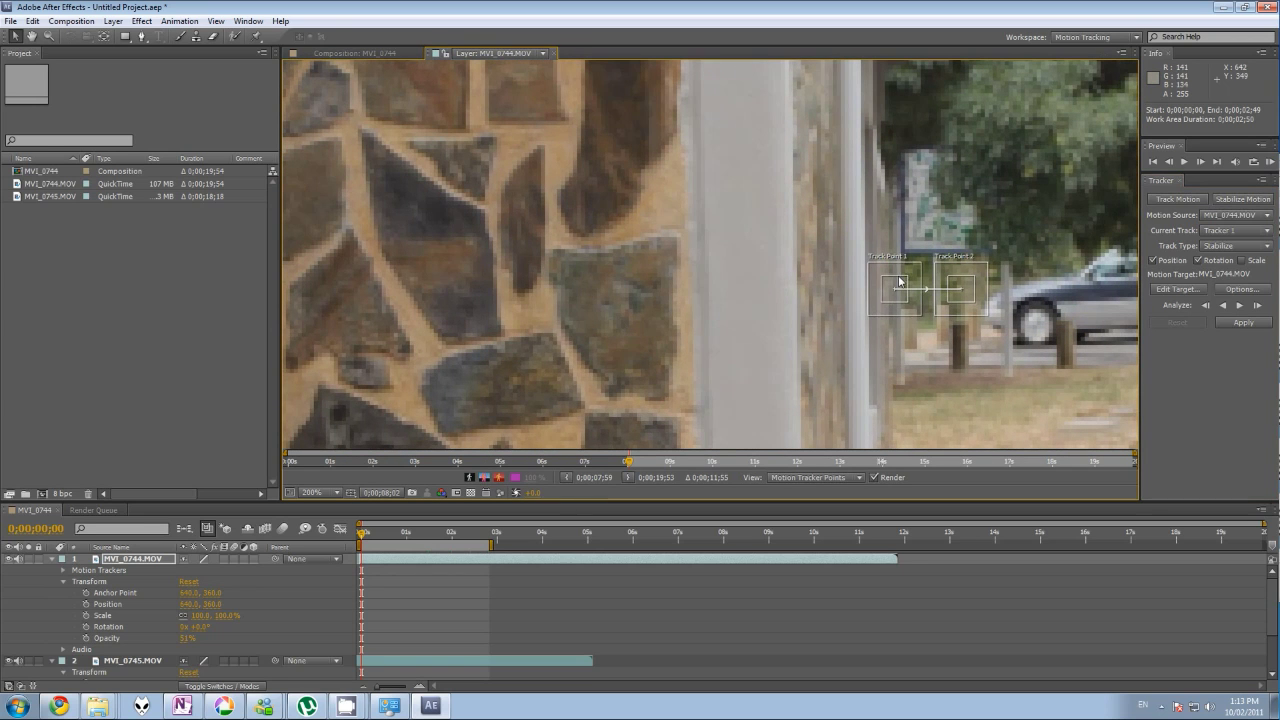
pyautogui.moveTo(898, 287); pyautogui.dragTo(503, 319)
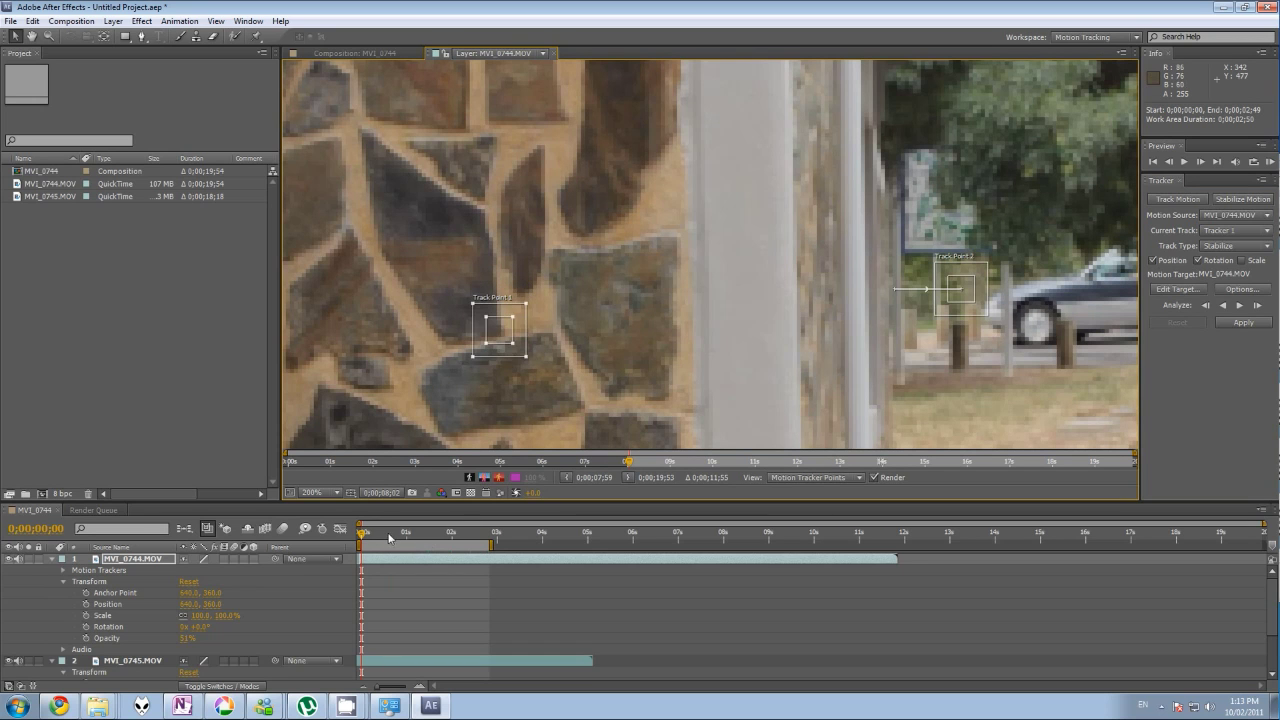
pyautogui.moveTo(389, 538); pyautogui.dragTo(283, 498)
pyautogui.moveTo(494, 323); pyautogui.dragTo(493, 322)
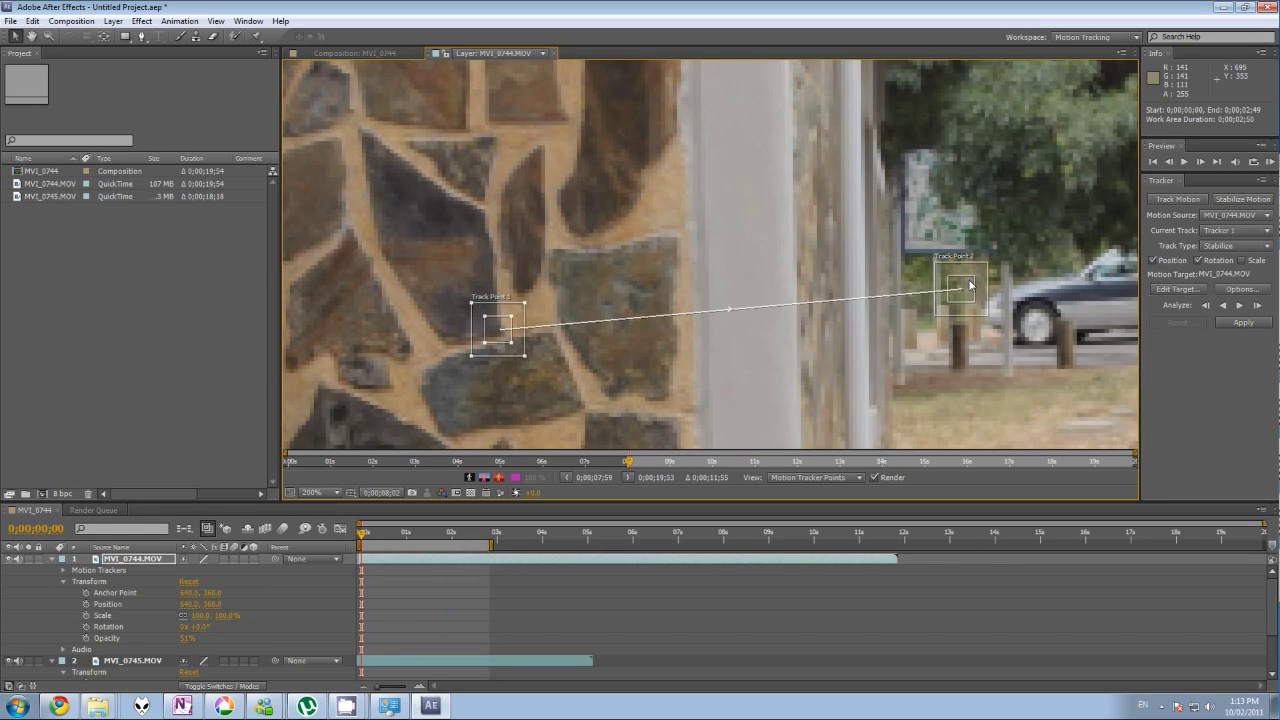
pyautogui.moveTo(969, 286); pyautogui.dragTo(636, 207)
# Step: Enlarge the first track point's search area, then analyze forward and stop to review
pyautogui.moveTo(524, 304); pyautogui.dragTo(537, 300)
pyautogui.press(',')
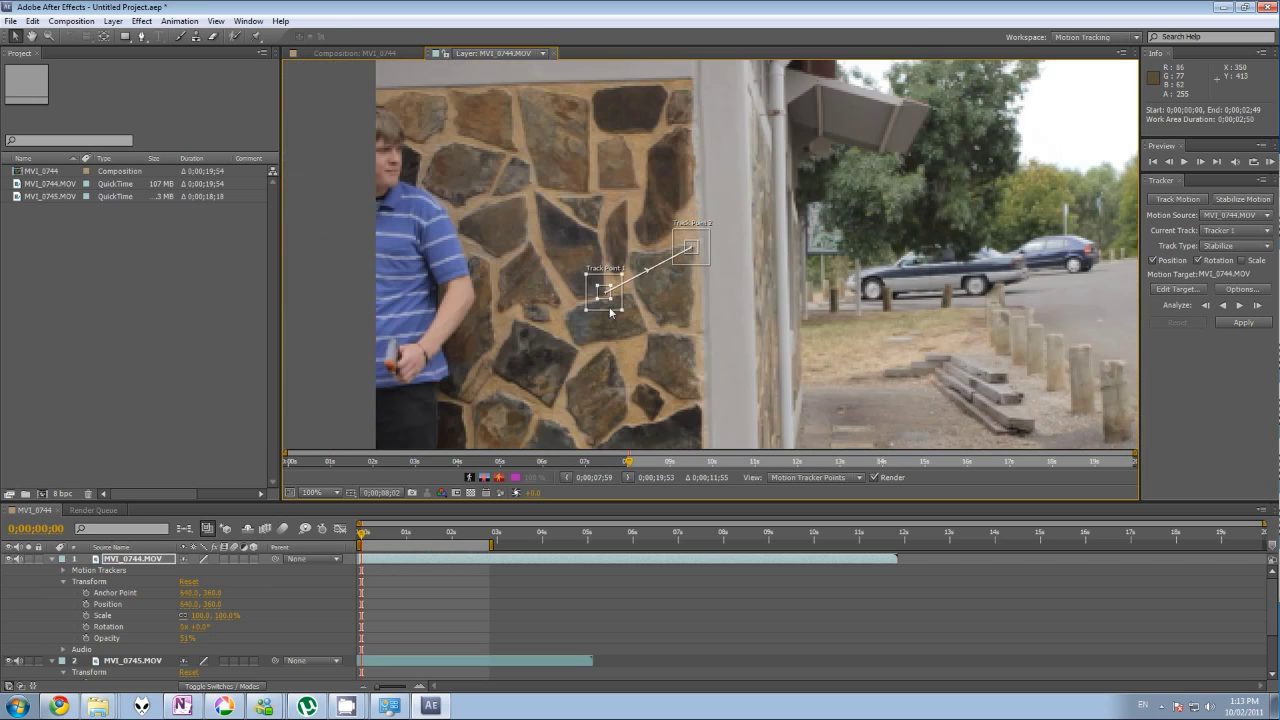
pyautogui.click(1257, 306)
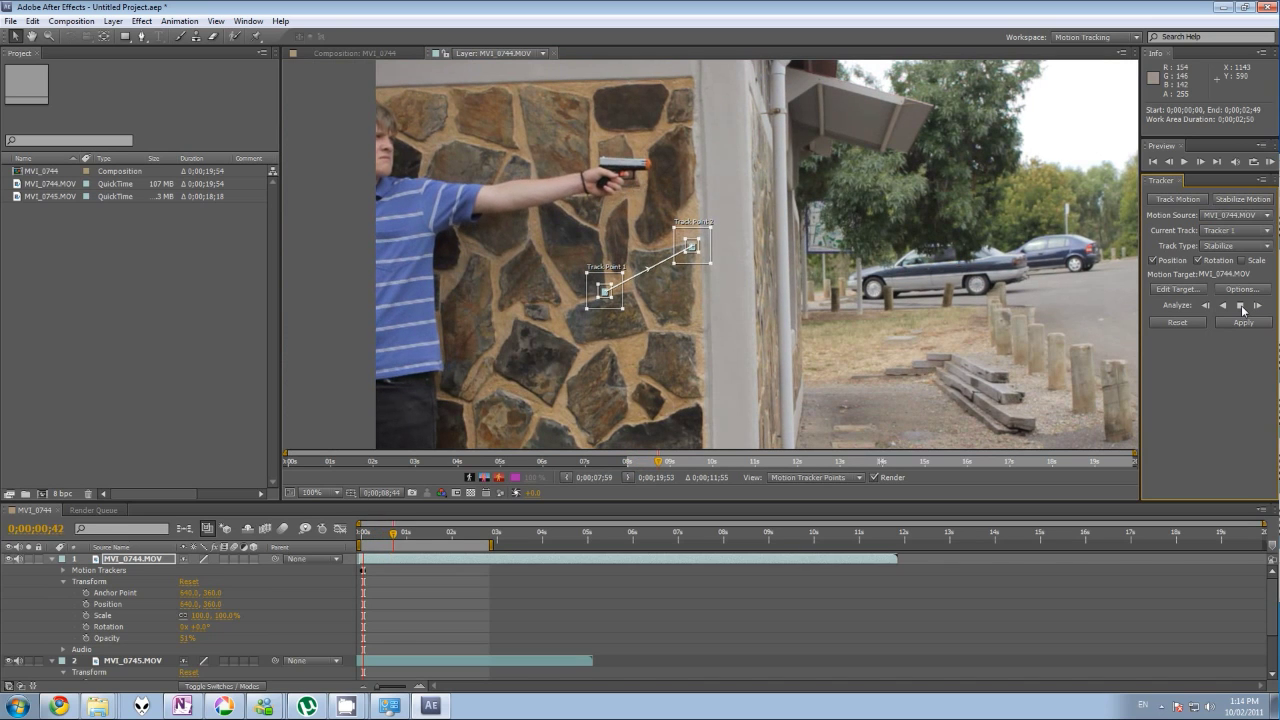
pyautogui.click(1241, 306)
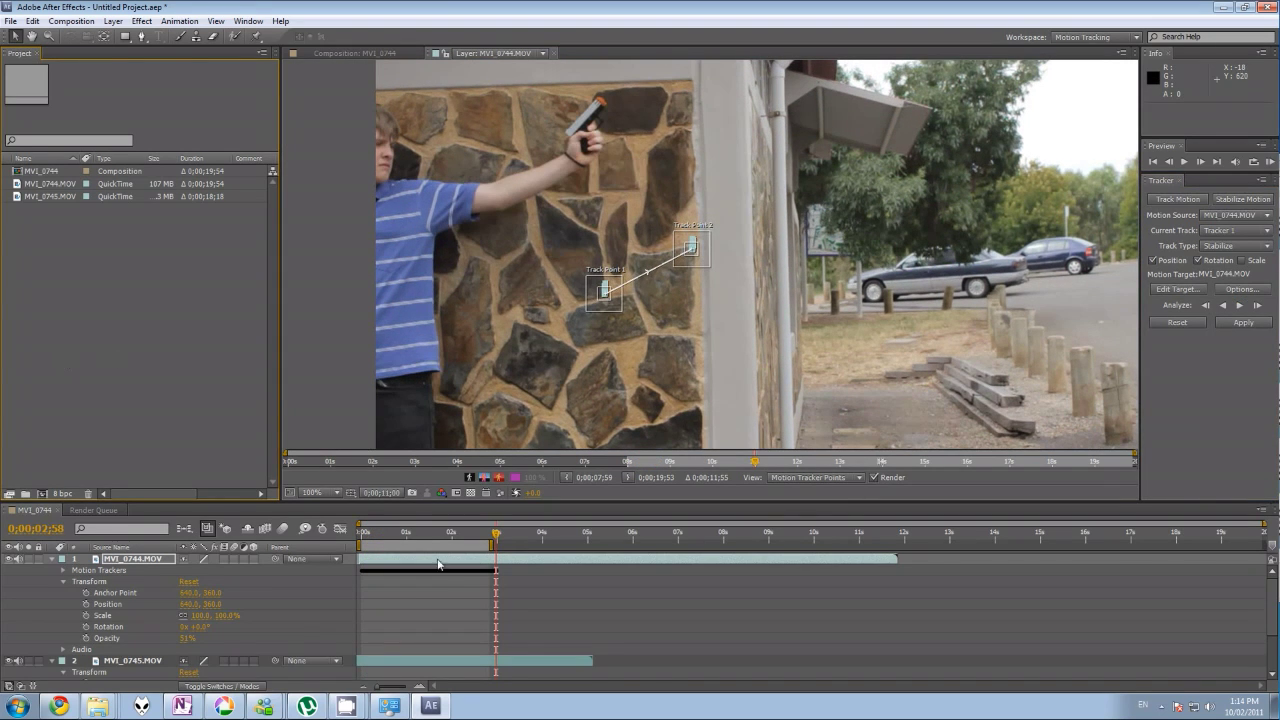
pyautogui.moveTo(494, 537); pyautogui.dragTo(487, 568)
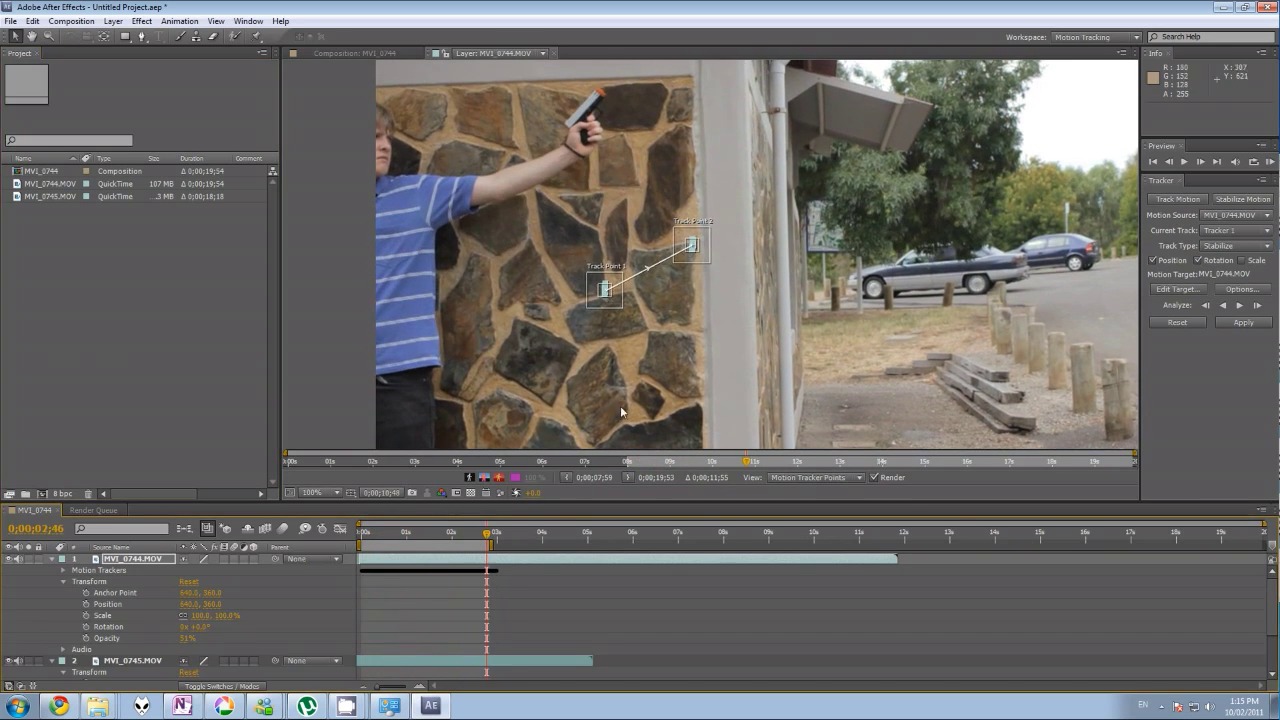
# Step: Apply Tracker 1 to MVI_0744.MOV in X and Y
pyautogui.click(1230, 327)
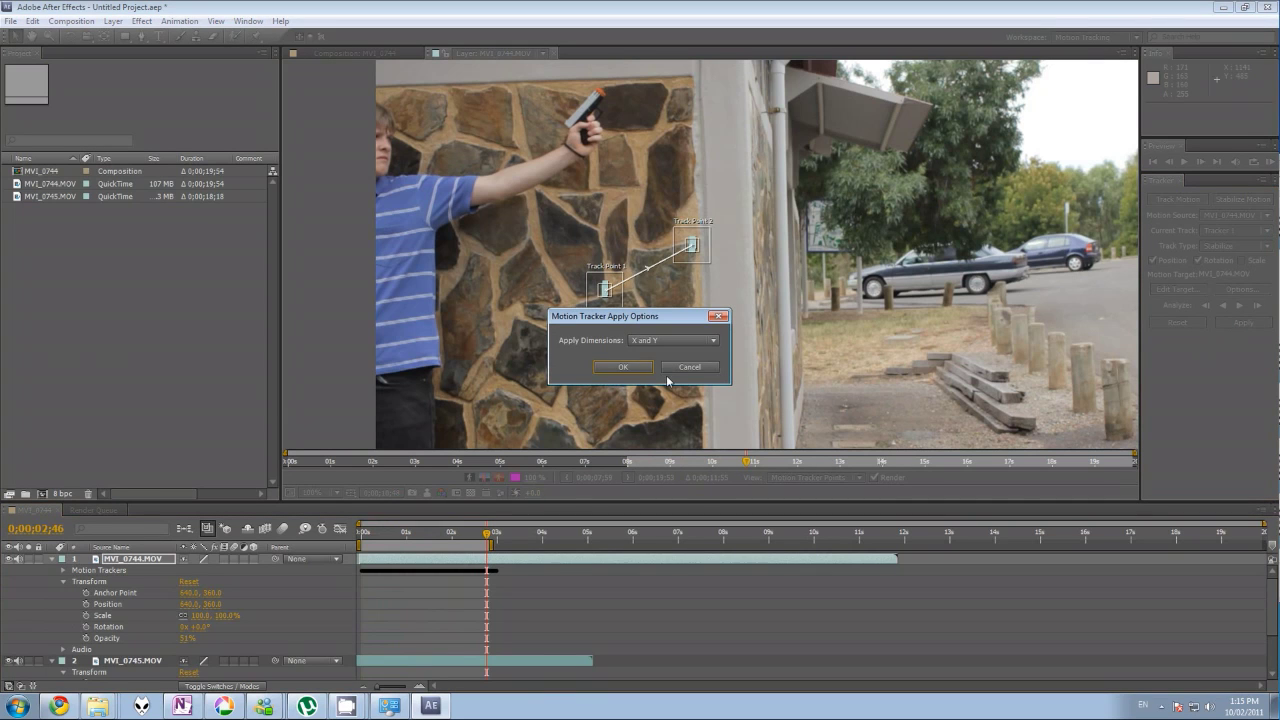
pyautogui.click(622, 366)
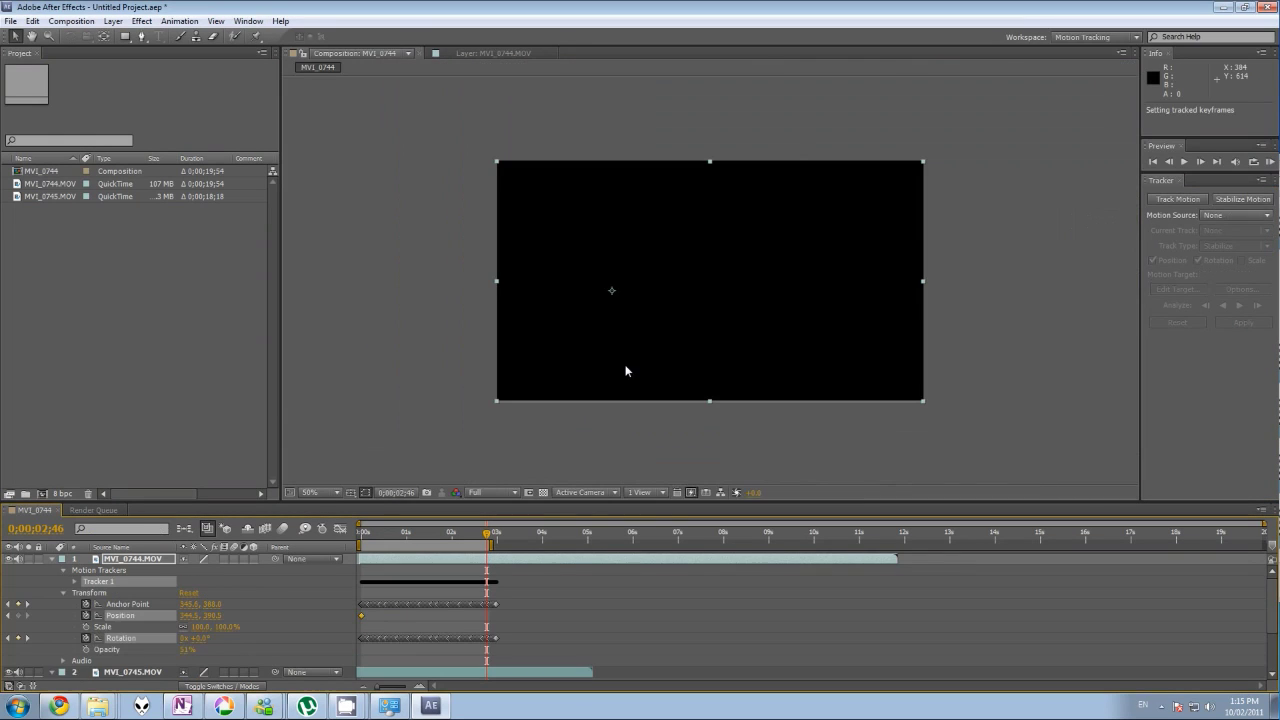
pyautogui.click(52, 560)
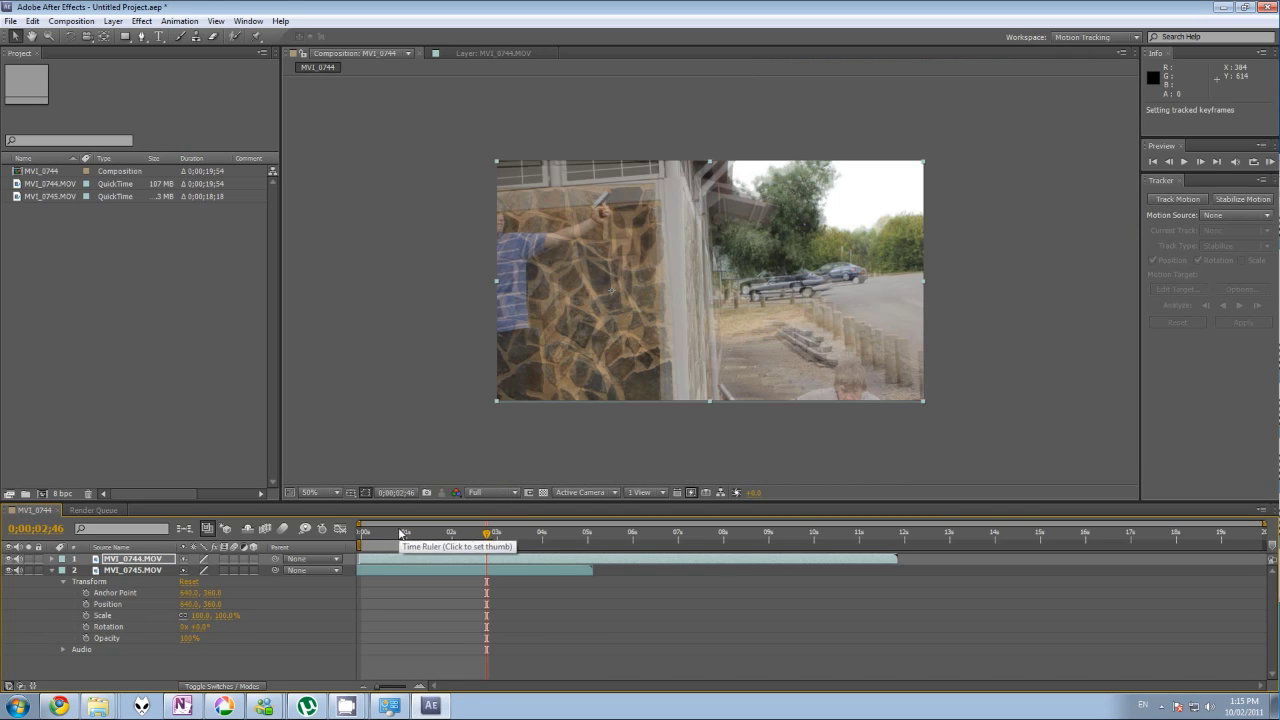
pyautogui.click(53, 559)
# Step: Restore MVI_0744.MOV's opacity to 100% and return to the composition start
pyautogui.moveTo(186, 652); pyautogui.dragTo(365, 643)
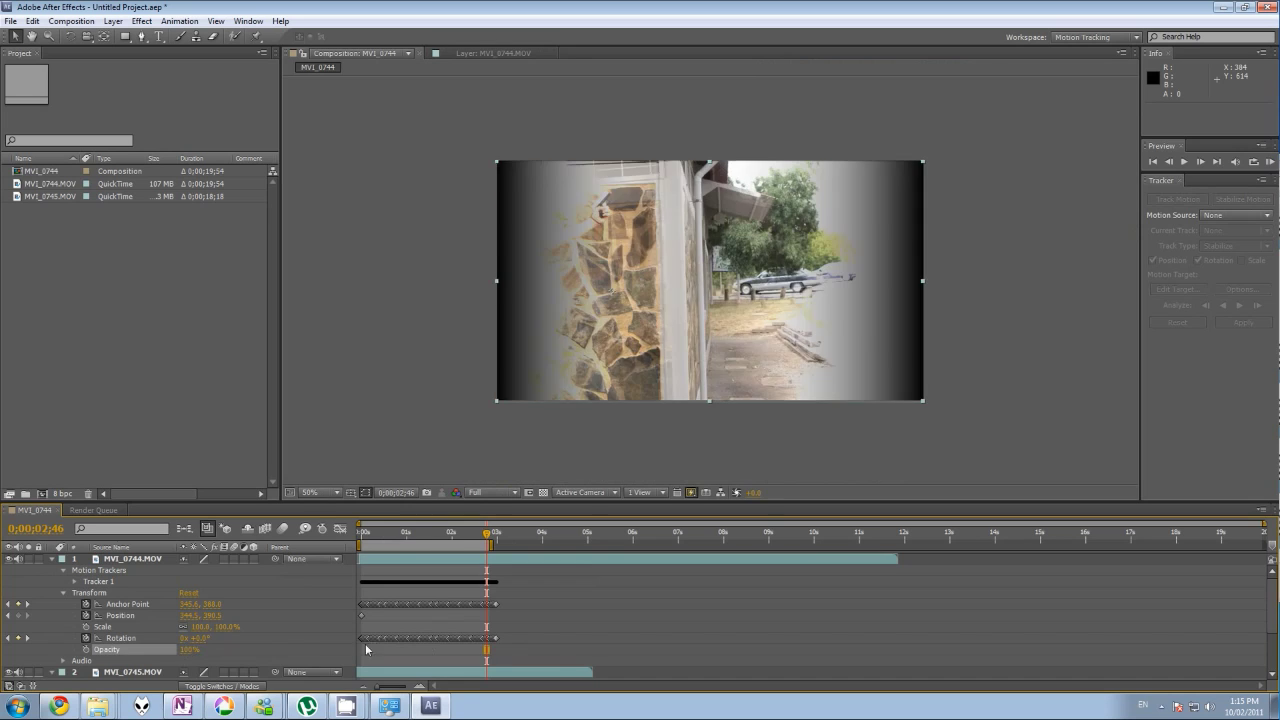
pyautogui.moveTo(489, 540)
pyautogui.mouseDown()
pyautogui.moveTo(372, 541)
pyautogui.moveTo(472, 541)
pyautogui.mouseUp()
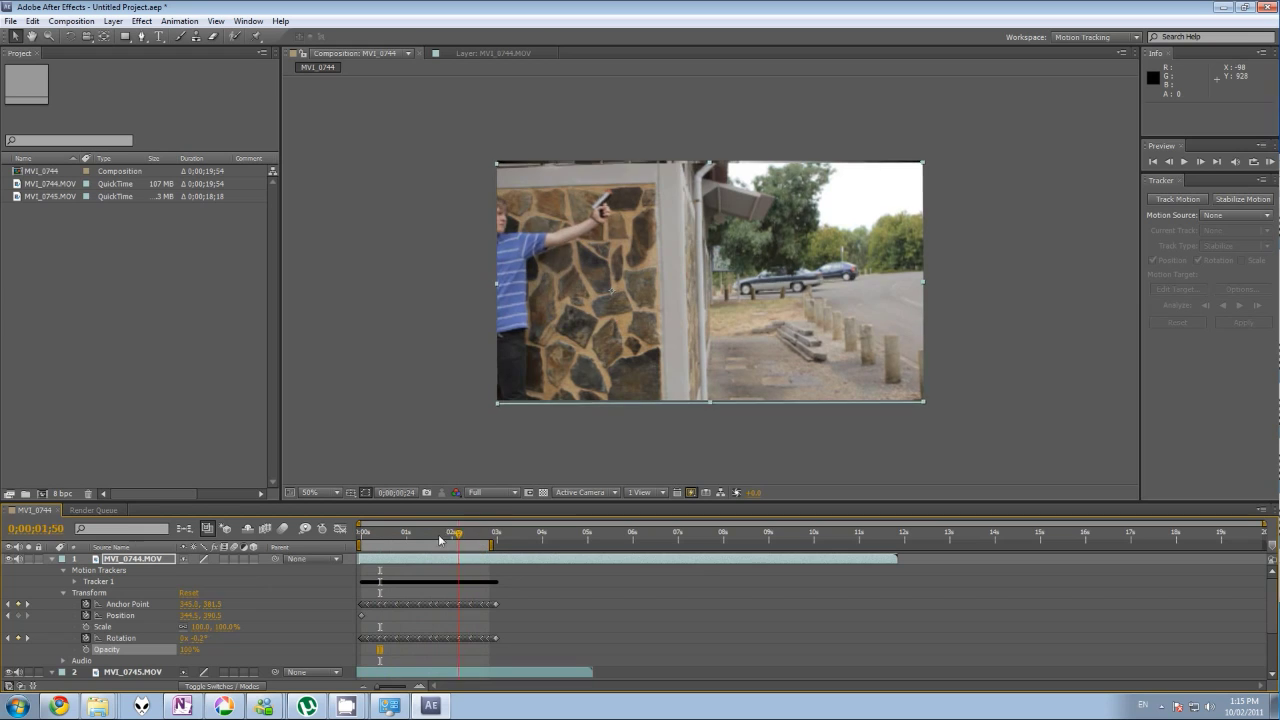
pyautogui.press('Home')
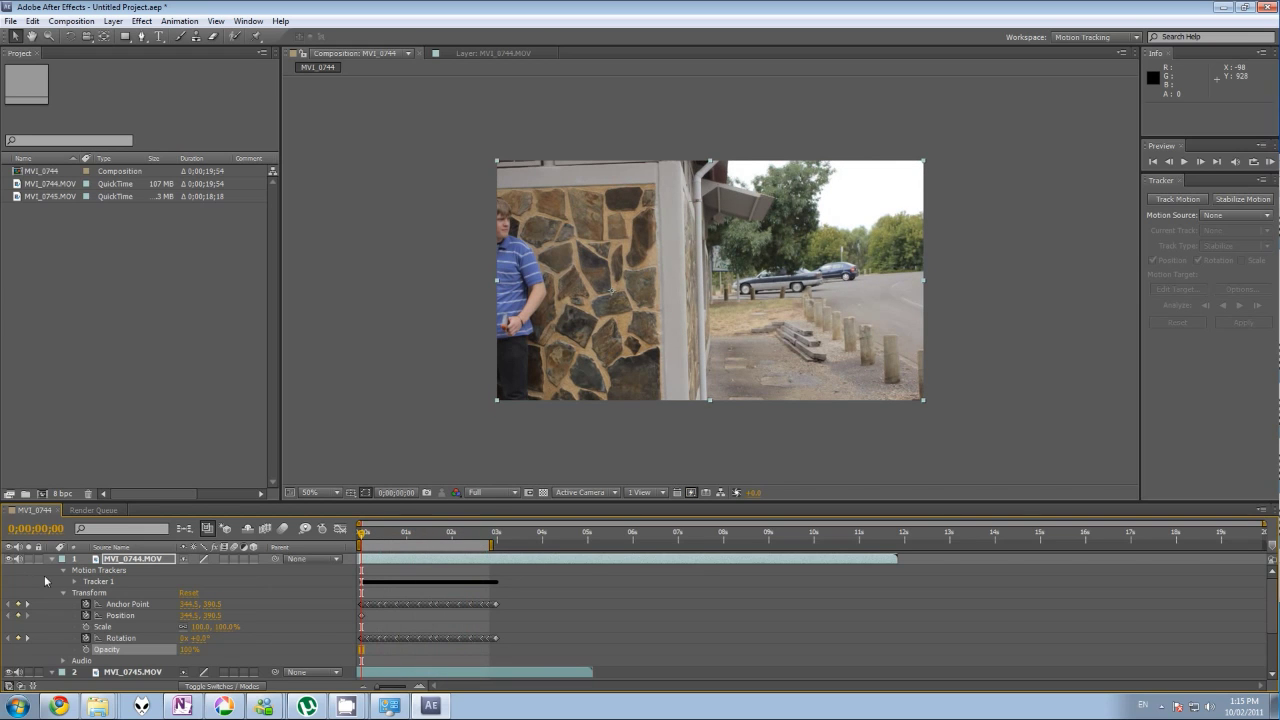
pyautogui.click(53, 560)
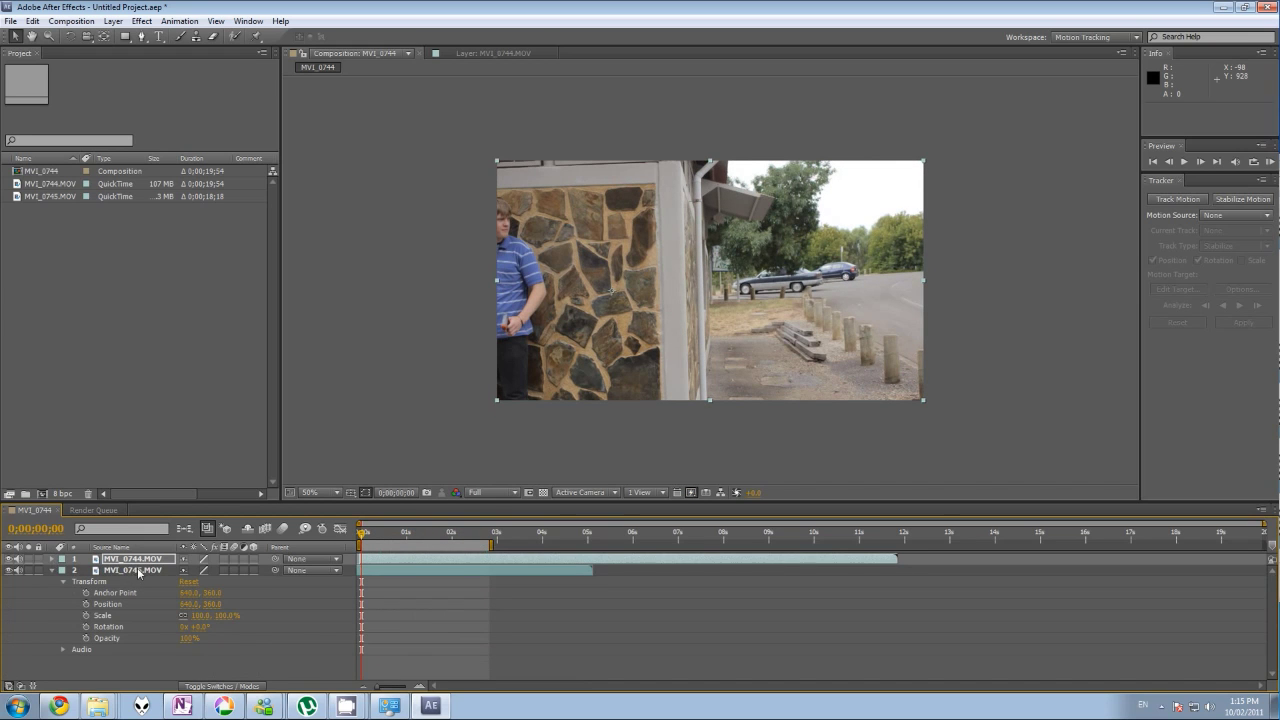
# Step: Add a Position and Rotation stabilize tracker to MVI_0745.MOV and place Track Point 1 on the wall
pyautogui.click(139, 569)
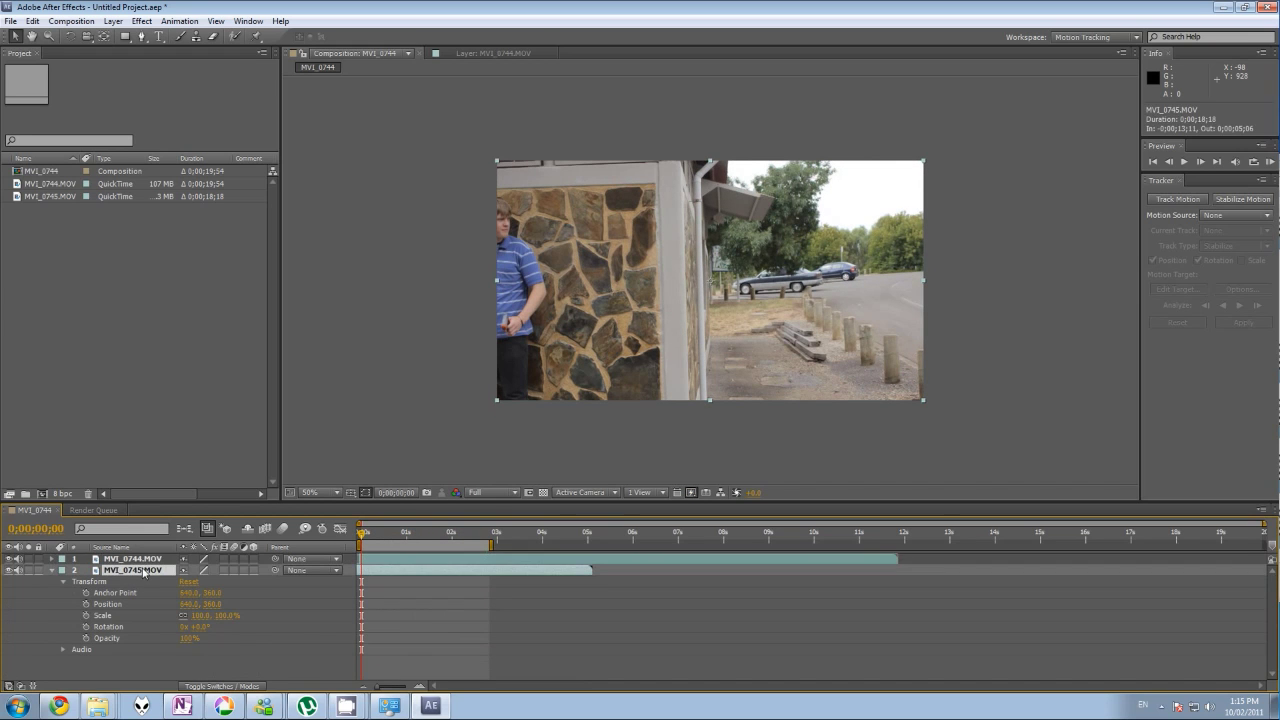
pyautogui.click(1215, 198)
pyautogui.click(1200, 260)
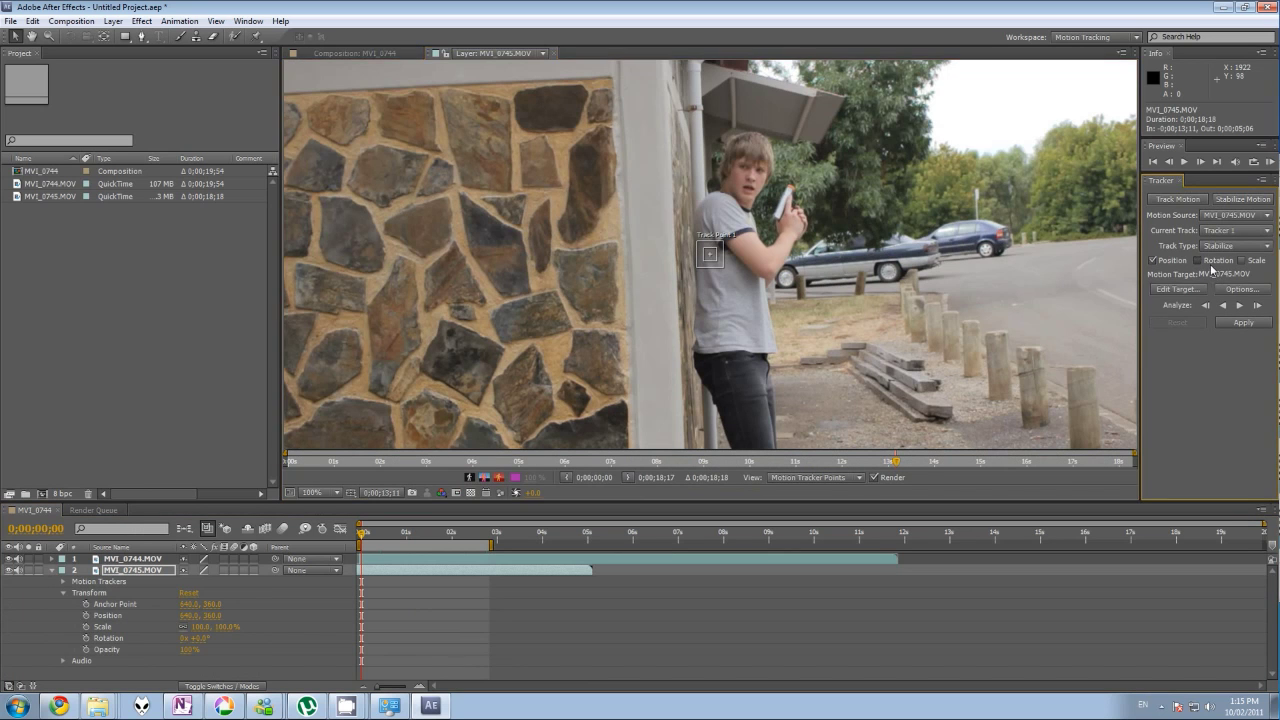
pyautogui.scroll(1, 531, 267)
pyautogui.moveTo(497, 253); pyautogui.dragTo(720, 290)
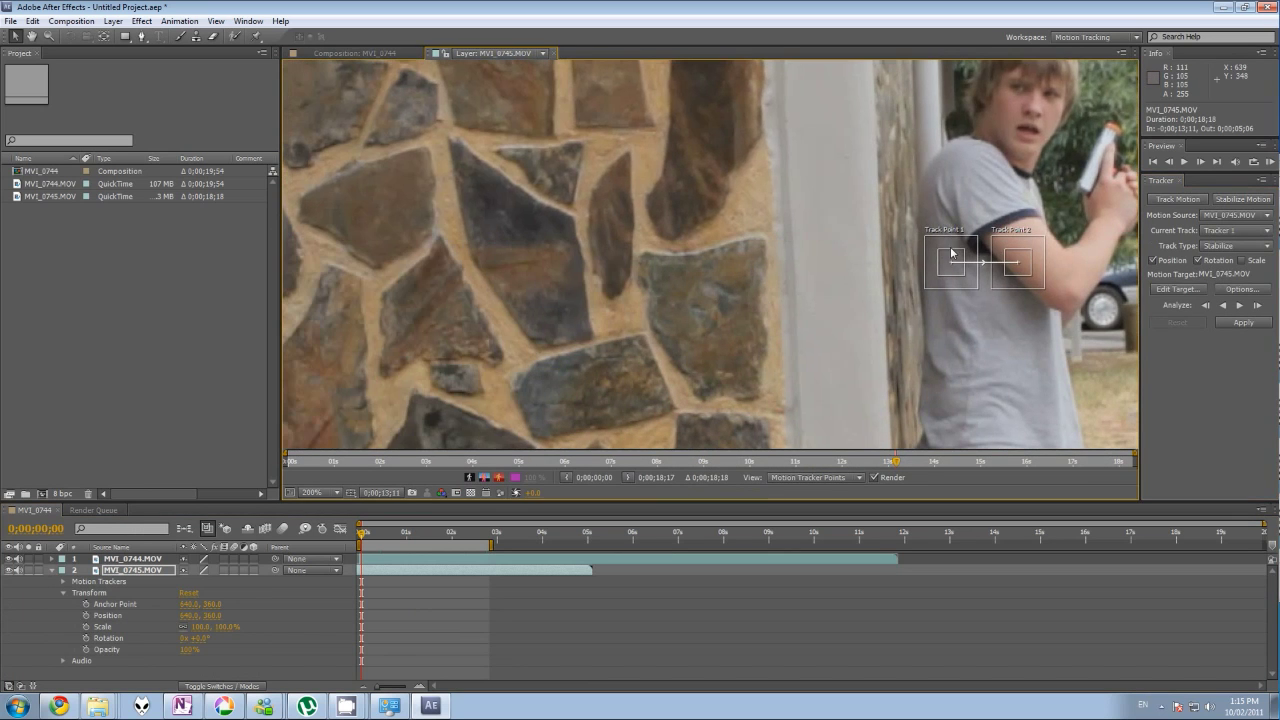
pyautogui.moveTo(946, 255); pyautogui.dragTo(590, 335)
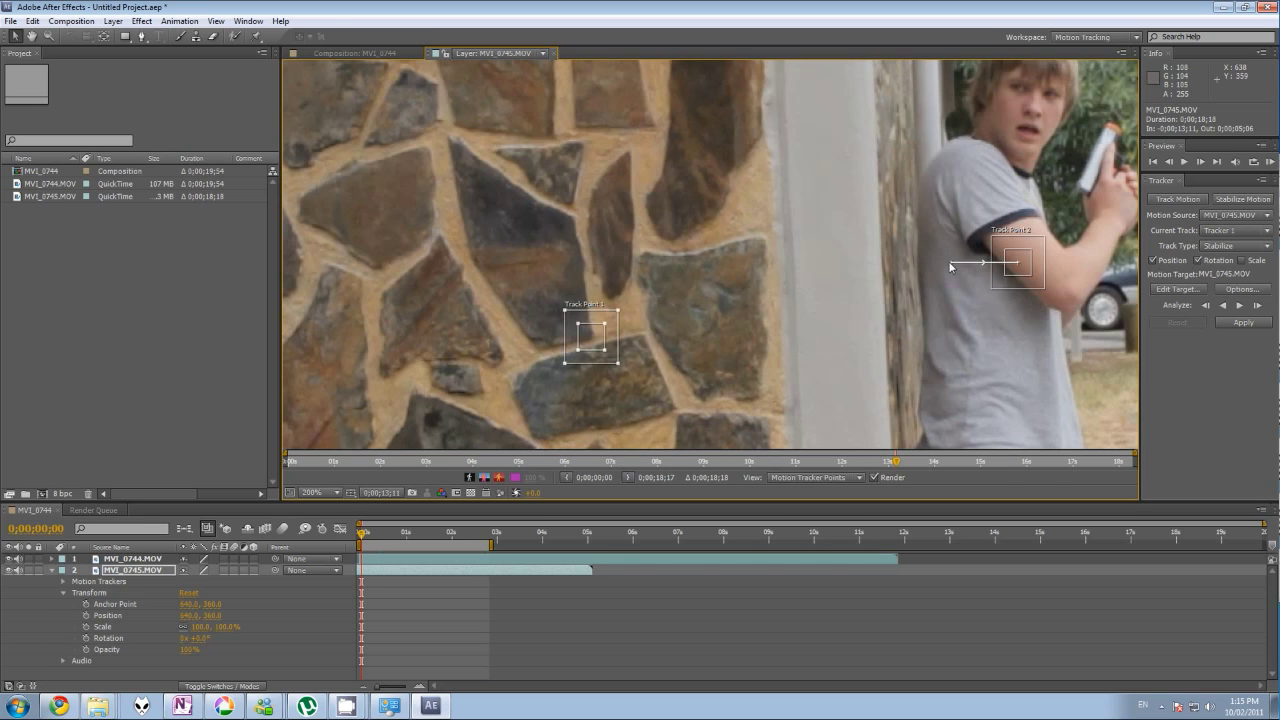
pyautogui.click(951, 266)
# Step: Place Track Point 2 on the wall, enlarge the first search area, and analyze forward
pyautogui.moveTo(1022, 262); pyautogui.dragTo(760, 240)
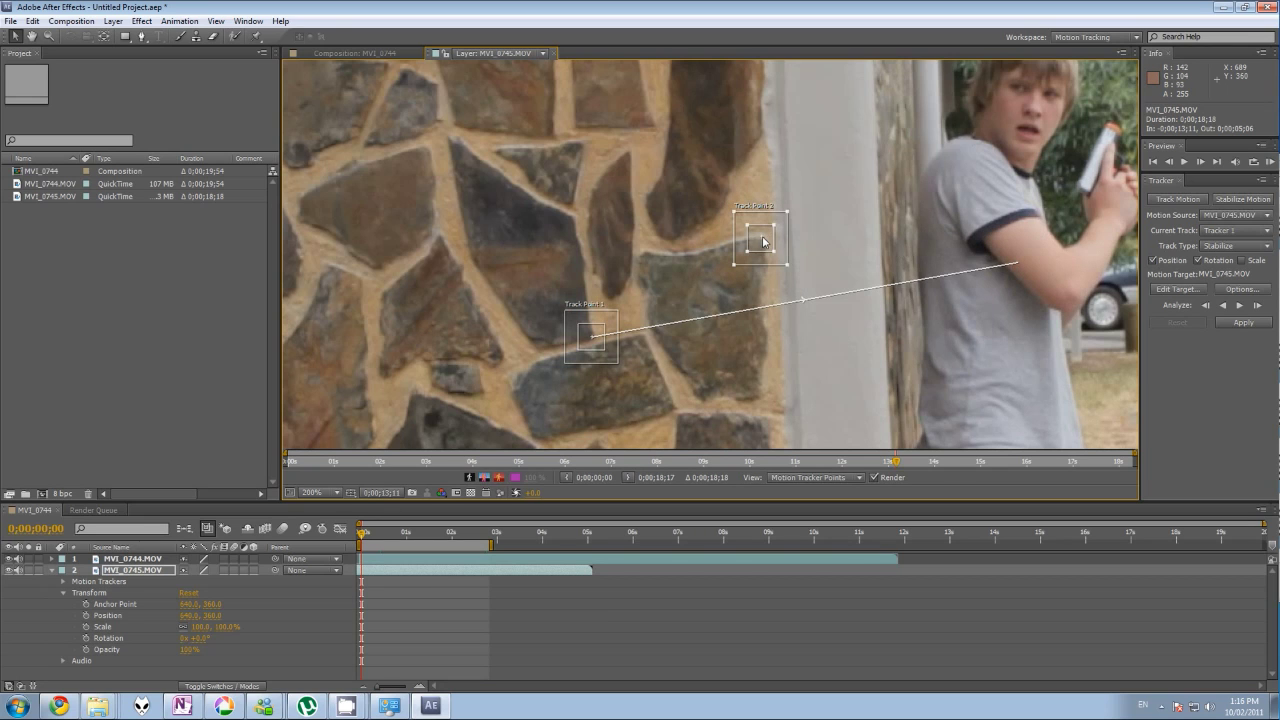
pyautogui.moveTo(736, 217); pyautogui.dragTo(718, 197)
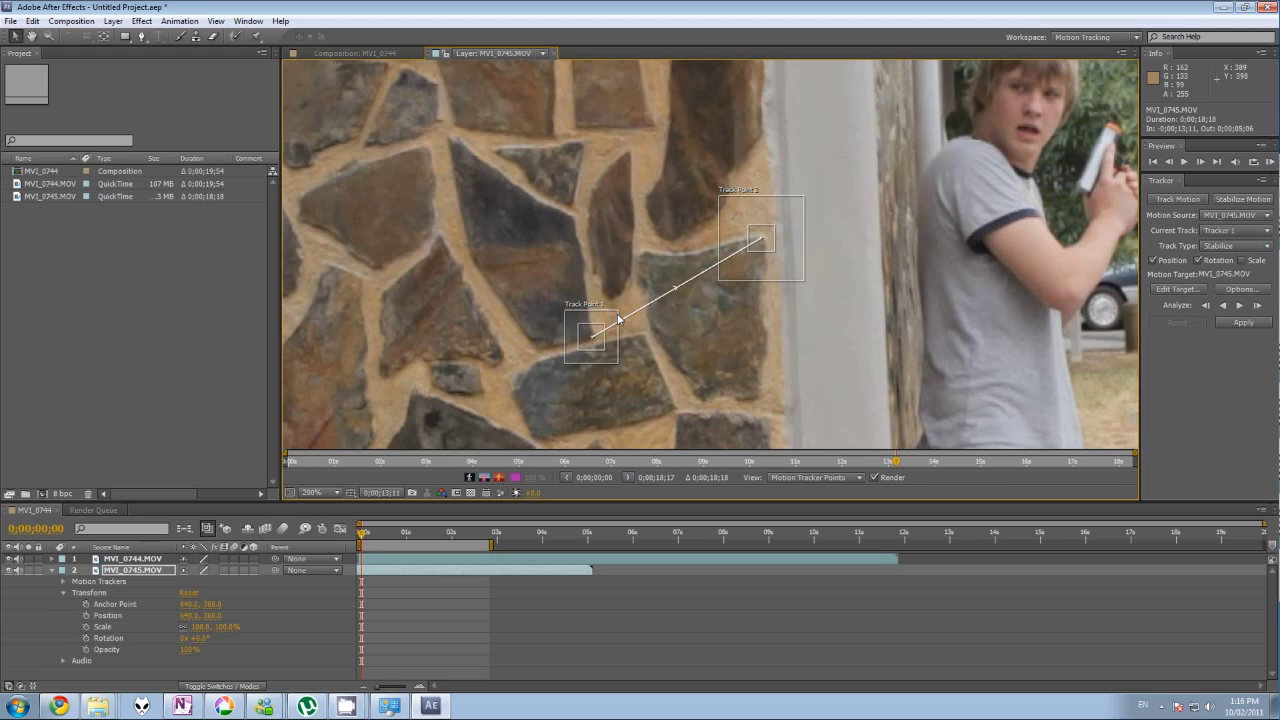
pyautogui.moveTo(617, 313); pyautogui.dragTo(632, 291)
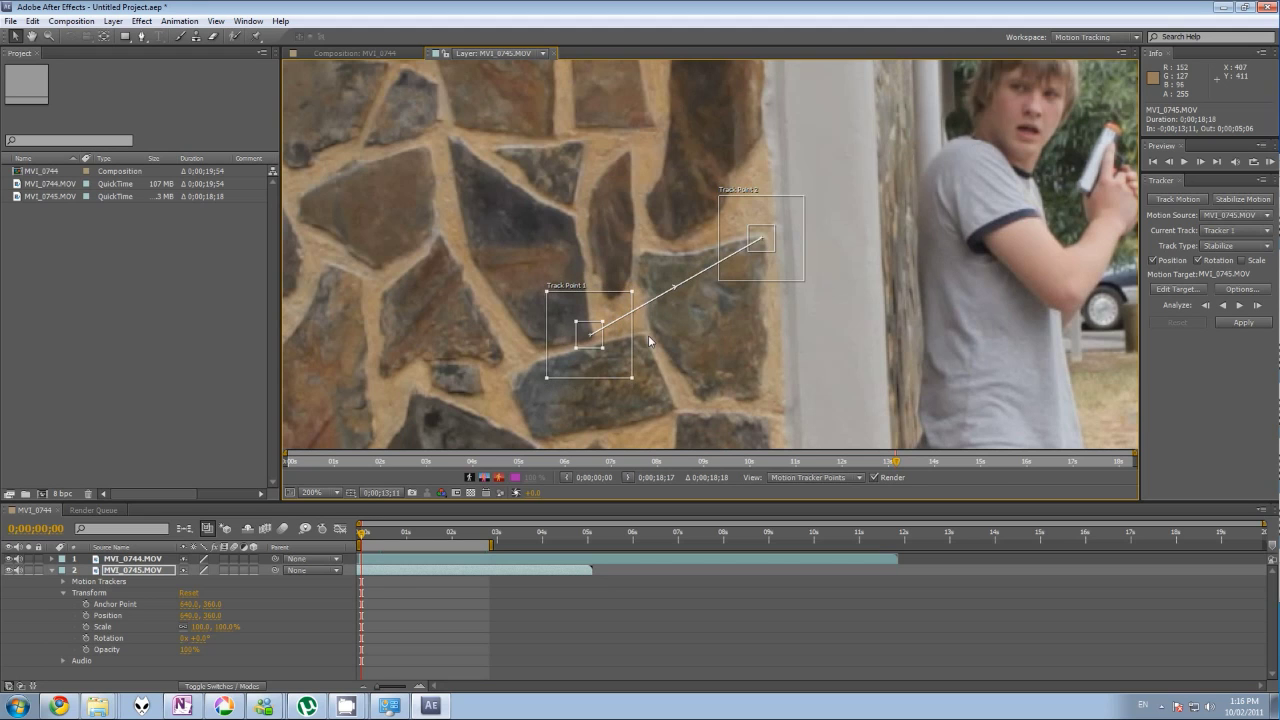
pyautogui.click(1257, 306)
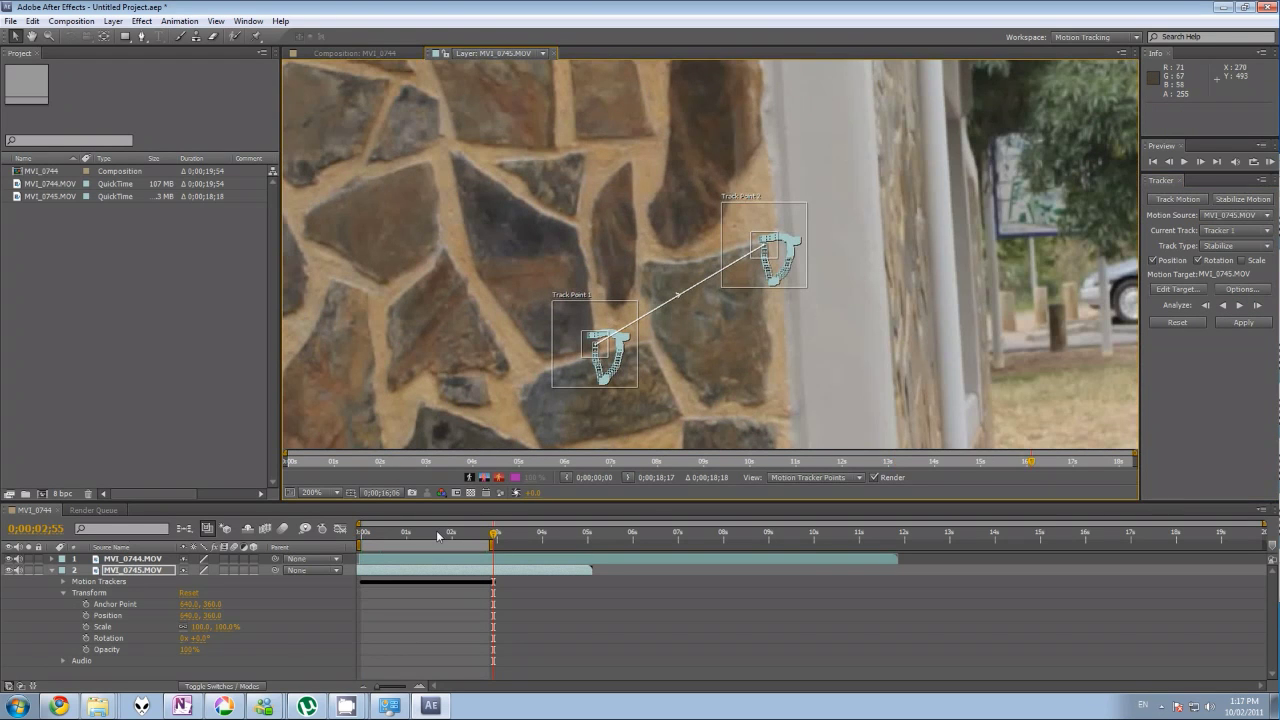
pyautogui.click(428, 535)
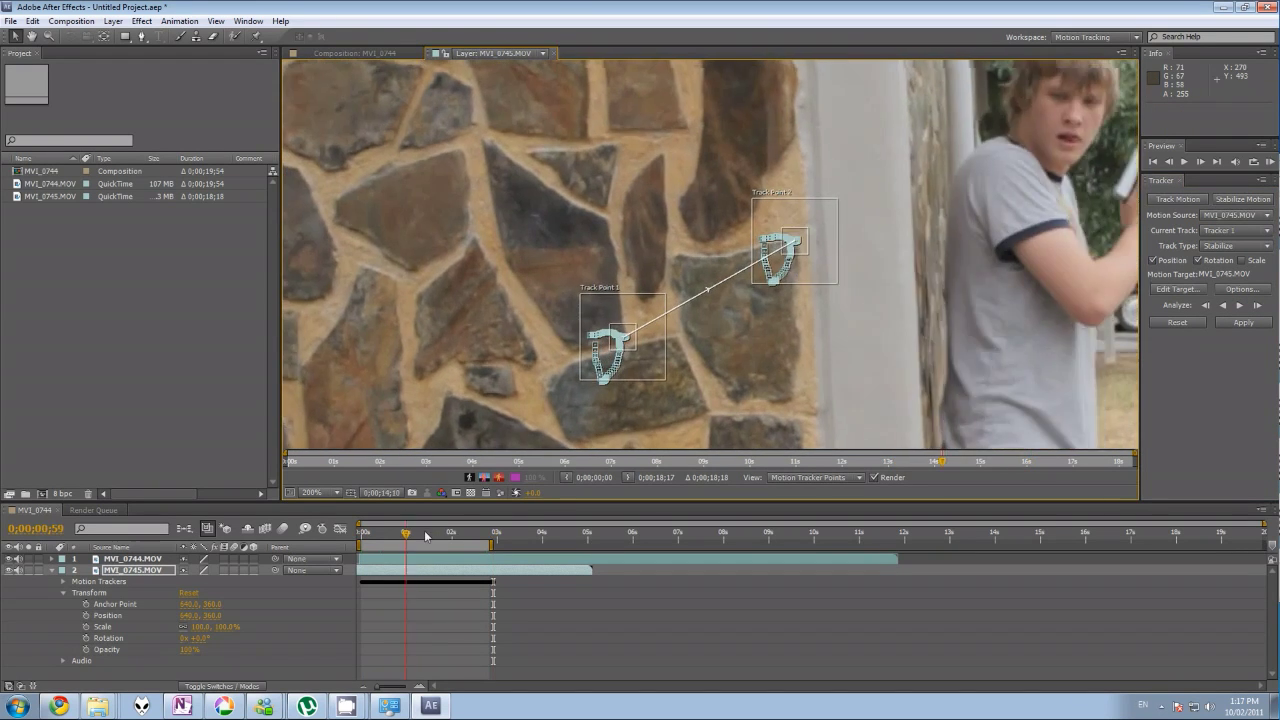
pyautogui.press(',')
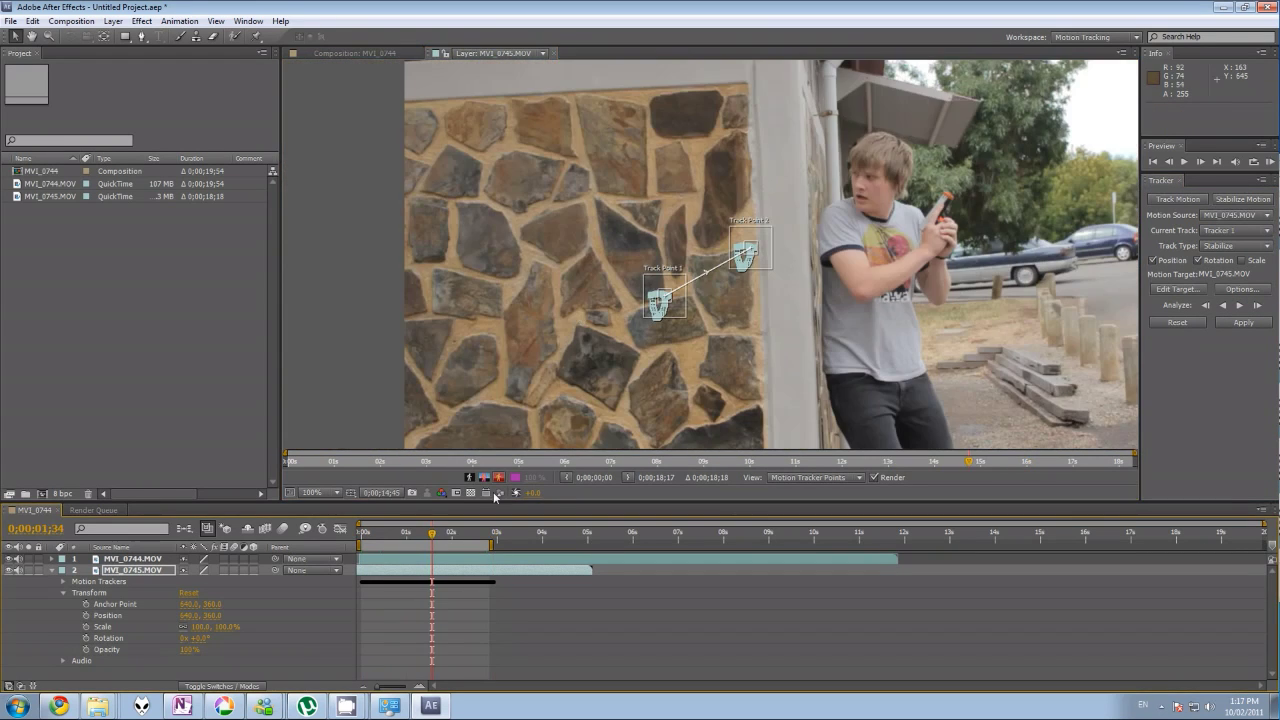
pyautogui.click(52, 569)
pyautogui.click(1236, 327)
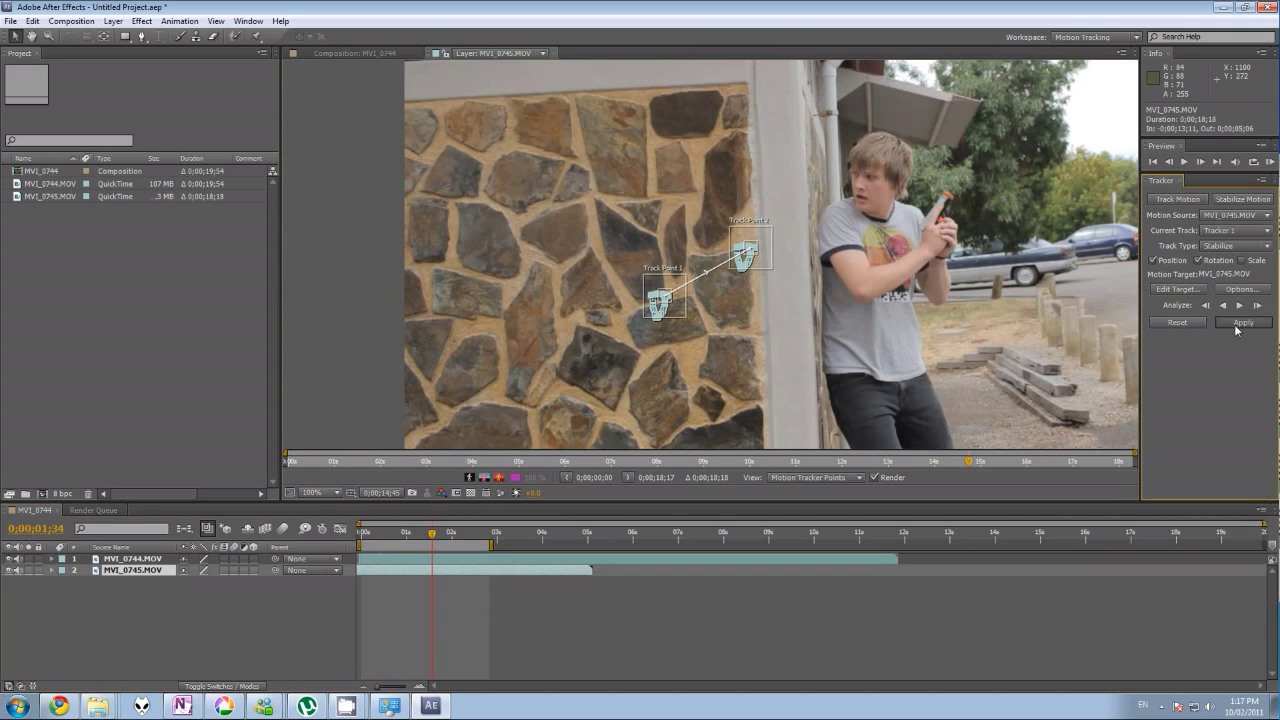
# Step: Apply the stabilization to MVI_0745.MOV and lower MVI_0744.MOV's opacity to about 52%
pyautogui.click(1240, 323)
pyautogui.click(628, 369)
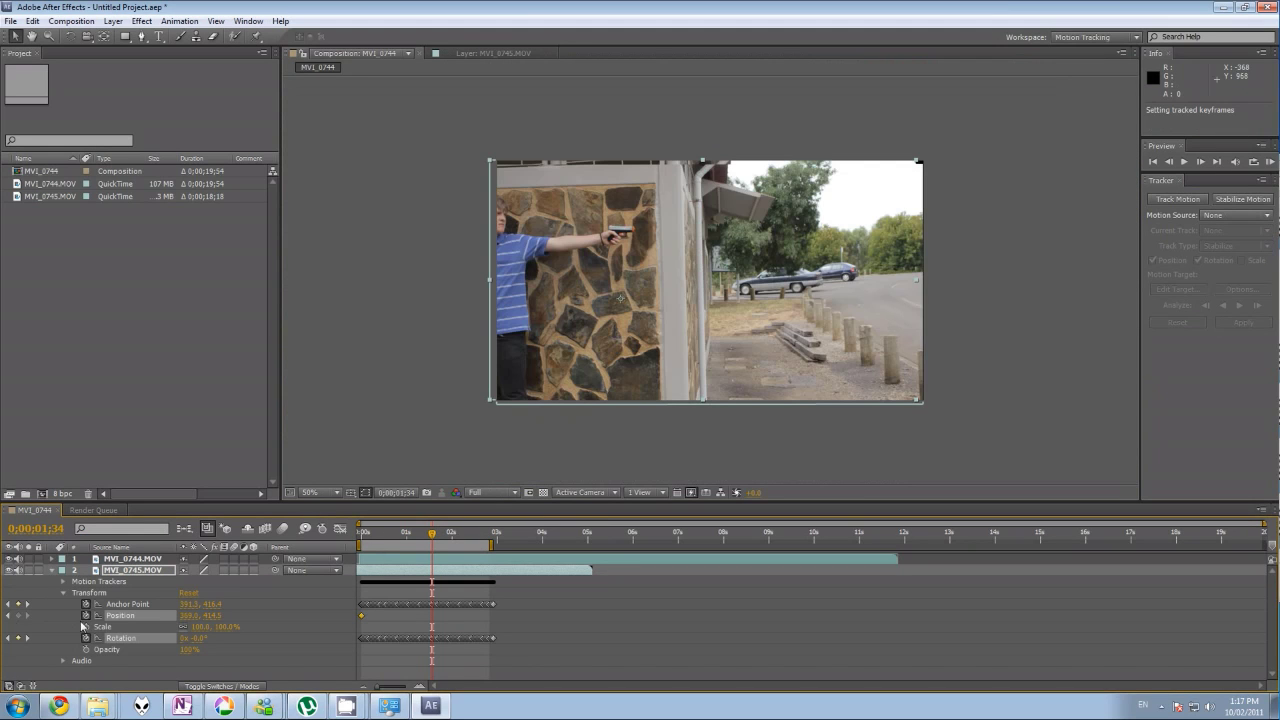
pyautogui.click(53, 570)
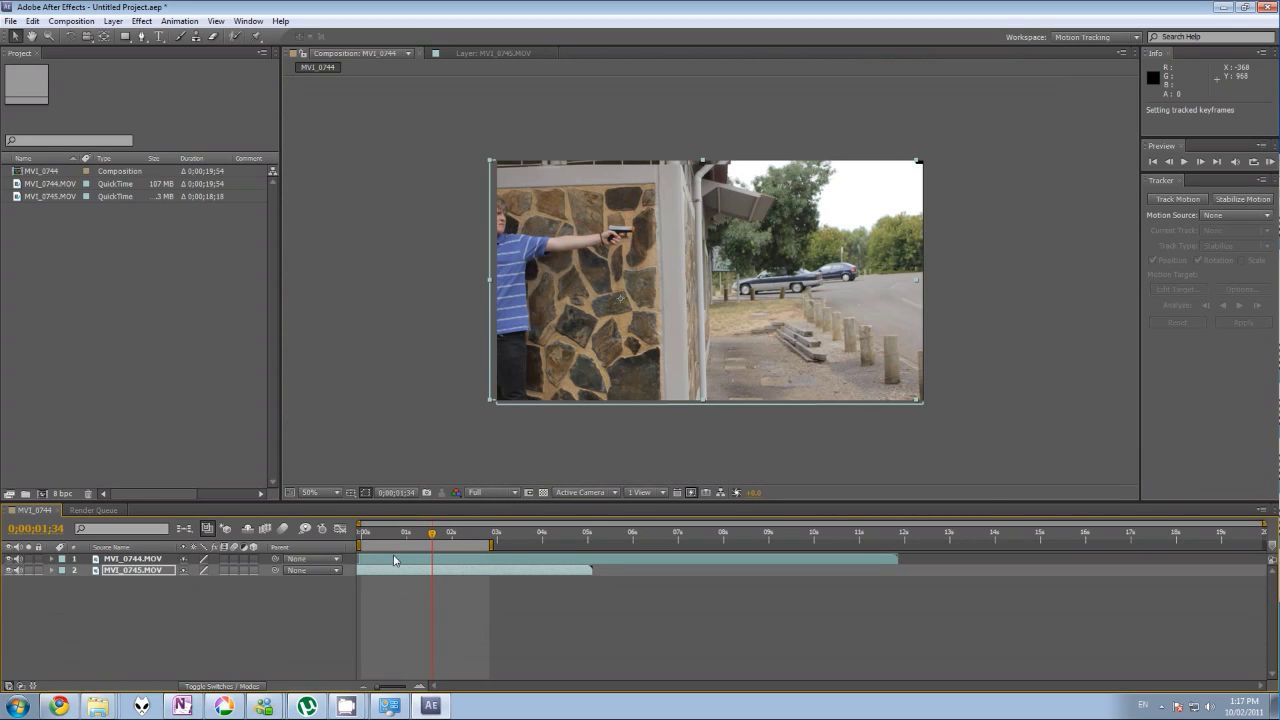
pyautogui.click(53, 560)
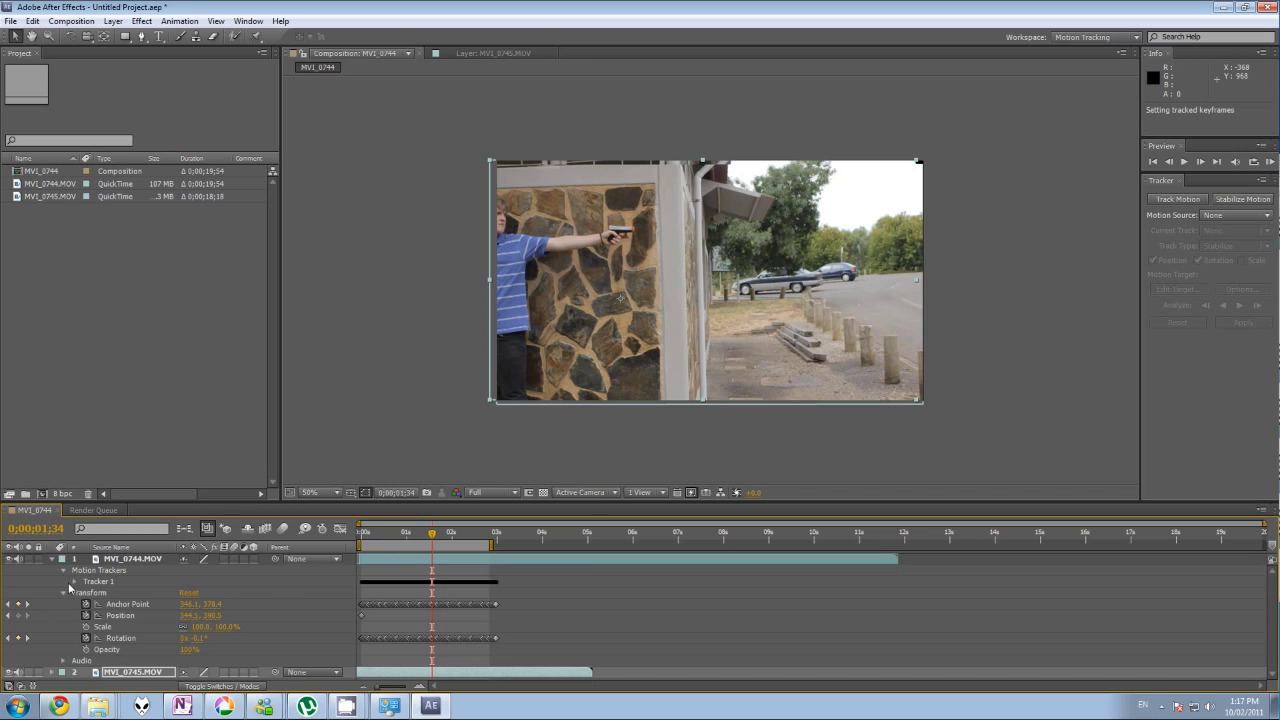
pyautogui.moveTo(184, 647); pyautogui.dragTo(141, 638)
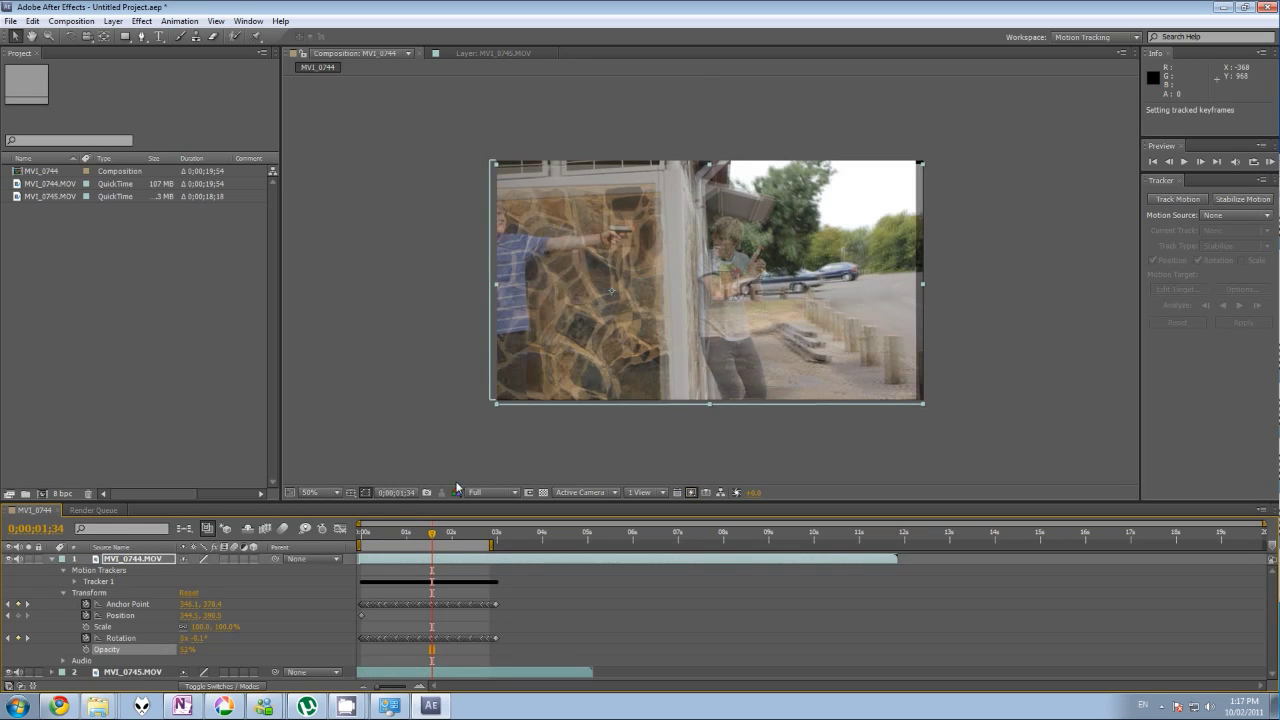
pyautogui.scroll(2, 501, 240)
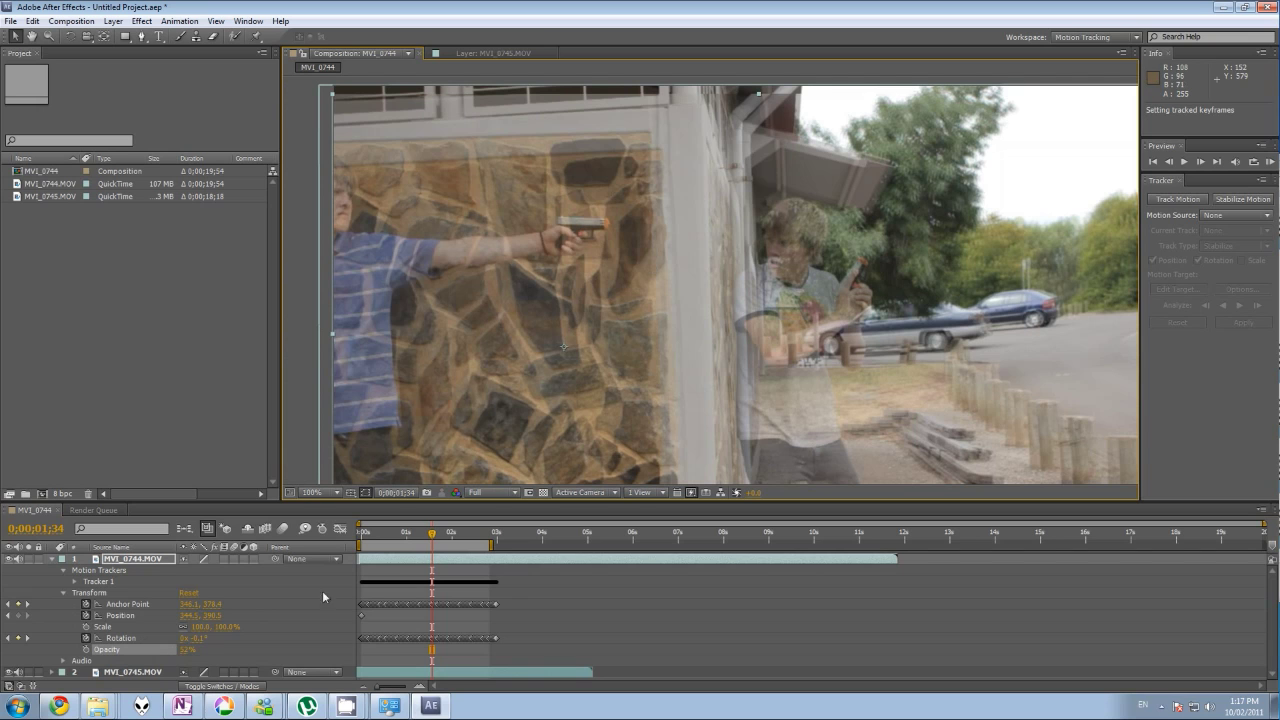
# Step: At frame 0, adjust MVI_0744.MOV's Position until its wall lines up with MVI_0745.MOV's
pyautogui.press('Home')
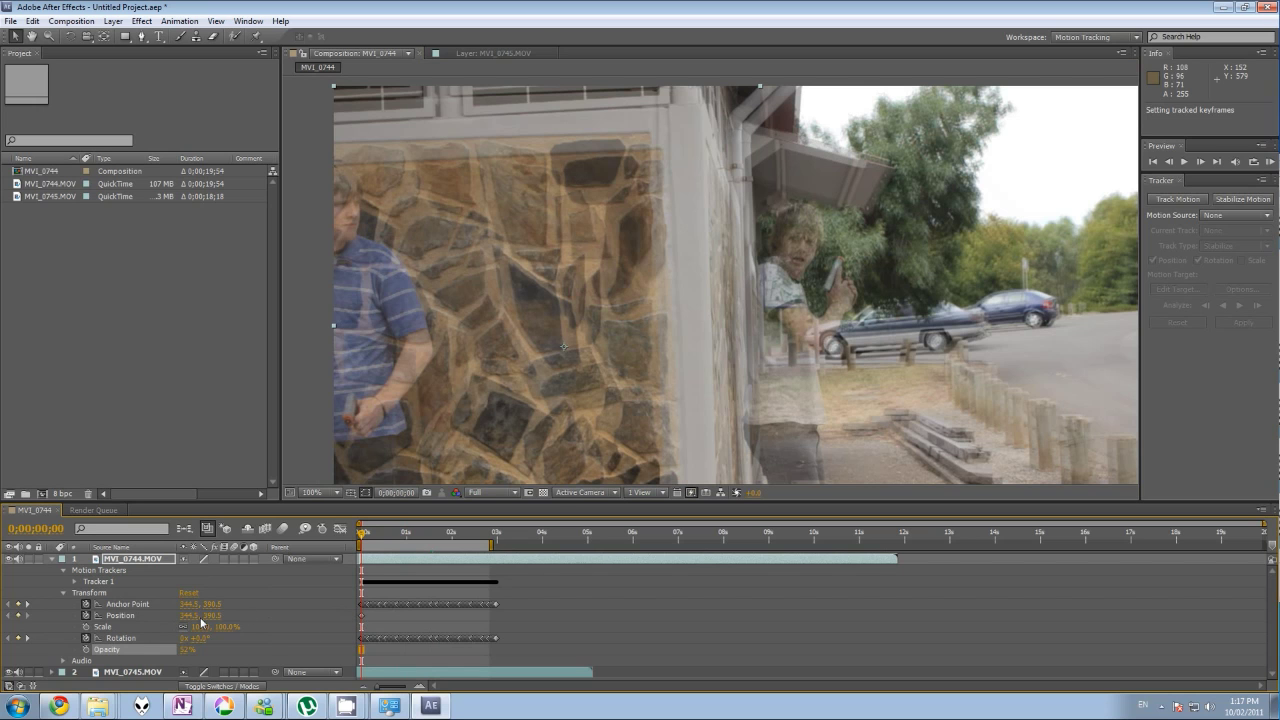
pyautogui.moveTo(183, 620); pyautogui.dragTo(220, 627)
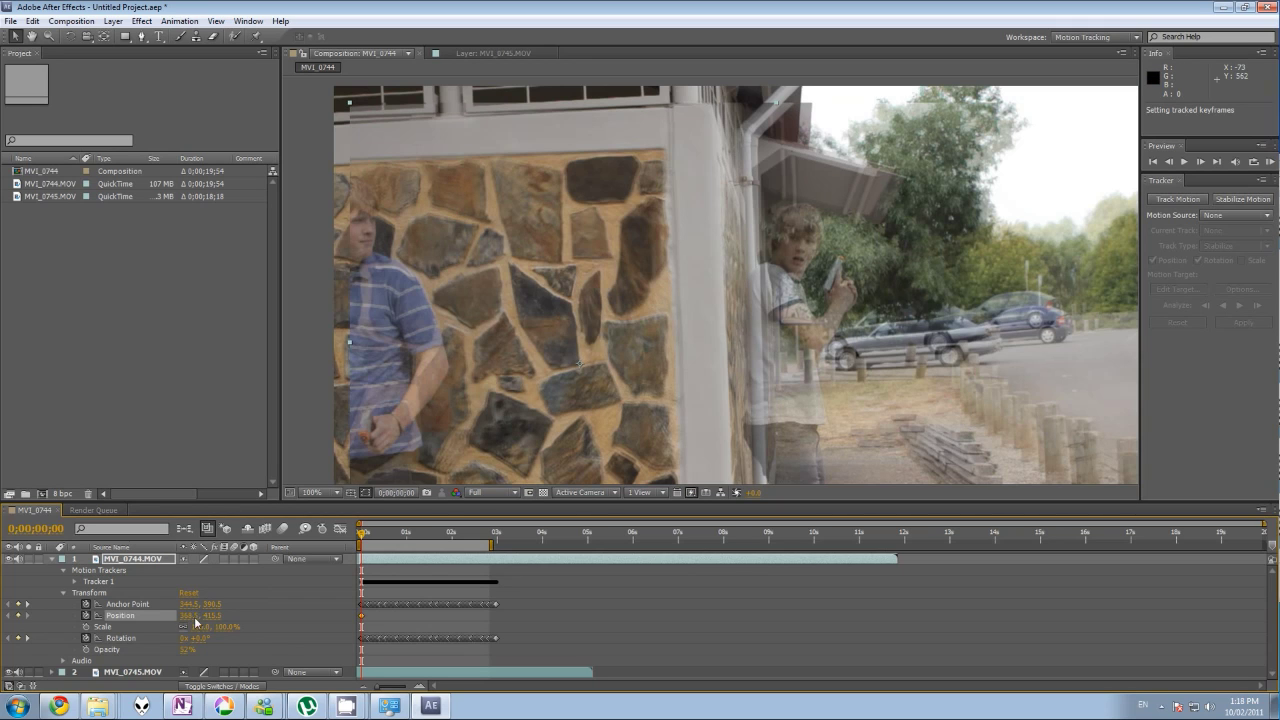
pyautogui.moveTo(187, 616); pyautogui.dragTo(213, 609)
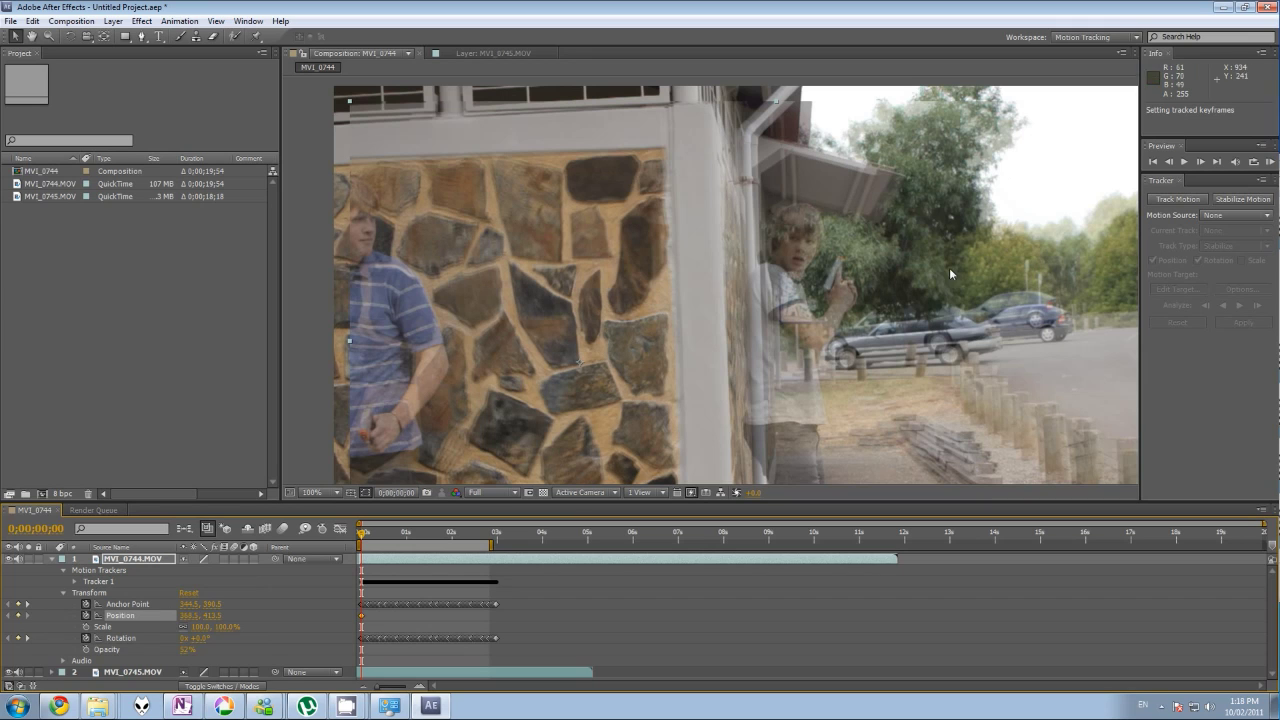
pyautogui.click(64, 593)
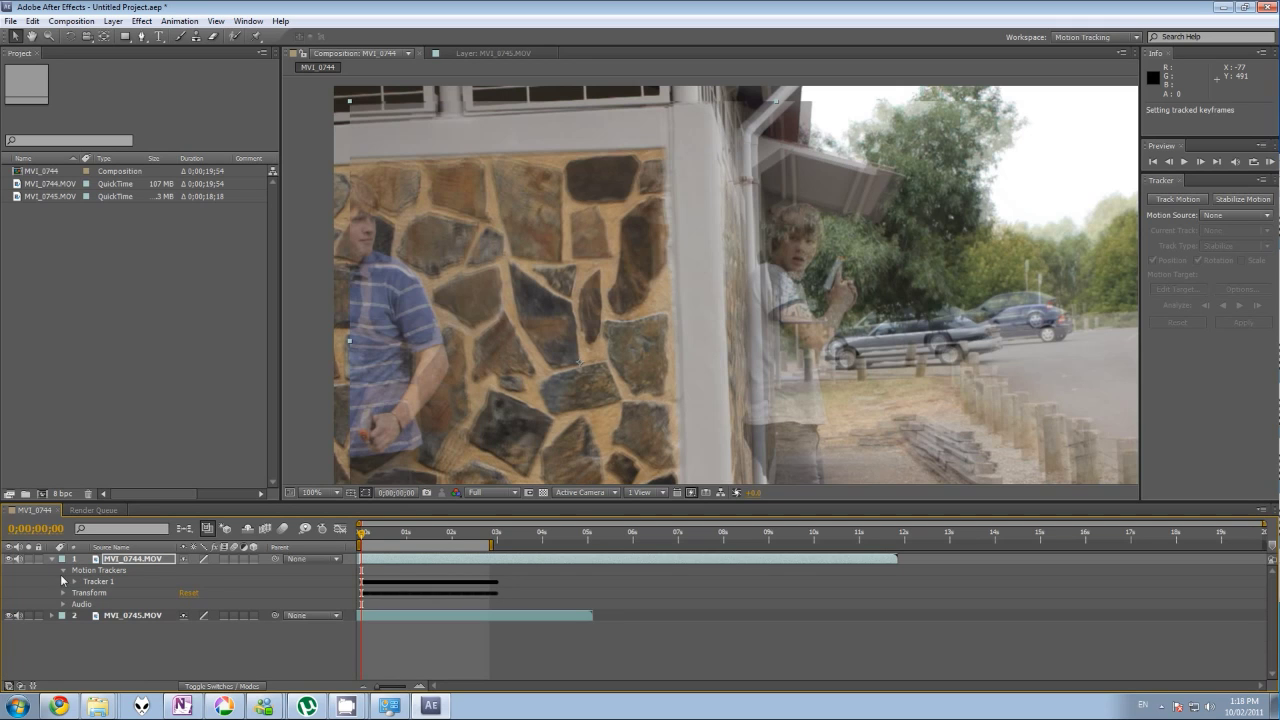
pyautogui.click(63, 571)
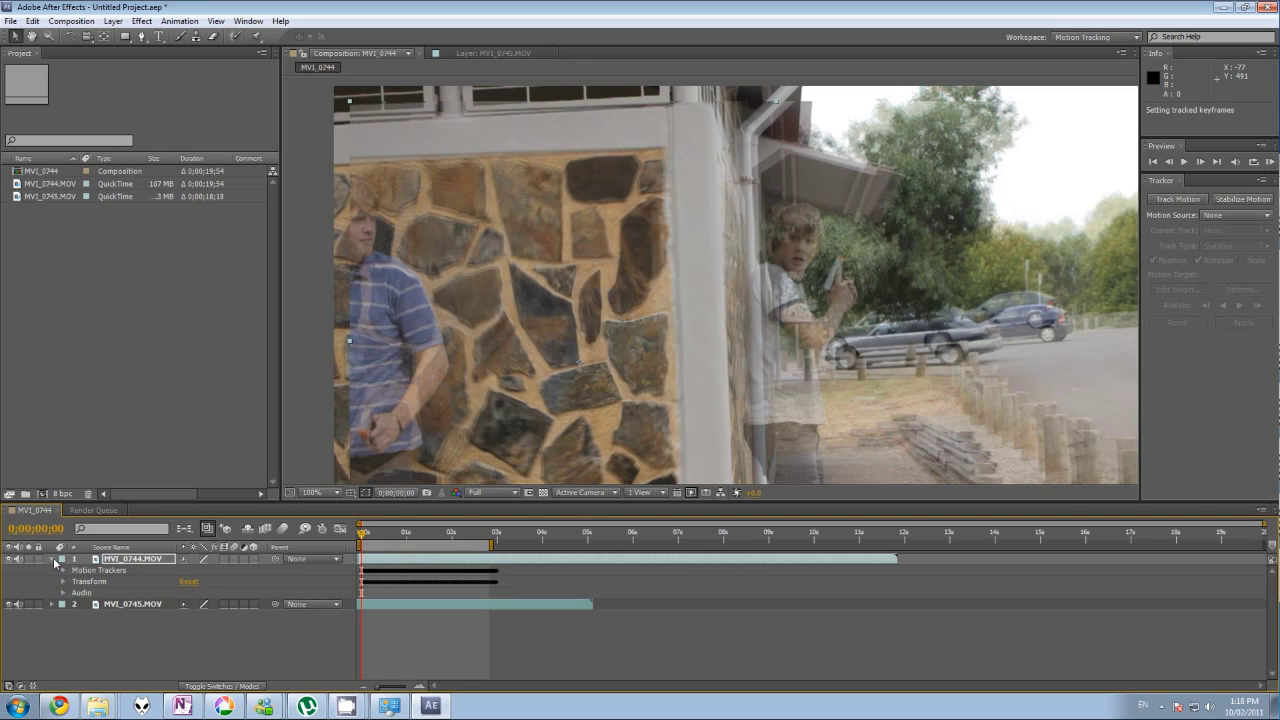
# Step: Restore MVI_0744.MOV's opacity to 100% and collapse its properties
pyautogui.click(63, 582)
pyautogui.moveTo(188, 636); pyautogui.dragTo(405, 649)
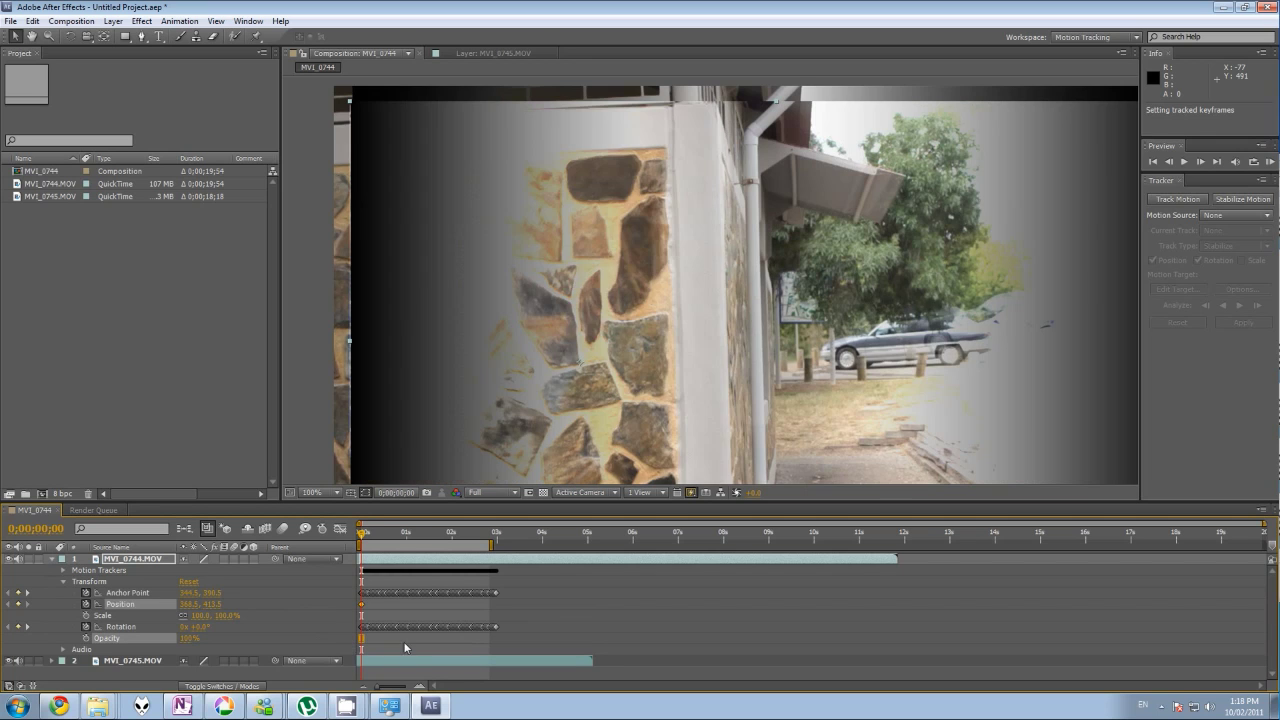
pyautogui.click(62, 581)
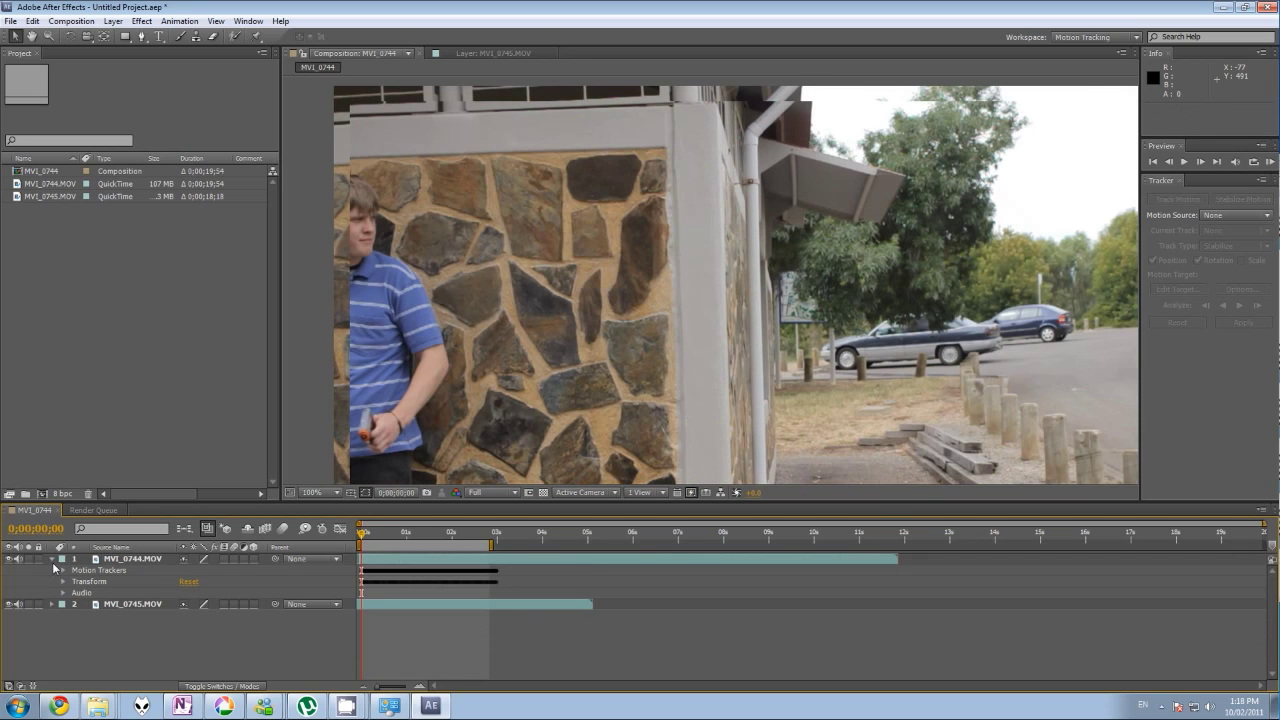
pyautogui.click(52, 562)
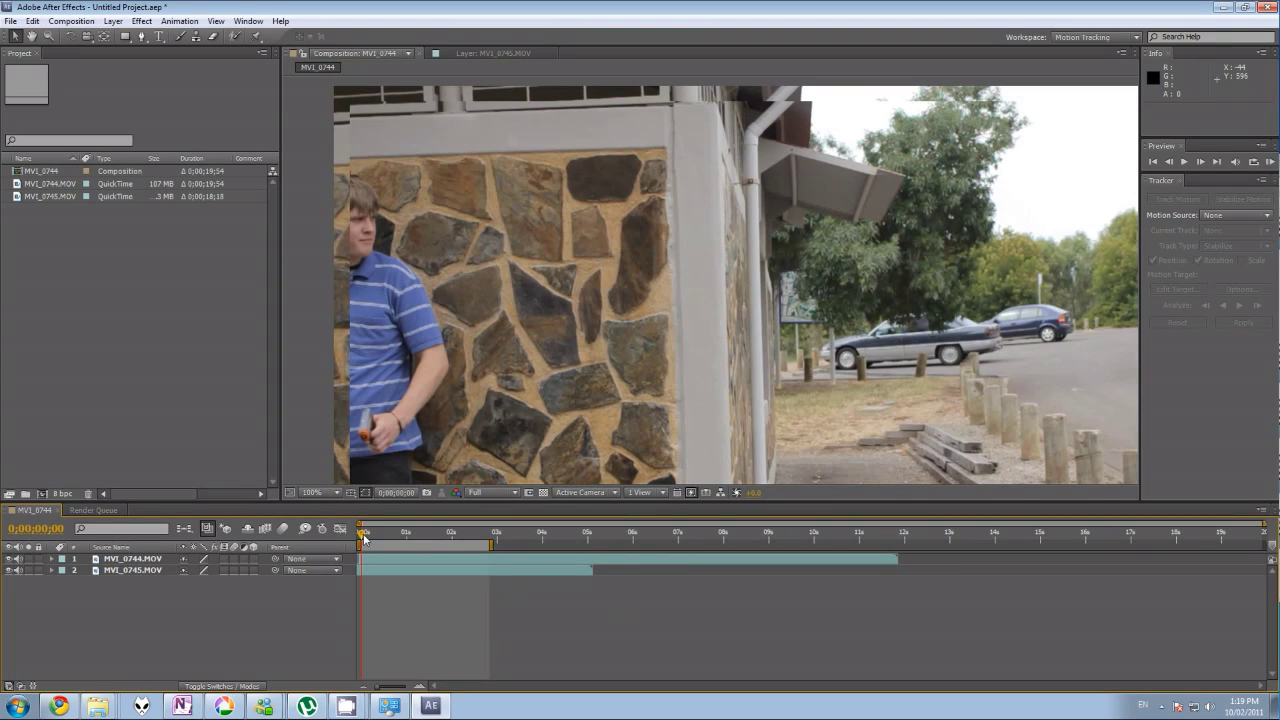
# Step: Add a new mask, Mask 1, to the MVI_0744.MOV layer
pyautogui.click(134, 561)
pyautogui.rightClick(134, 561)
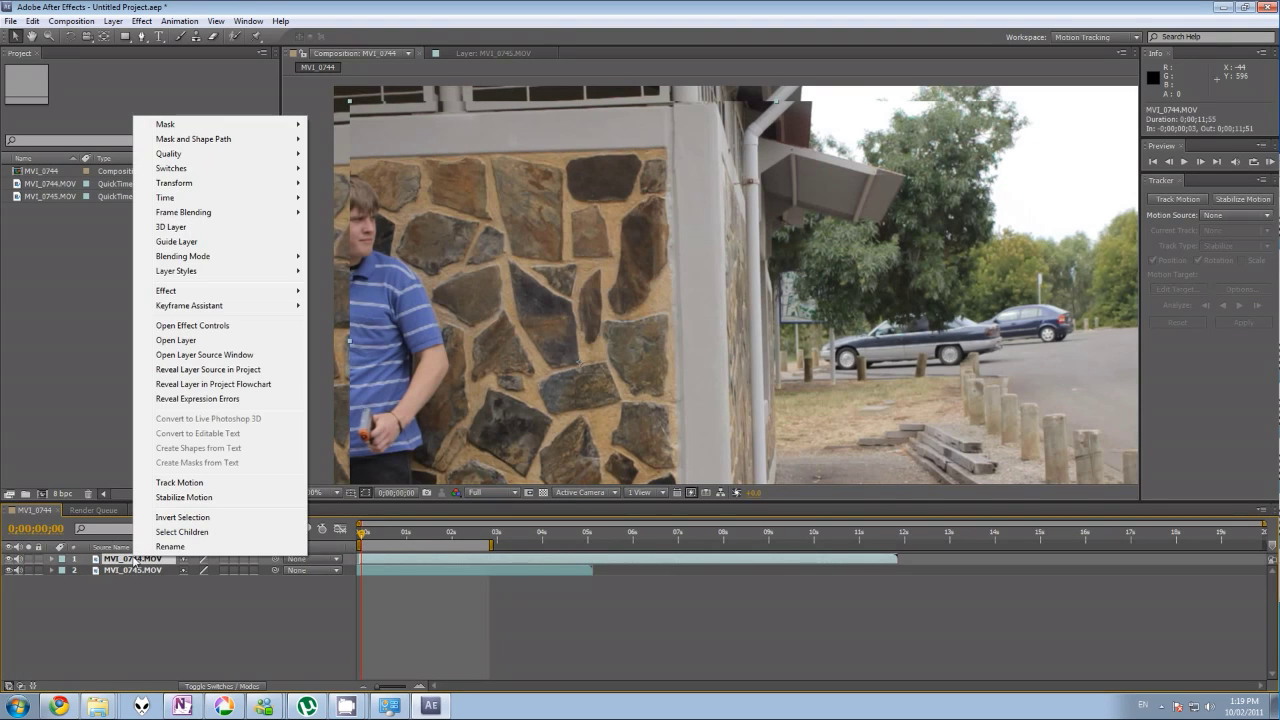
pyautogui.moveTo(220, 126)
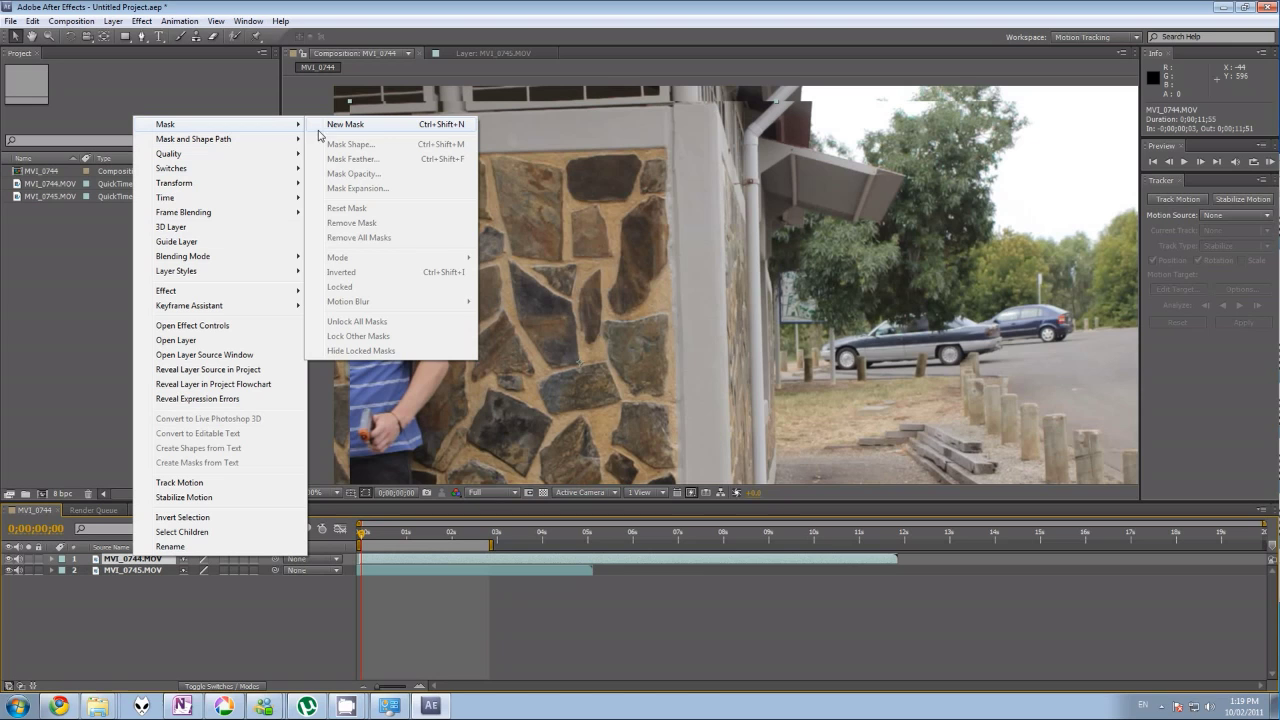
pyautogui.click(383, 126)
pyautogui.scroll(-2, 437, 268)
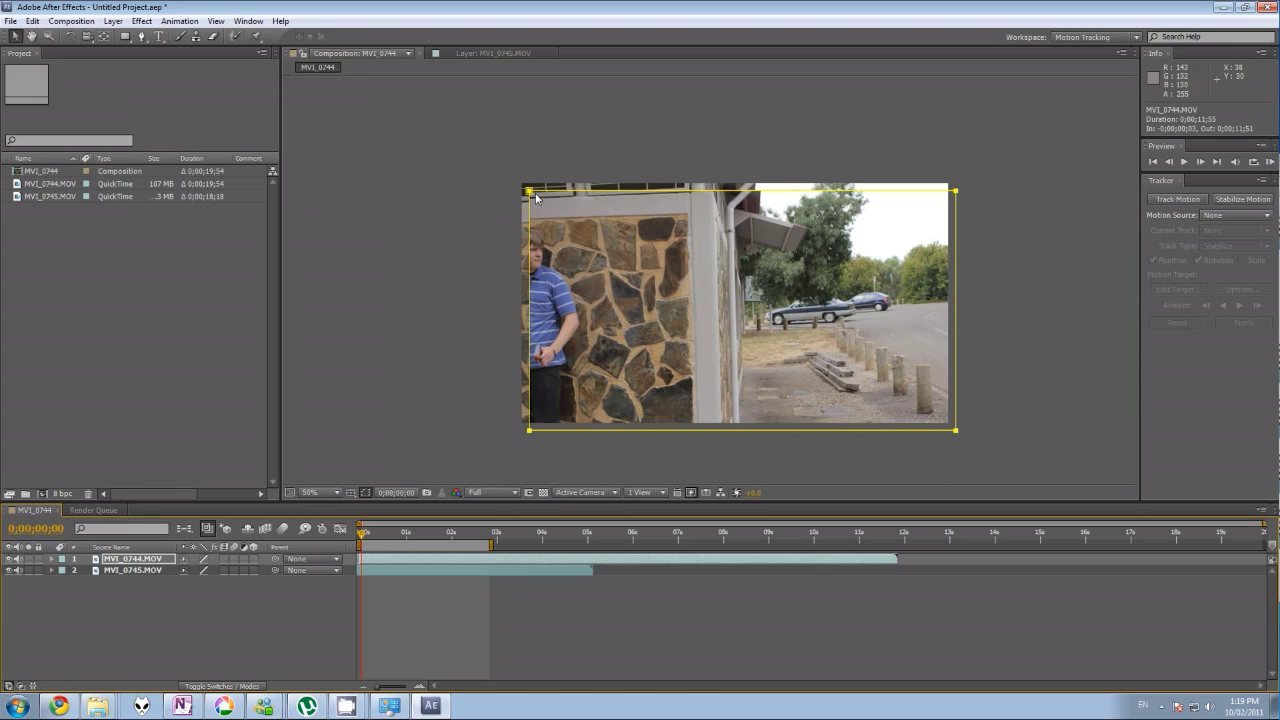
# Step: Drag the mask's right edge to the wall corner and widen its left corners, revealing MVI_0745.MOV
pyautogui.click(963, 200)
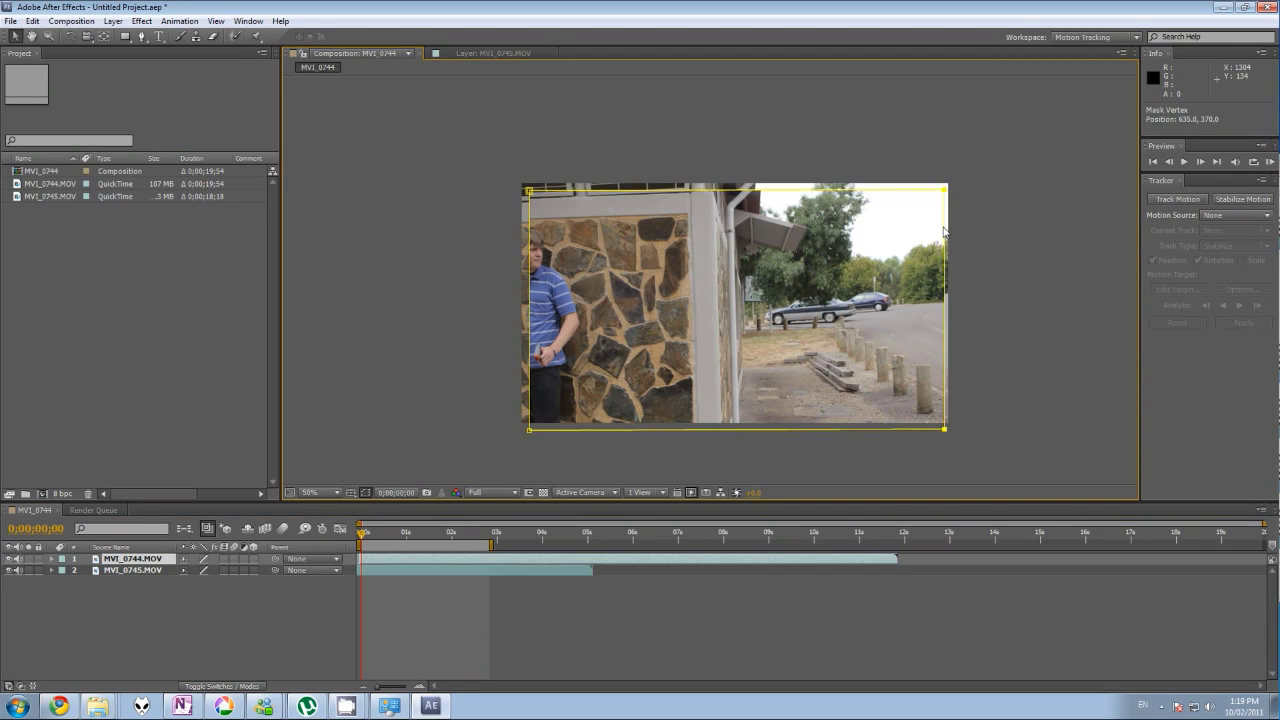
pyautogui.moveTo(957, 230); pyautogui.dragTo(688, 172)
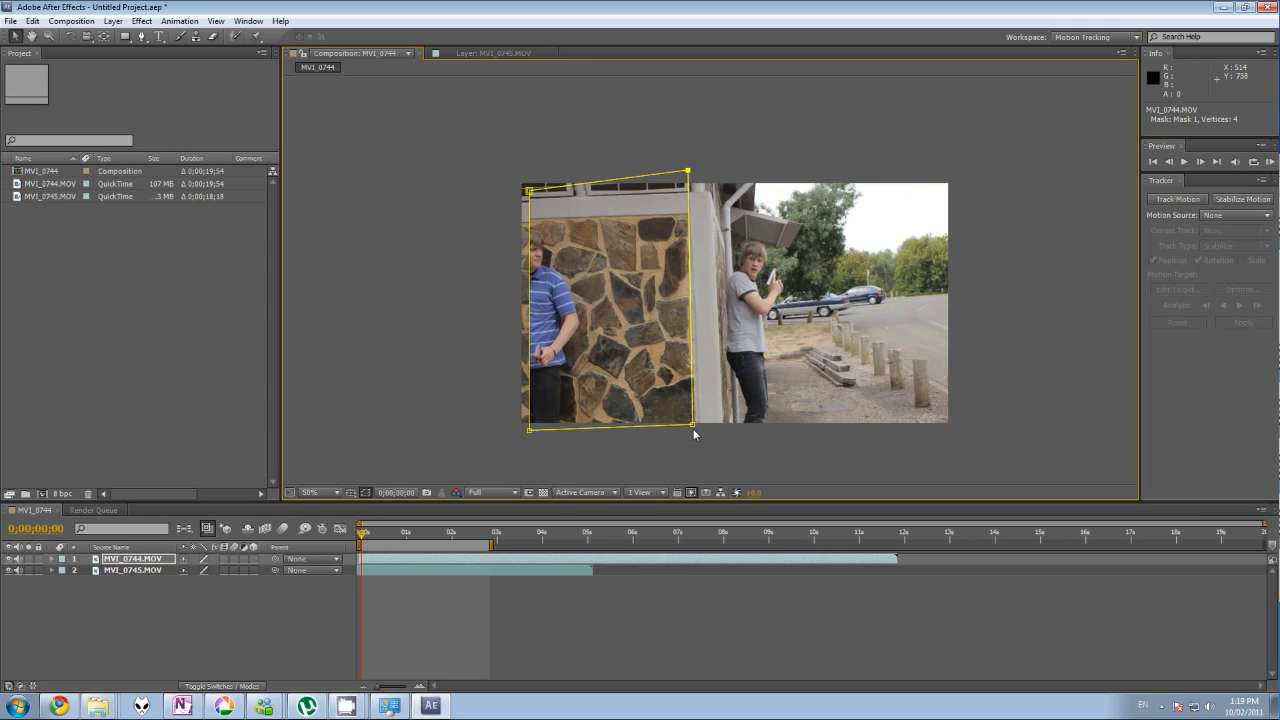
pyautogui.moveTo(694, 432); pyautogui.dragTo(694, 453)
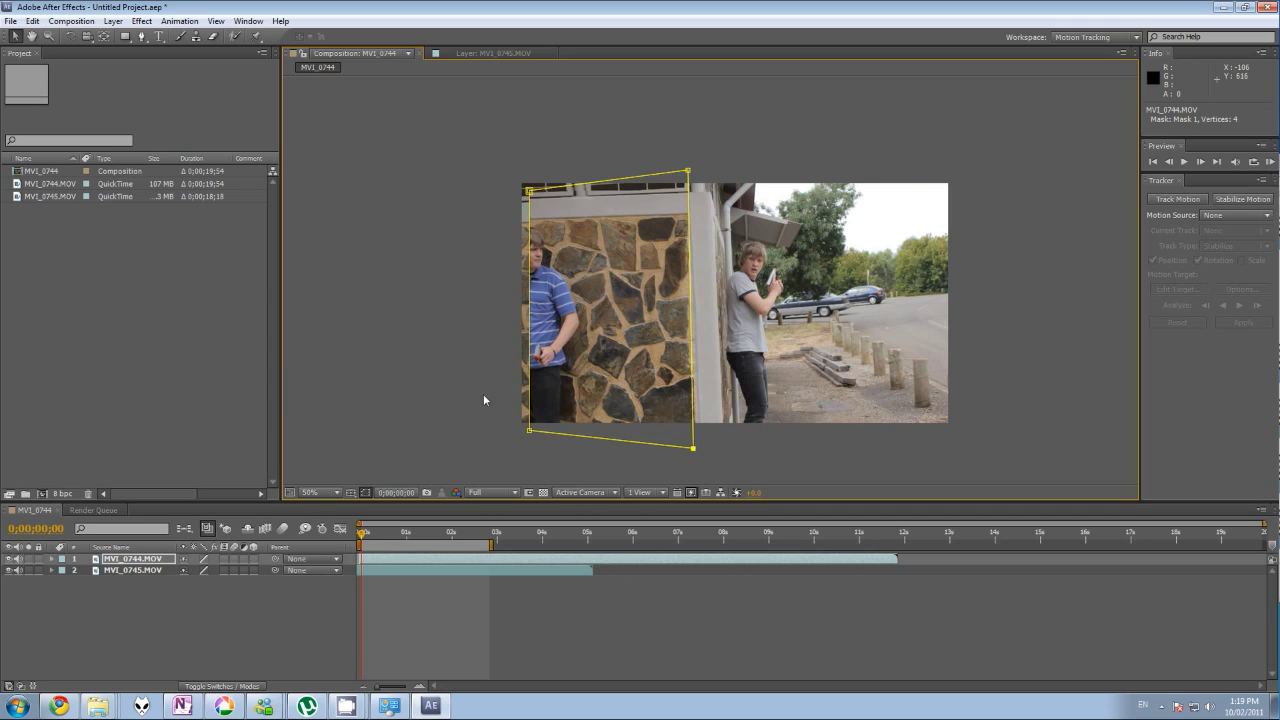
pyautogui.moveTo(530, 191); pyautogui.dragTo(513, 188)
pyautogui.moveTo(529, 431); pyautogui.dragTo(512, 429)
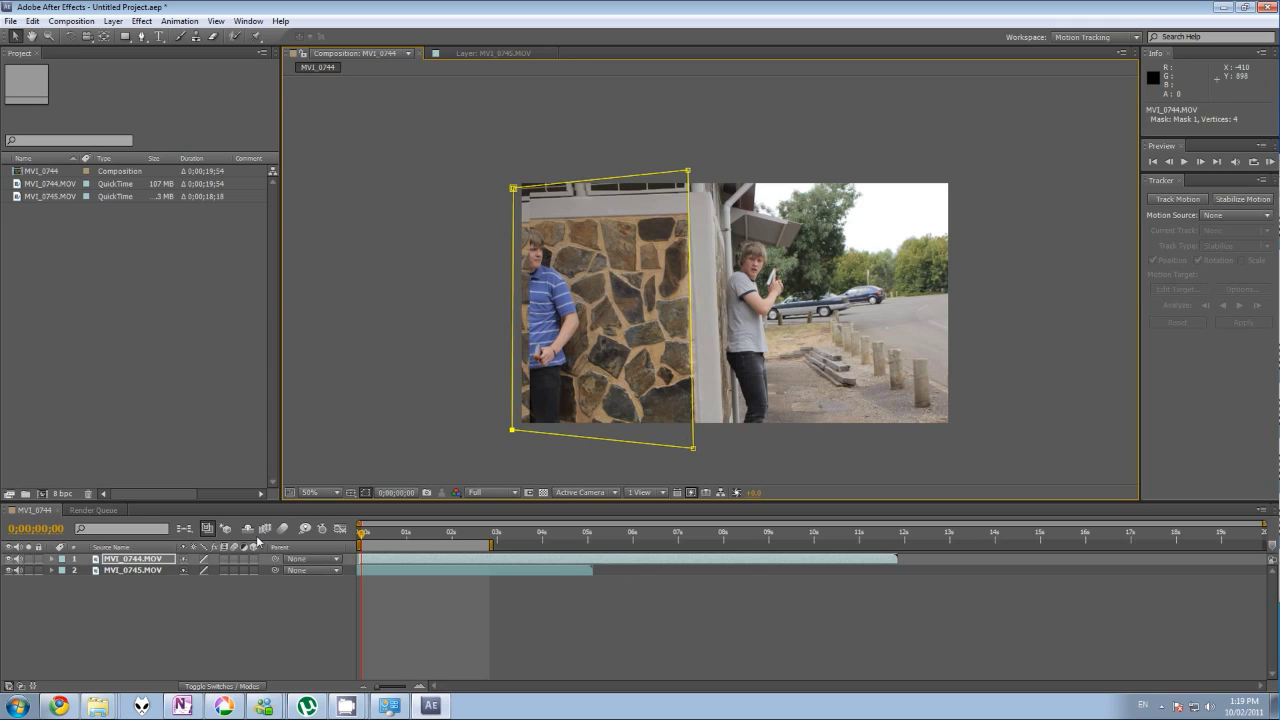
pyautogui.click(124, 571)
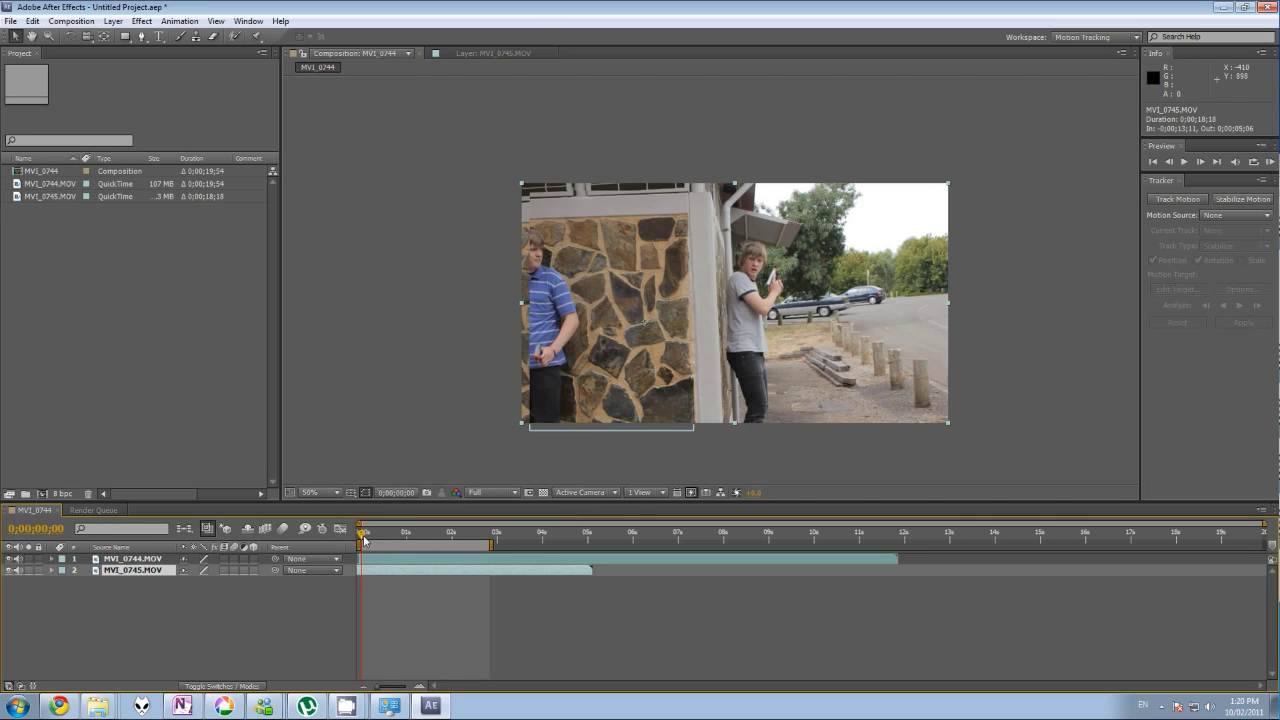
# Step: Scrub later frames to inspect the seam, then select MVI_0744.MOV and view the composition at 100%
pyautogui.moveTo(364, 541); pyautogui.dragTo(393, 533)
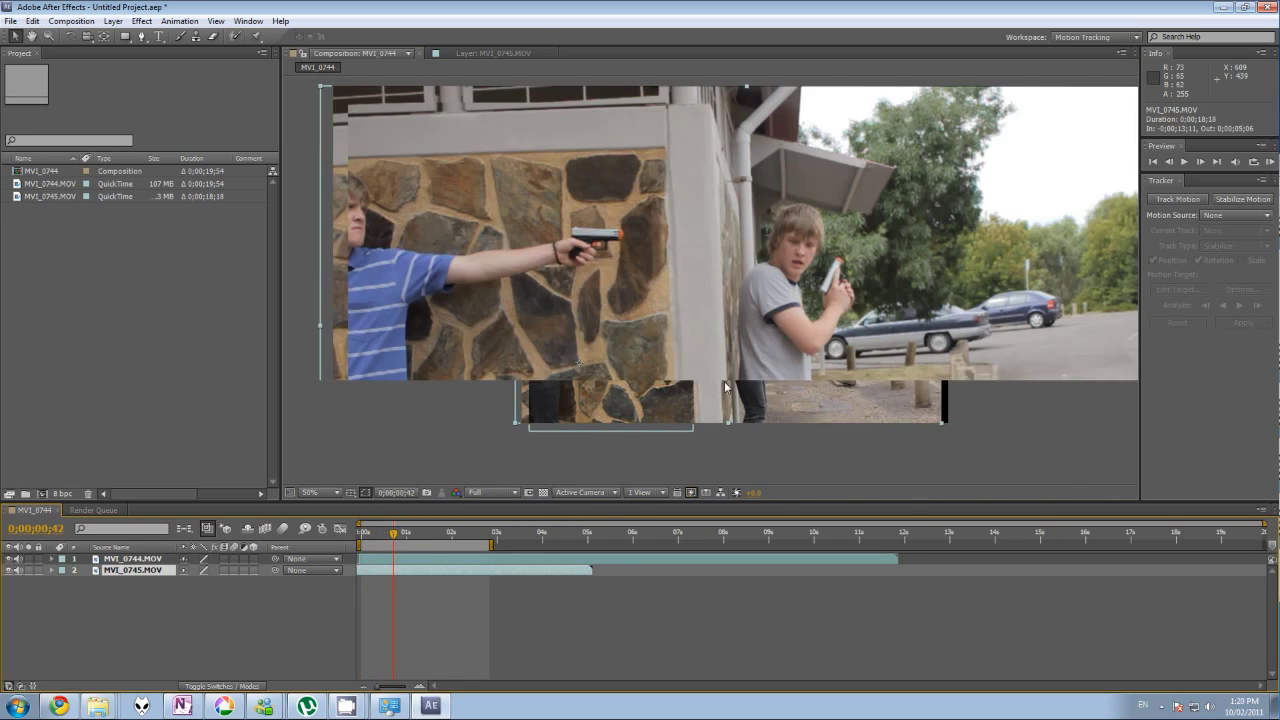
pyautogui.scroll(2, 726, 387)
pyautogui.scroll(1, 620, 358)
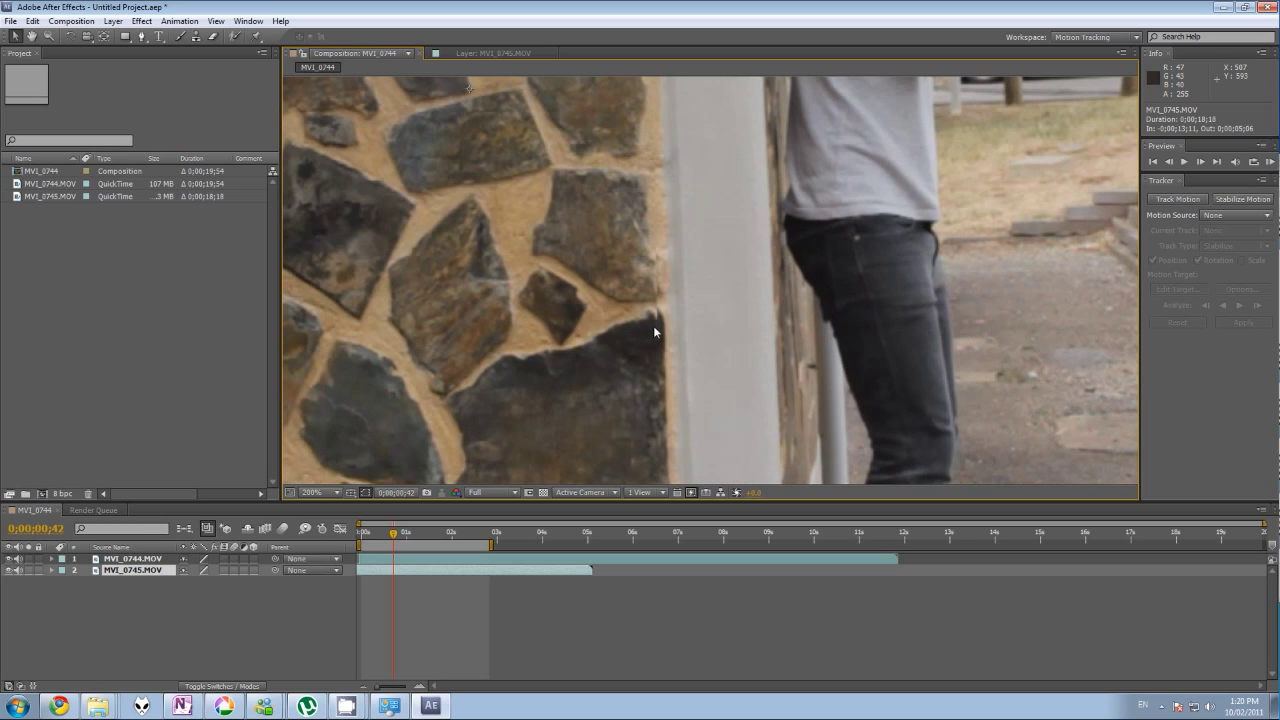
pyautogui.moveTo(393, 534); pyautogui.dragTo(462, 543)
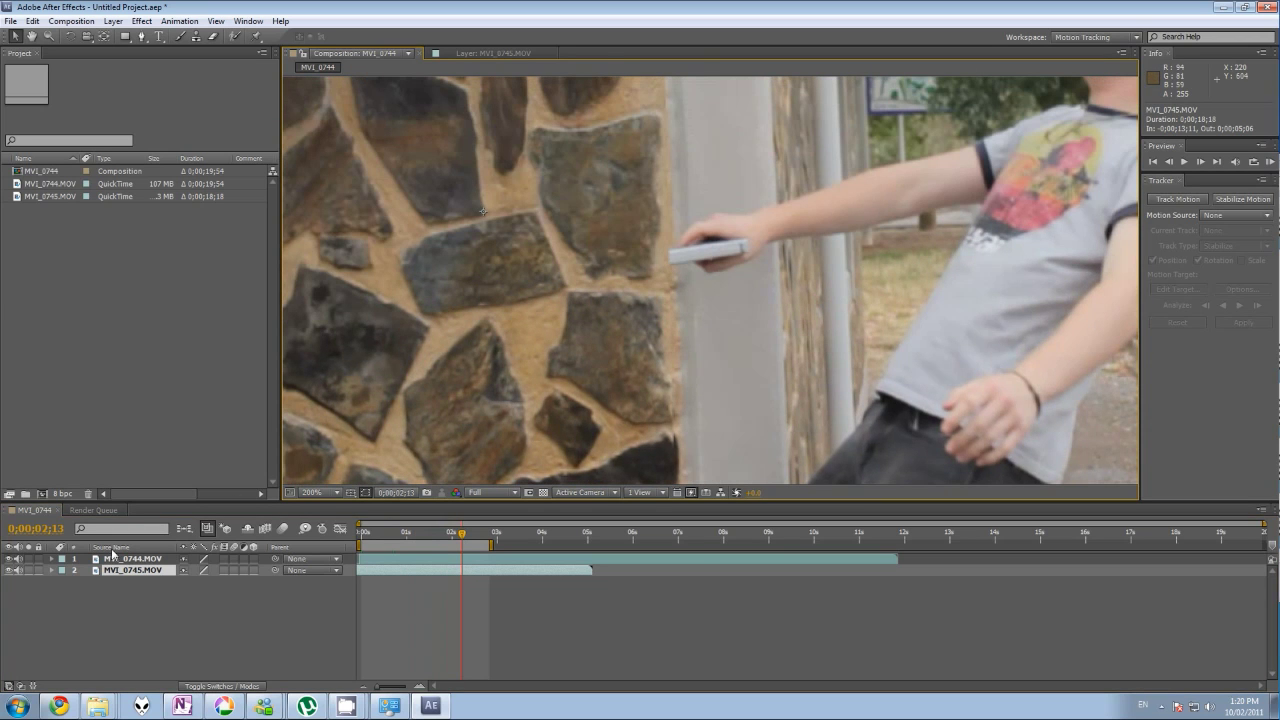
pyautogui.click(115, 558)
pyautogui.press(',')
pyautogui.press(',')
pyautogui.press(',')
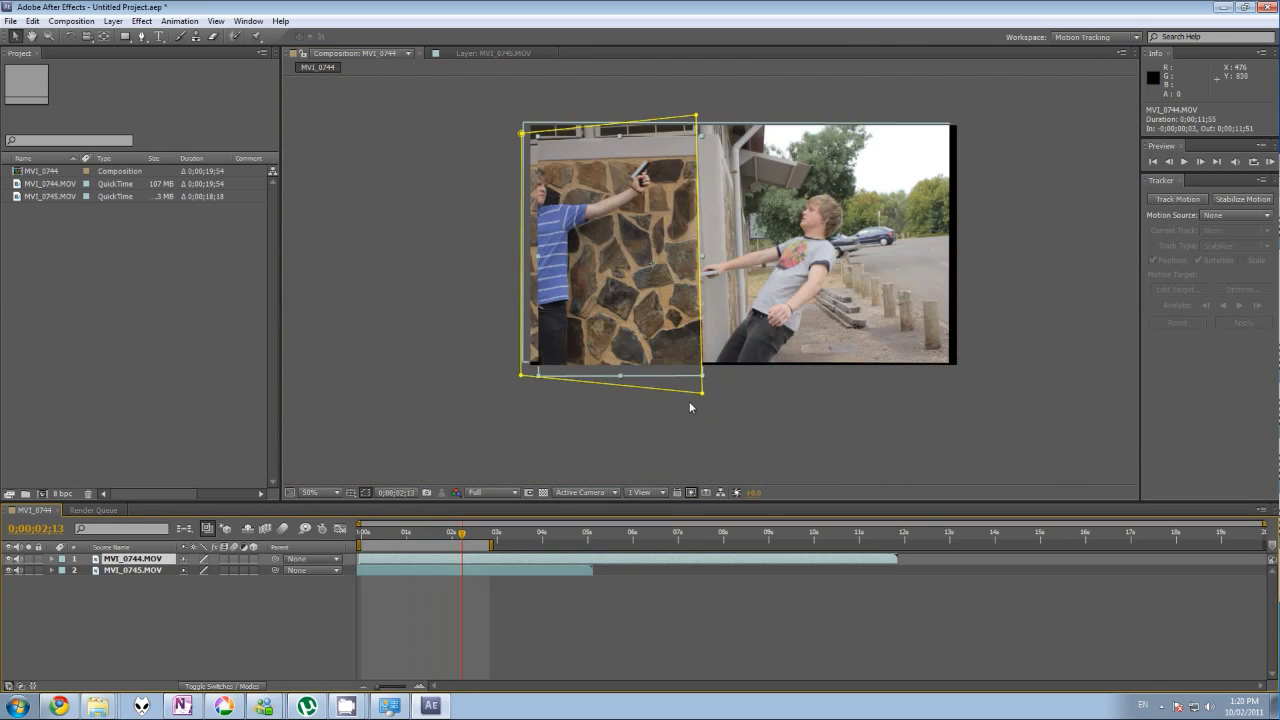
pyautogui.press('.')
pyautogui.press('.')
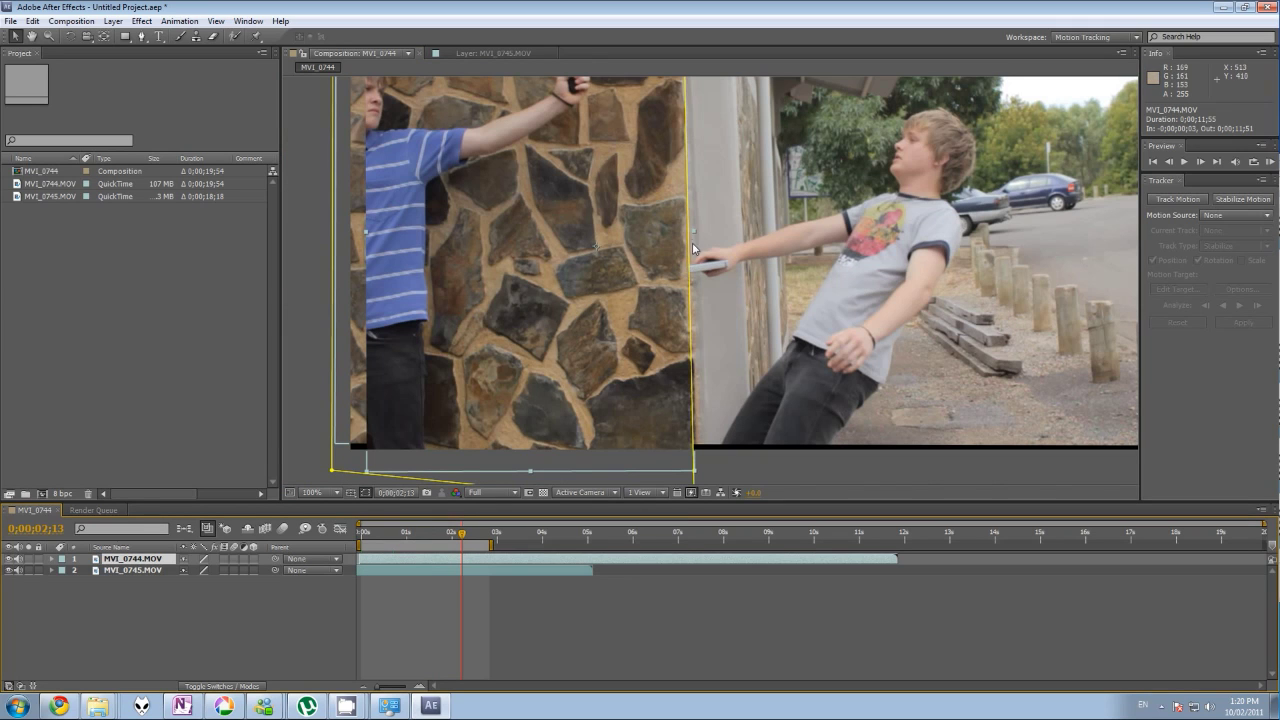
# Step: Add three vertices to Mask 1's right edge and bend it left along the white post
pyautogui.click(690, 229)
pyautogui.click(690, 316)
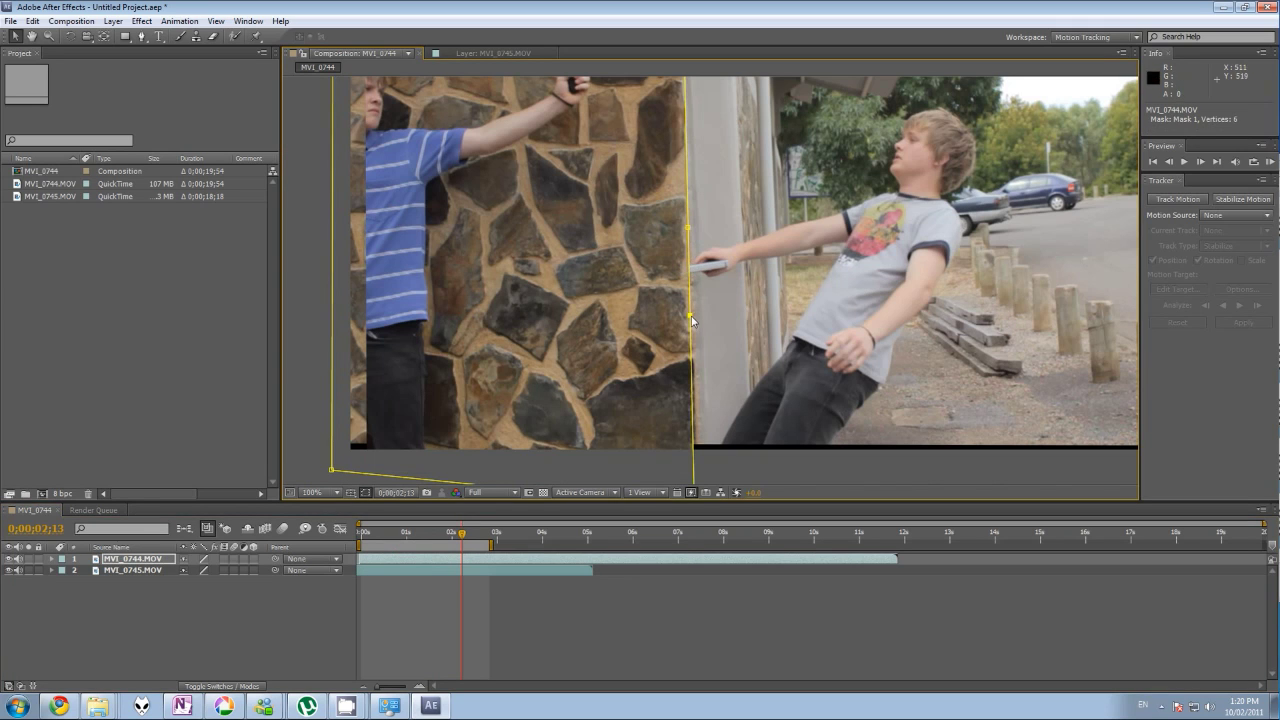
pyautogui.click(690, 271)
pyautogui.moveTo(690, 271); pyautogui.dragTo(677, 269)
pyautogui.moveTo(461, 533); pyautogui.dragTo(463, 535)
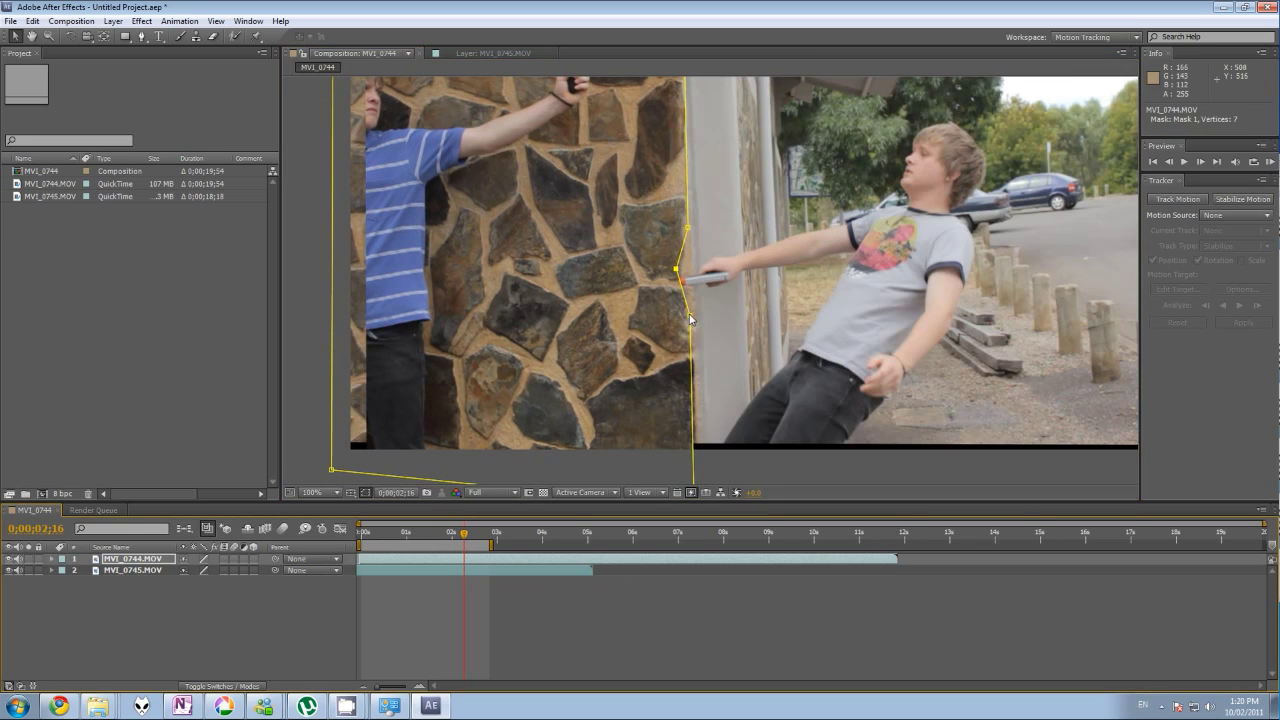
pyautogui.moveTo(690, 319); pyautogui.dragTo(677, 315)
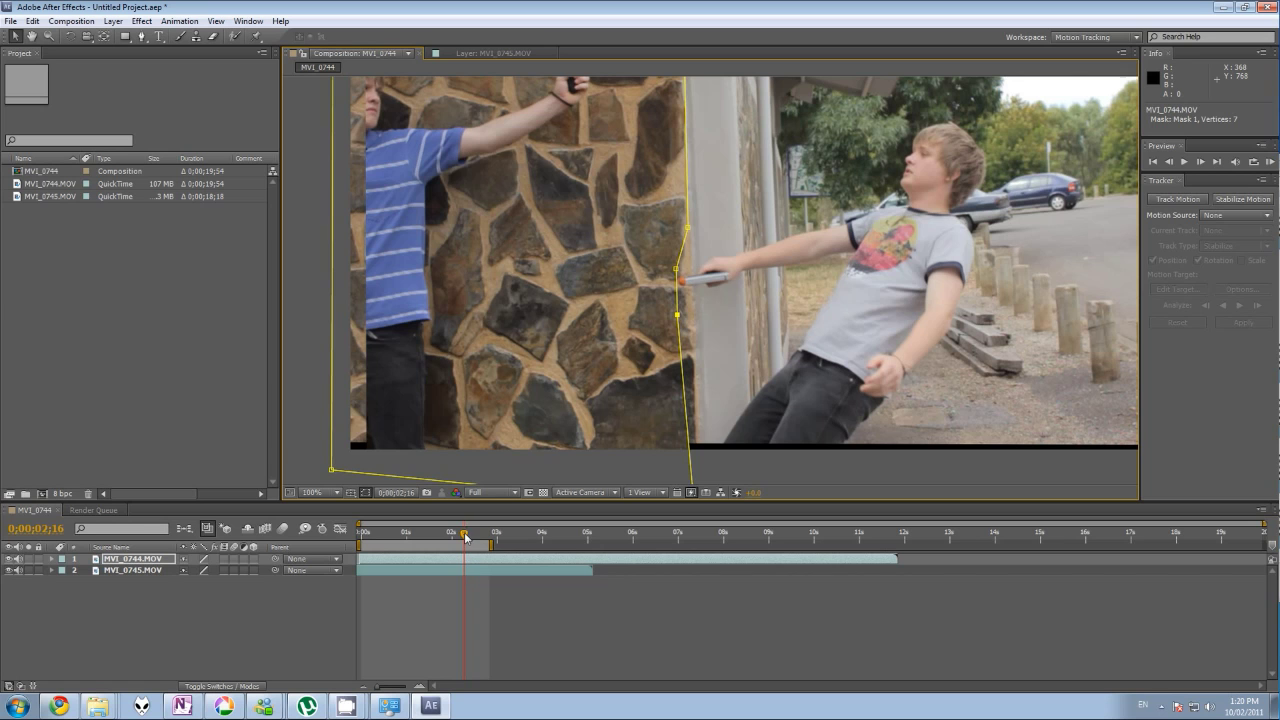
pyautogui.moveTo(465, 537)
pyautogui.mouseDown()
pyautogui.moveTo(482, 539)
pyautogui.moveTo(428, 533)
pyautogui.moveTo(455, 533)
pyautogui.mouseUp()
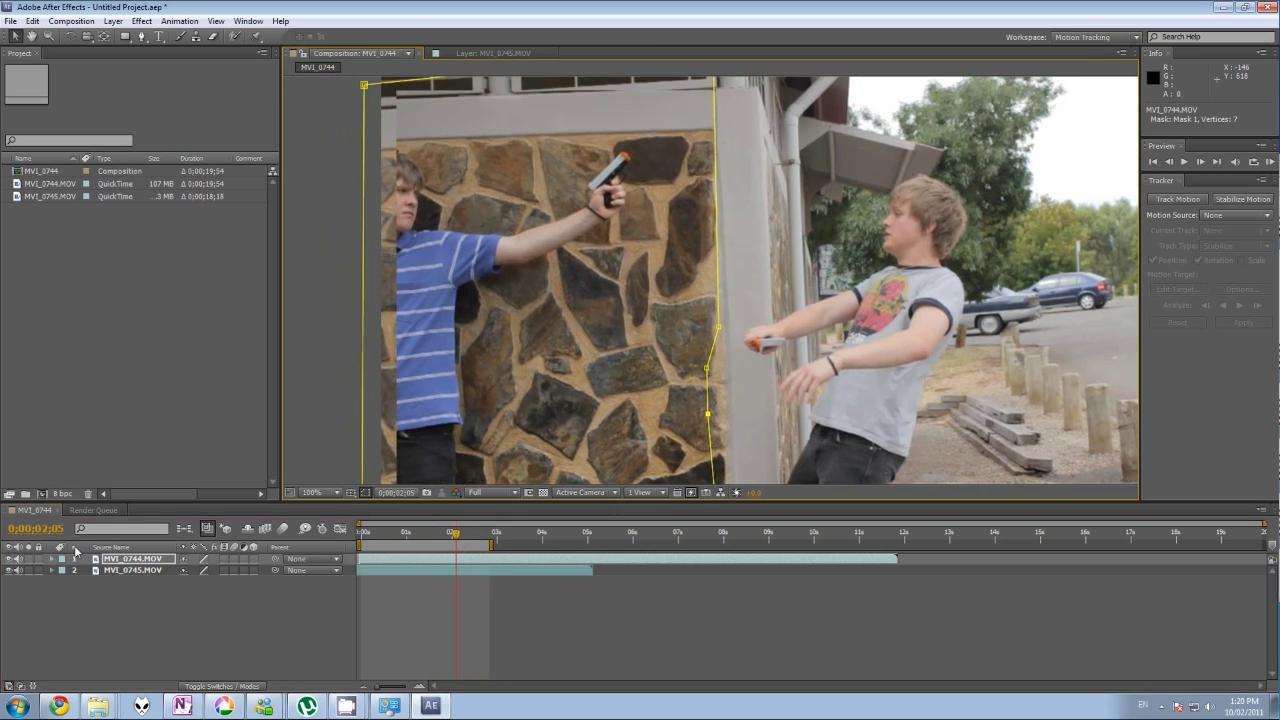
# Step: Give MVI_0744.MOV's Mask 1 a 20-pixel feather
pyautogui.click(53, 559)
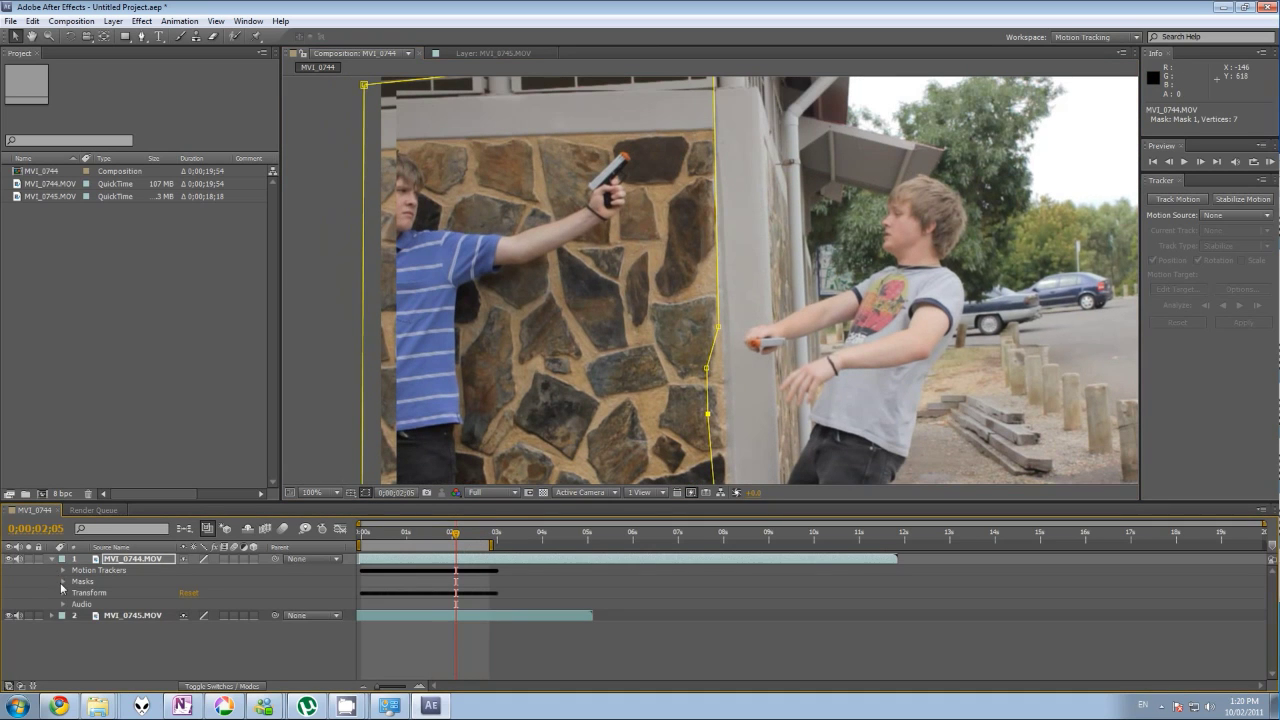
pyautogui.click(62, 581)
pyautogui.click(74, 593)
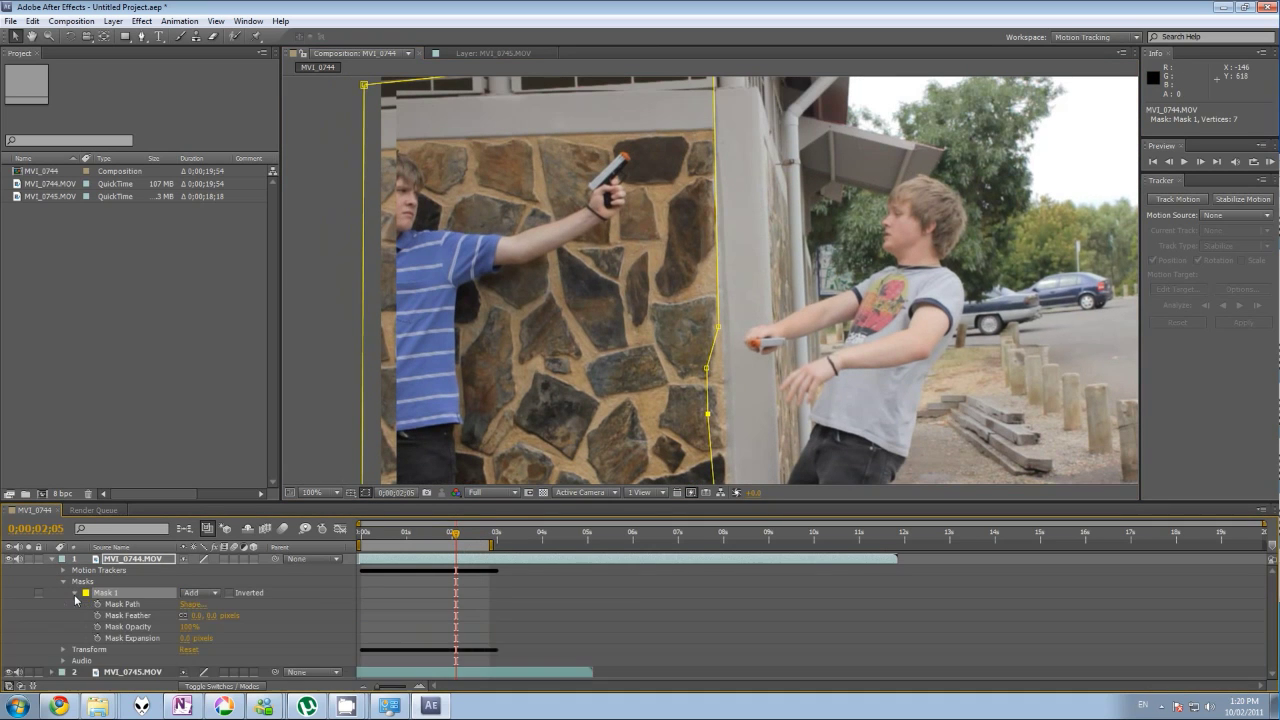
pyautogui.click(197, 618)
pyautogui.press('Return')
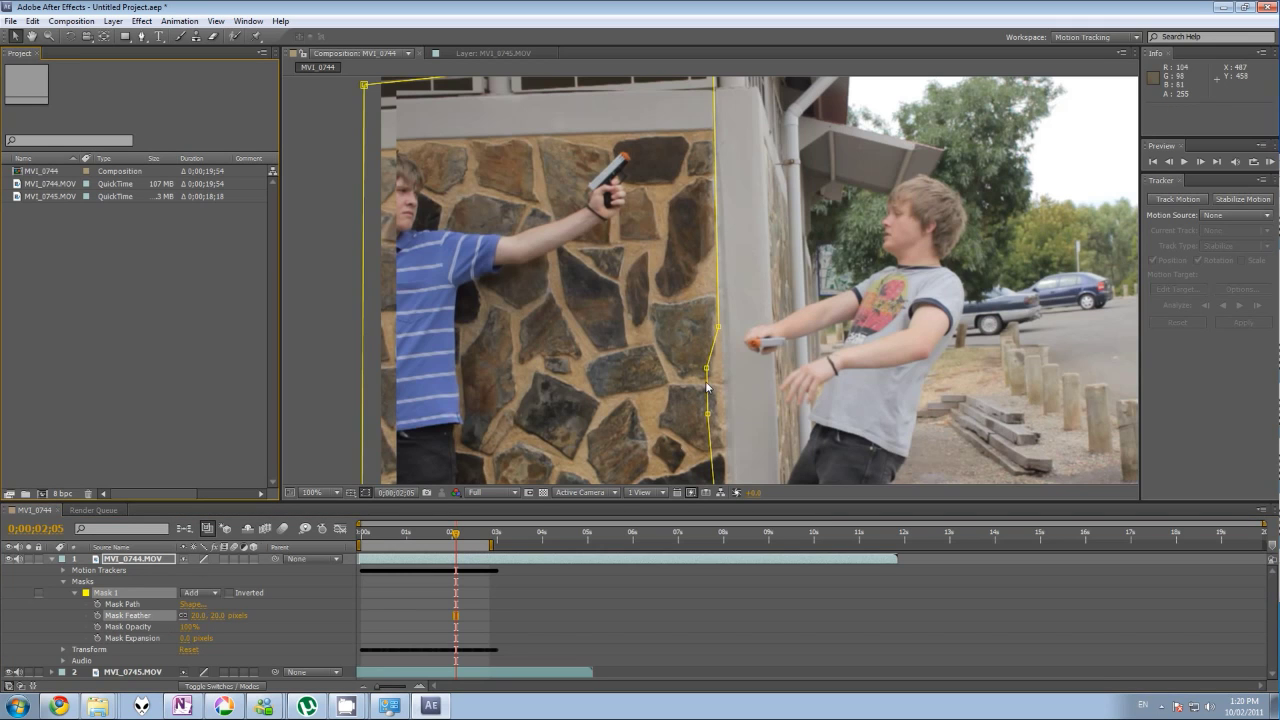
# Step: Move MVI_0745.MOV up and left so the clips line up, then inspect the composite
pyautogui.click(131, 673)
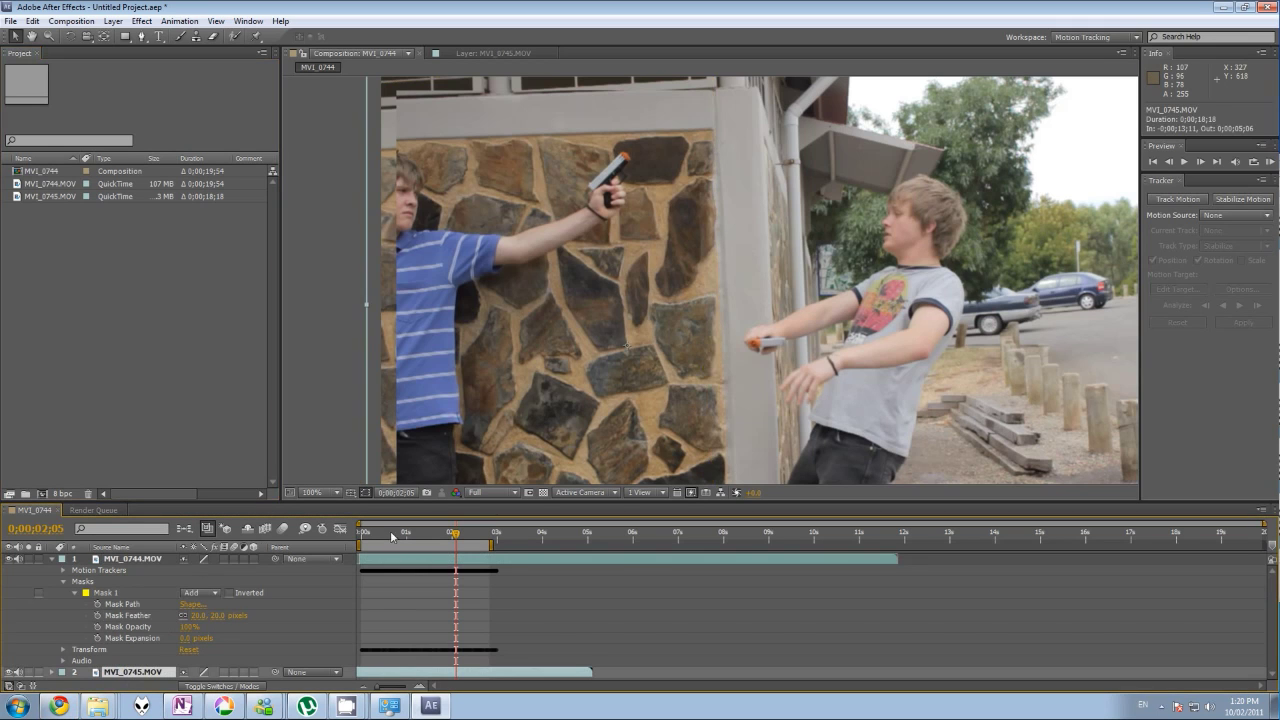
pyautogui.moveTo(568, 371); pyautogui.dragTo(528, 319)
pyautogui.moveTo(451, 540)
pyautogui.mouseDown()
pyautogui.moveTo(398, 534)
pyautogui.moveTo(480, 536)
pyautogui.moveTo(463, 536)
pyautogui.mouseUp()
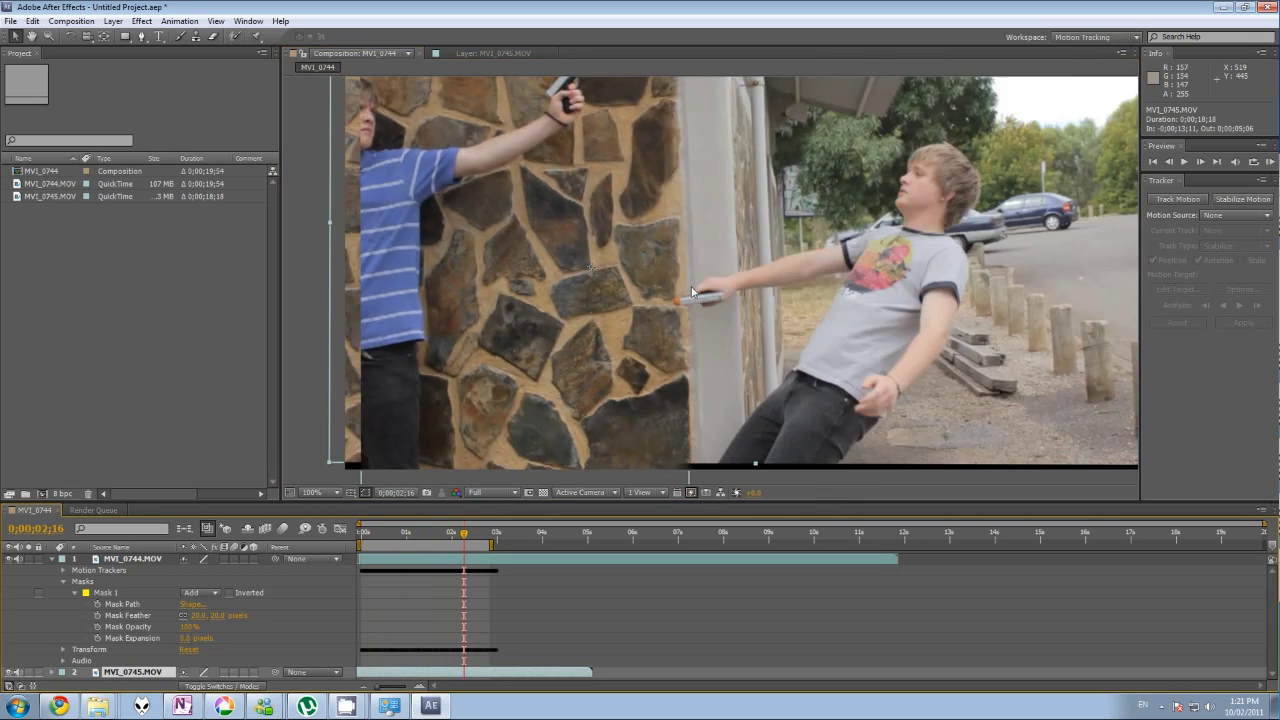
pyautogui.scroll(2, 626, 345)
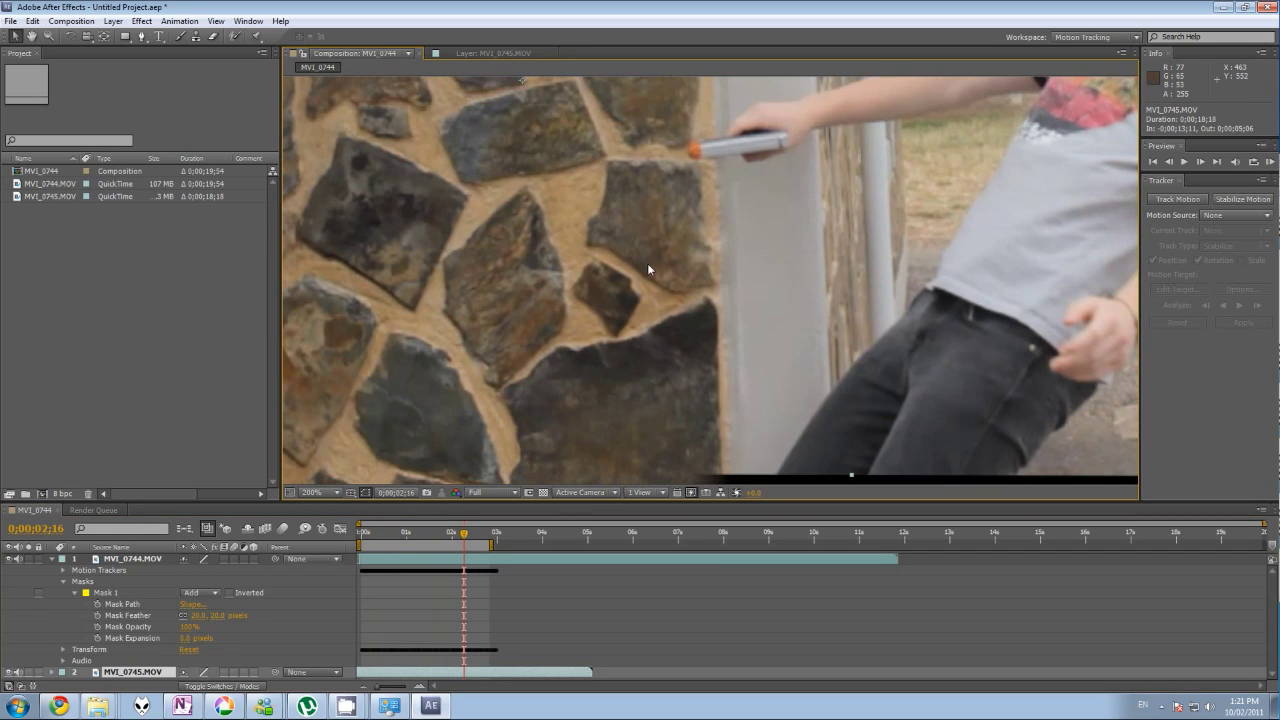
pyautogui.press('space')
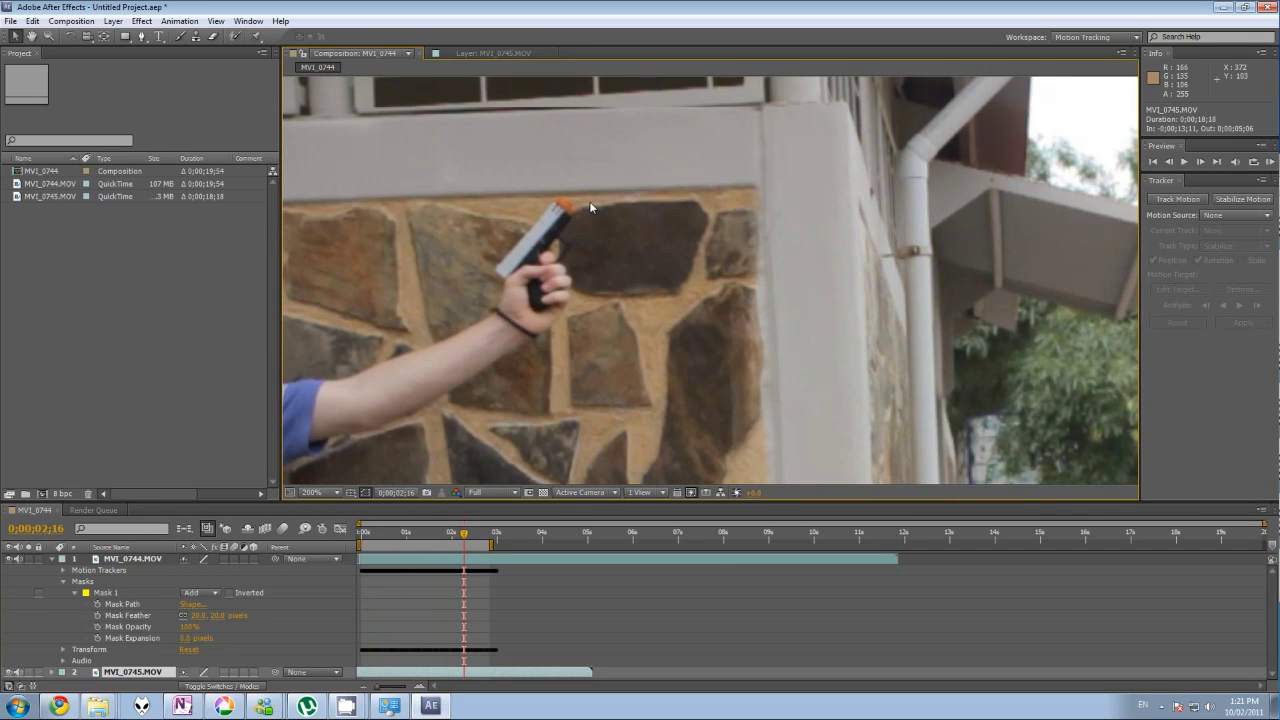
pyautogui.scroll(-1, 589, 201)
pyautogui.scroll(-1, 589, 292)
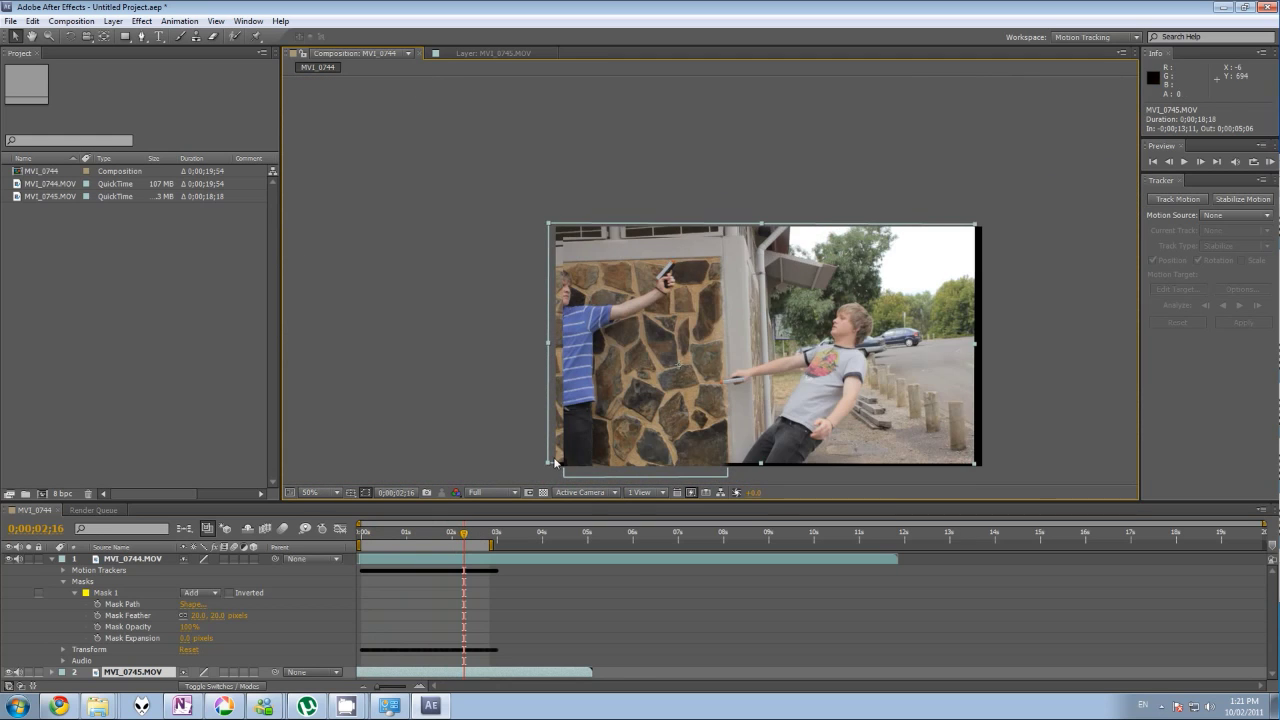
pyautogui.scroll(1, 607, 411)
pyautogui.scroll(-2, 607, 411)
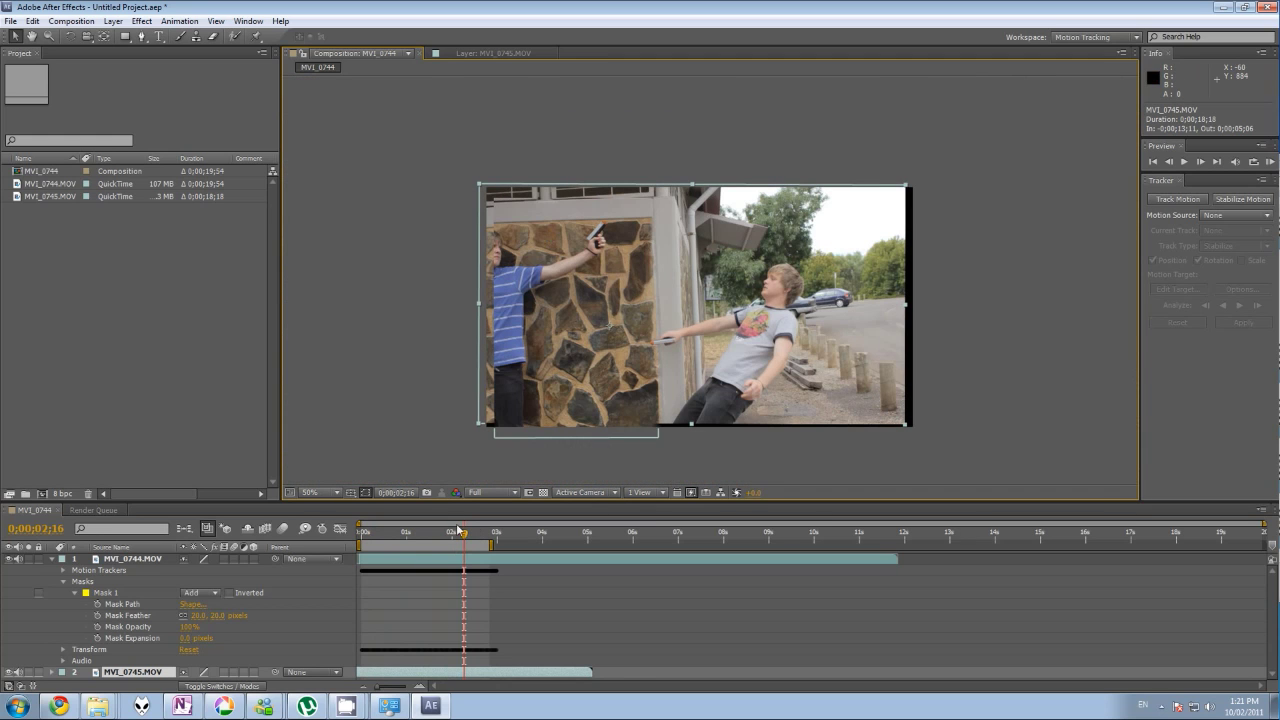
# Step: Scrub through the shot to check the feathered seam, deselect the layer, and collapse MVI_0744.MOV's properties
pyautogui.moveTo(465, 538)
pyautogui.mouseDown()
pyautogui.moveTo(440, 538)
pyautogui.moveTo(482, 538)
pyautogui.mouseUp()
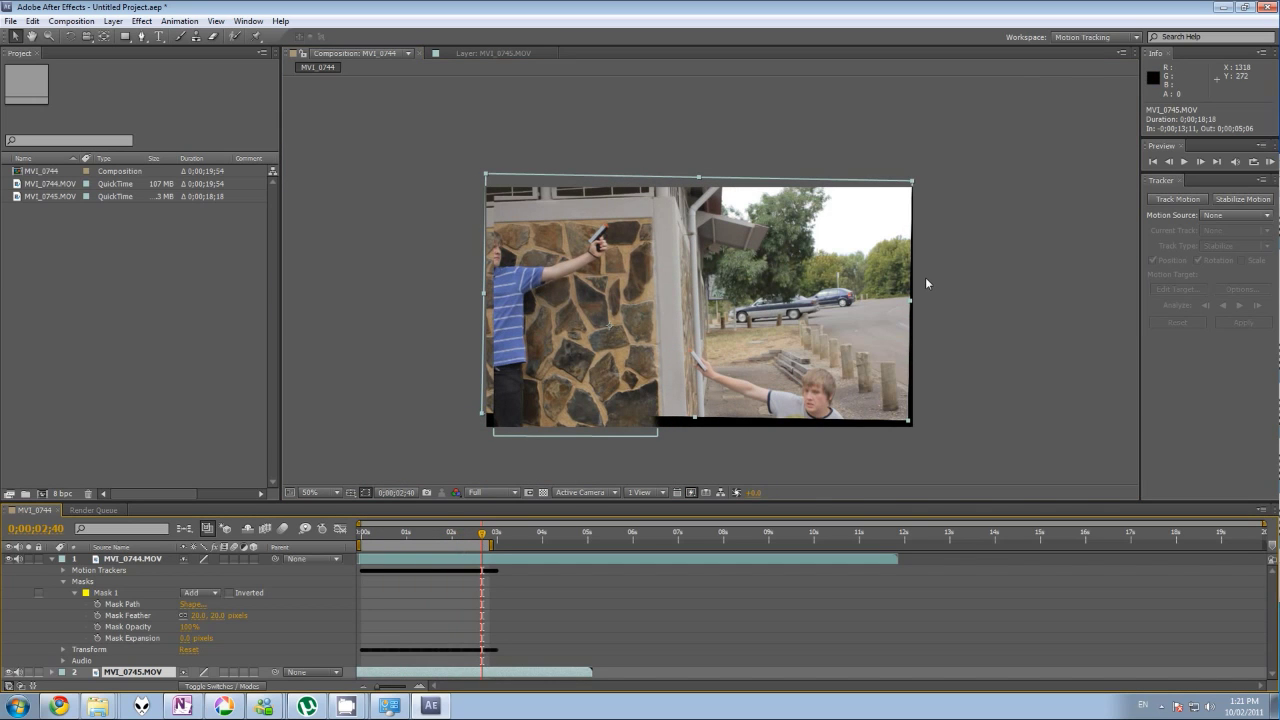
pyautogui.click(960, 300)
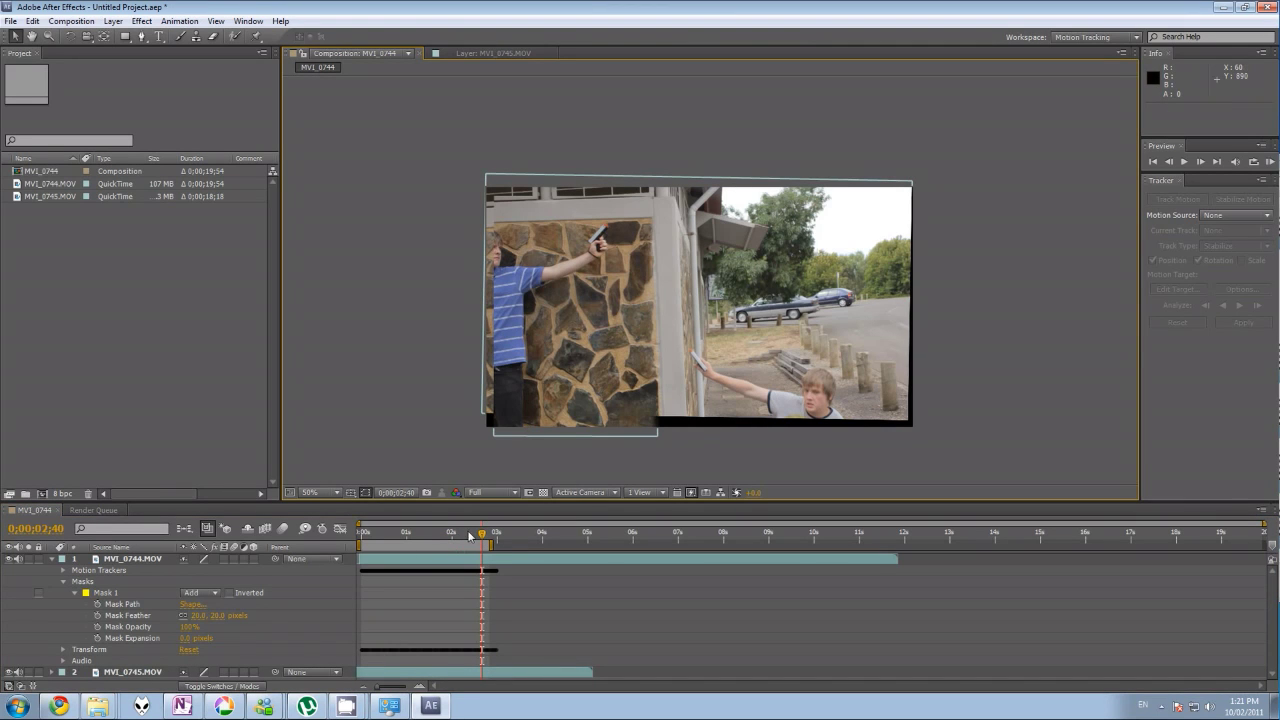
pyautogui.moveTo(483, 536); pyautogui.dragTo(438, 537)
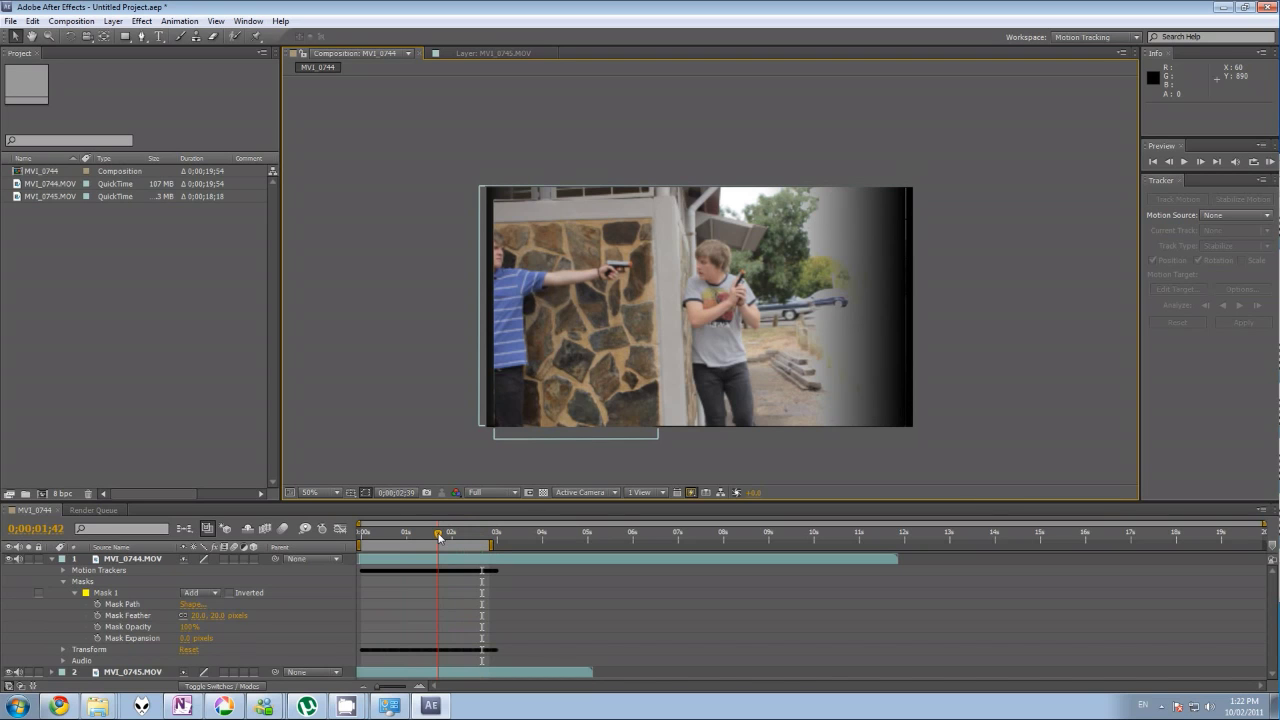
pyautogui.moveTo(438, 537); pyautogui.dragTo(358, 533)
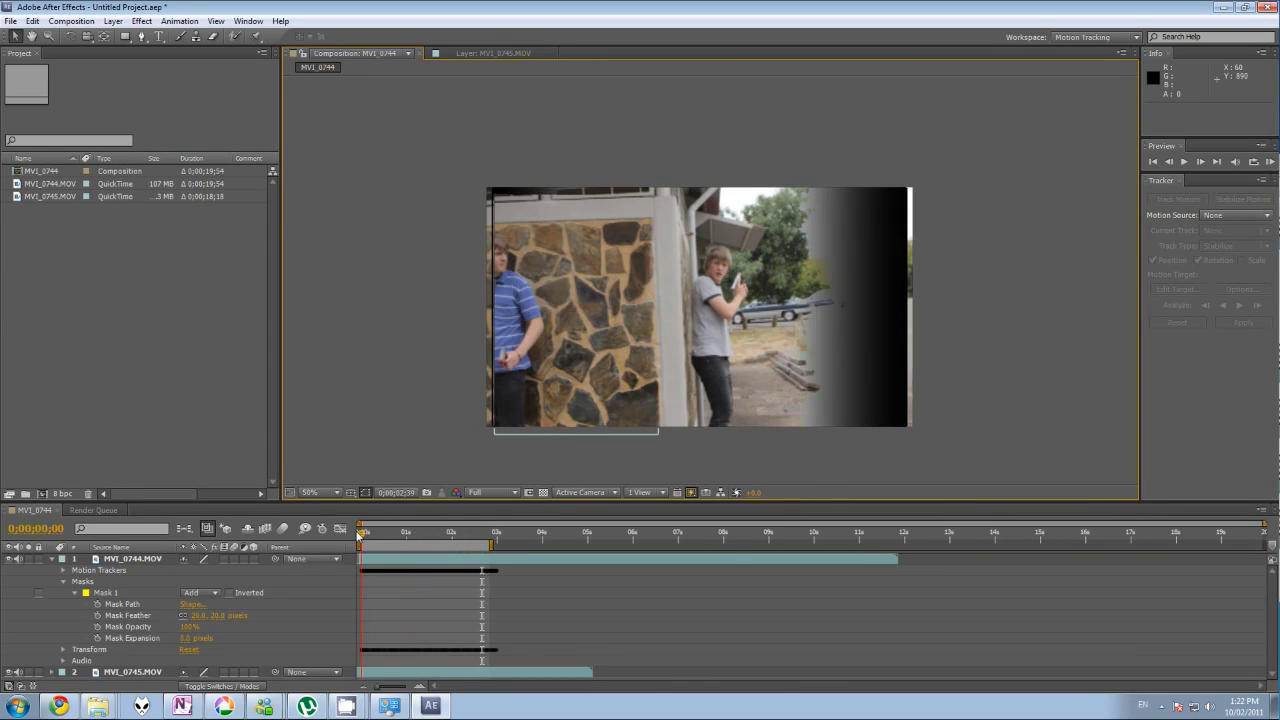
pyautogui.click(54, 559)
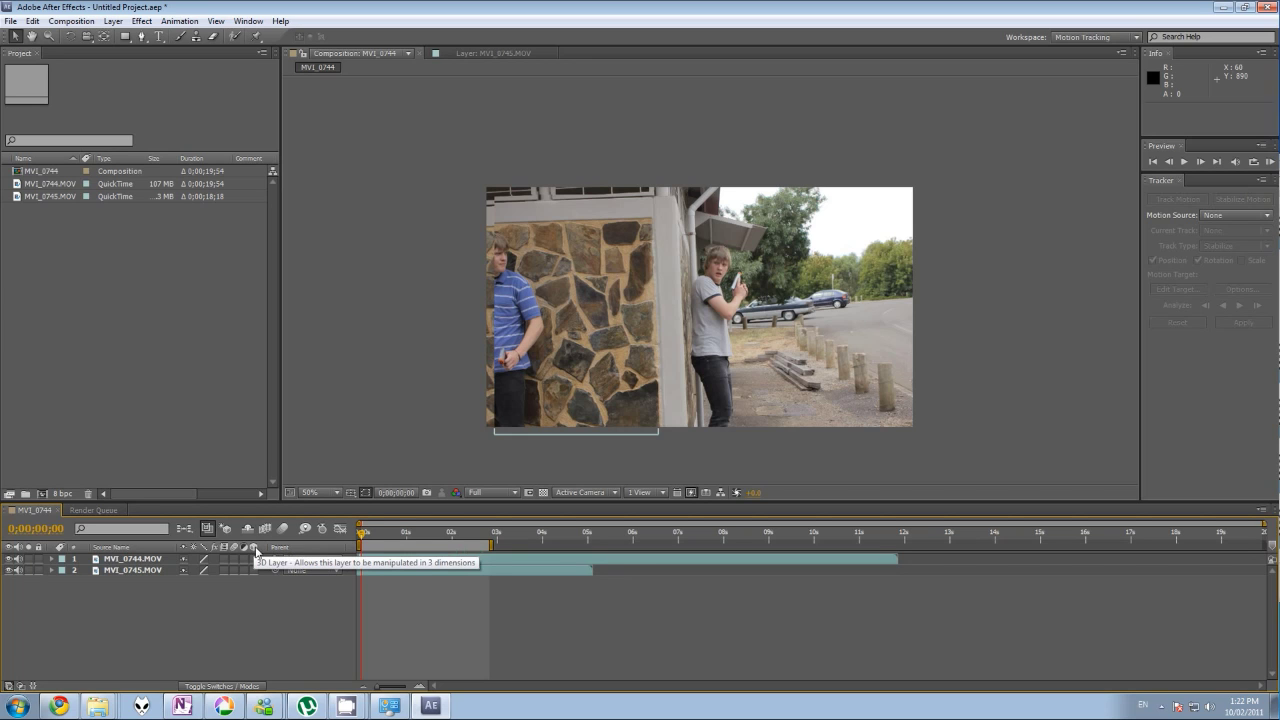
# Step: Make both clips 3D, add a default 50mm two-node Camera 1, and start it eight frames earlier
pyautogui.moveTo(253, 558); pyautogui.dragTo(253, 570)
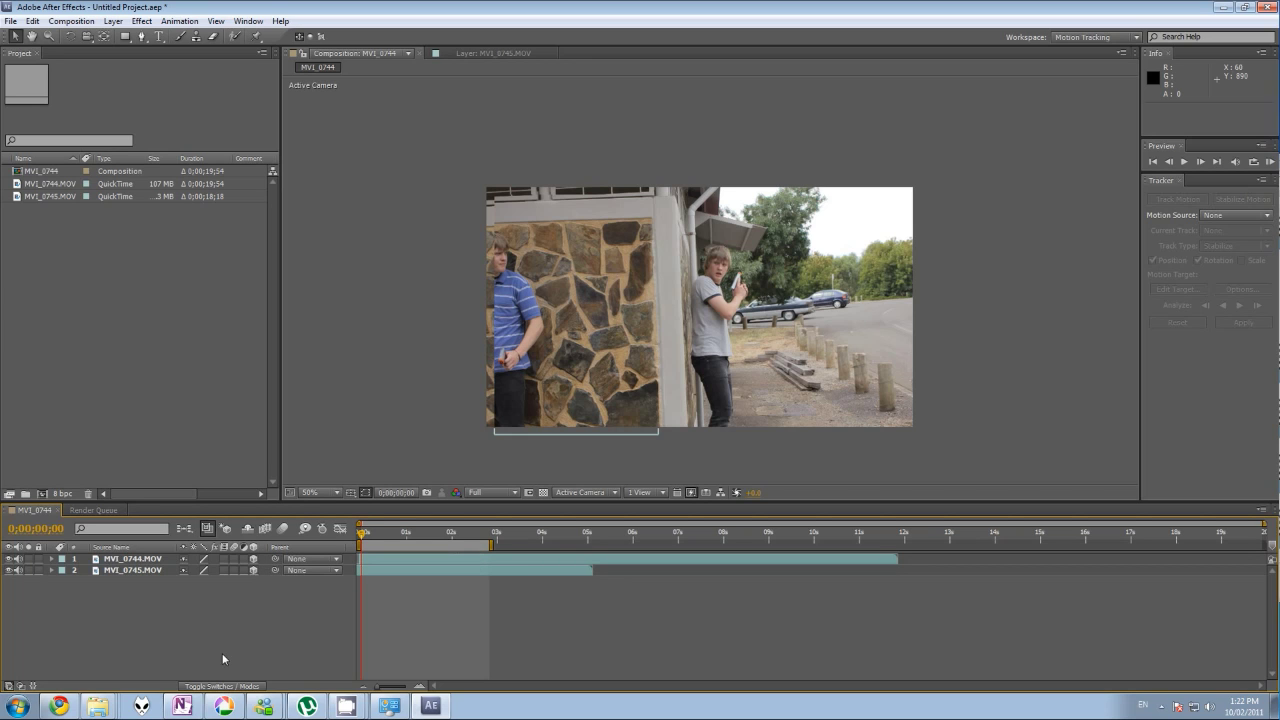
pyautogui.click(112, 21)
pyautogui.moveTo(238, 38)
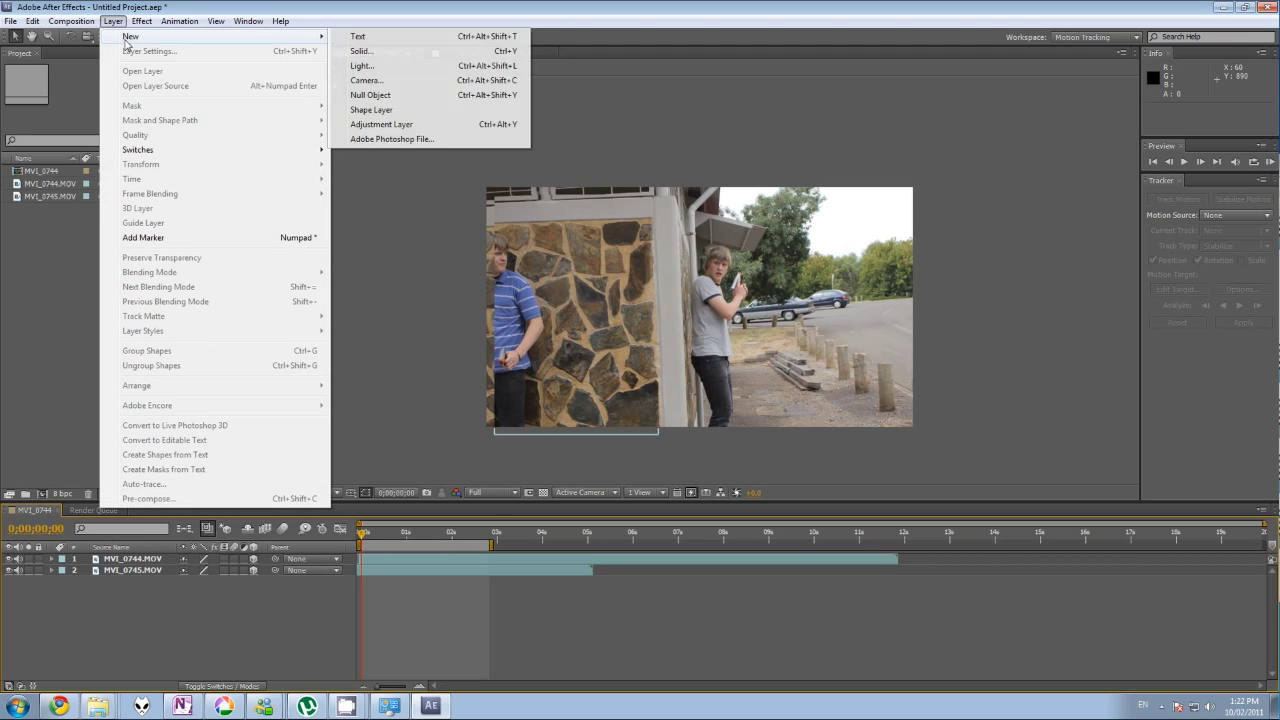
pyautogui.click(375, 84)
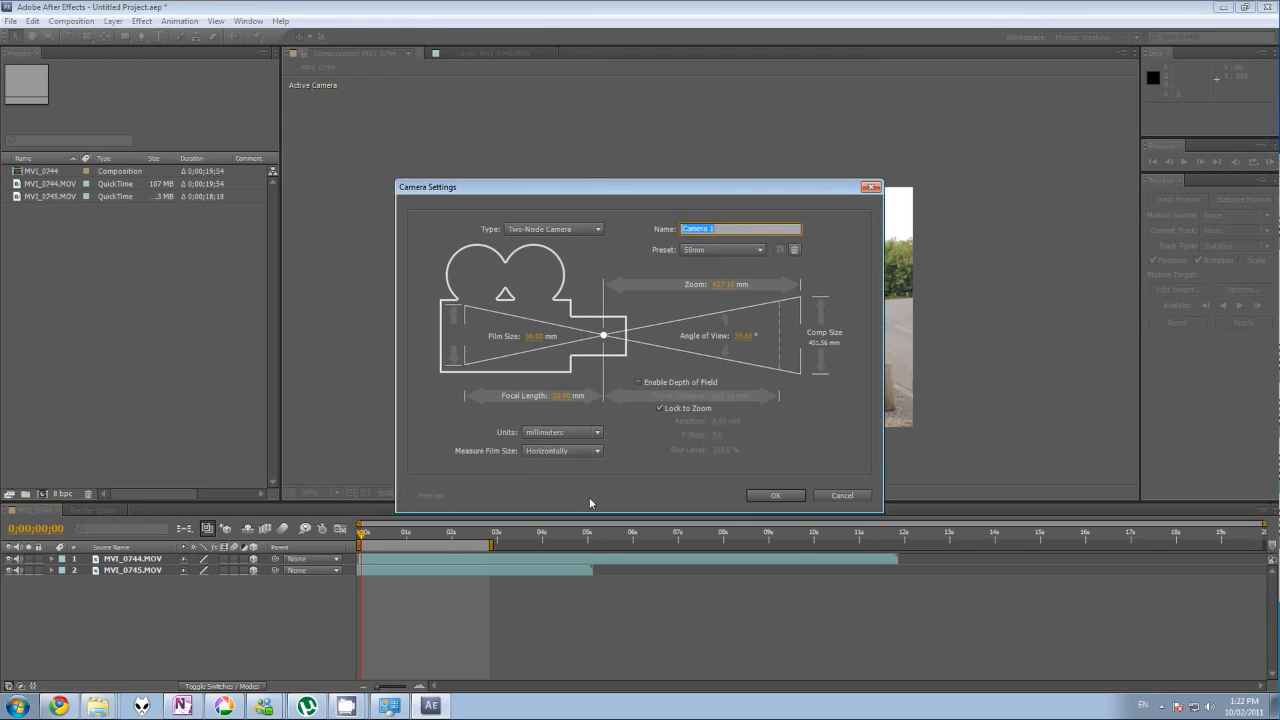
pyautogui.click(775, 496)
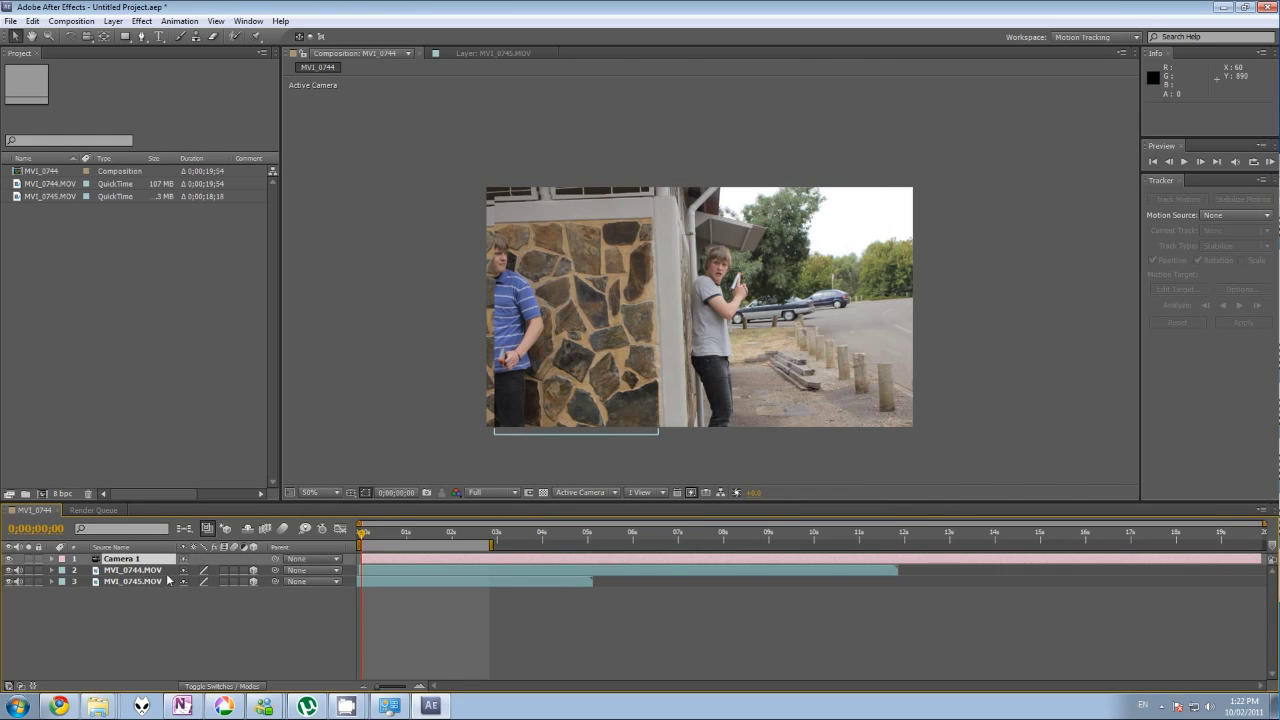
pyautogui.click(362, 533)
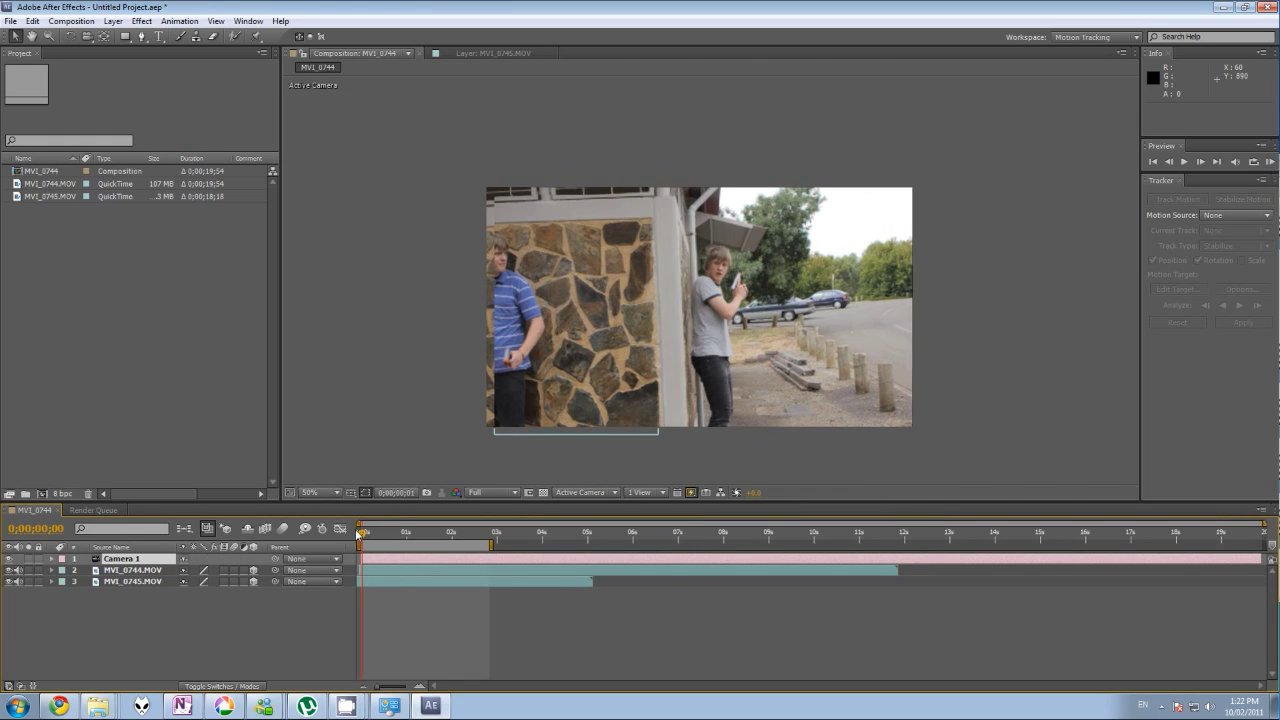
pyautogui.moveTo(381, 563); pyautogui.dragTo(370, 563)
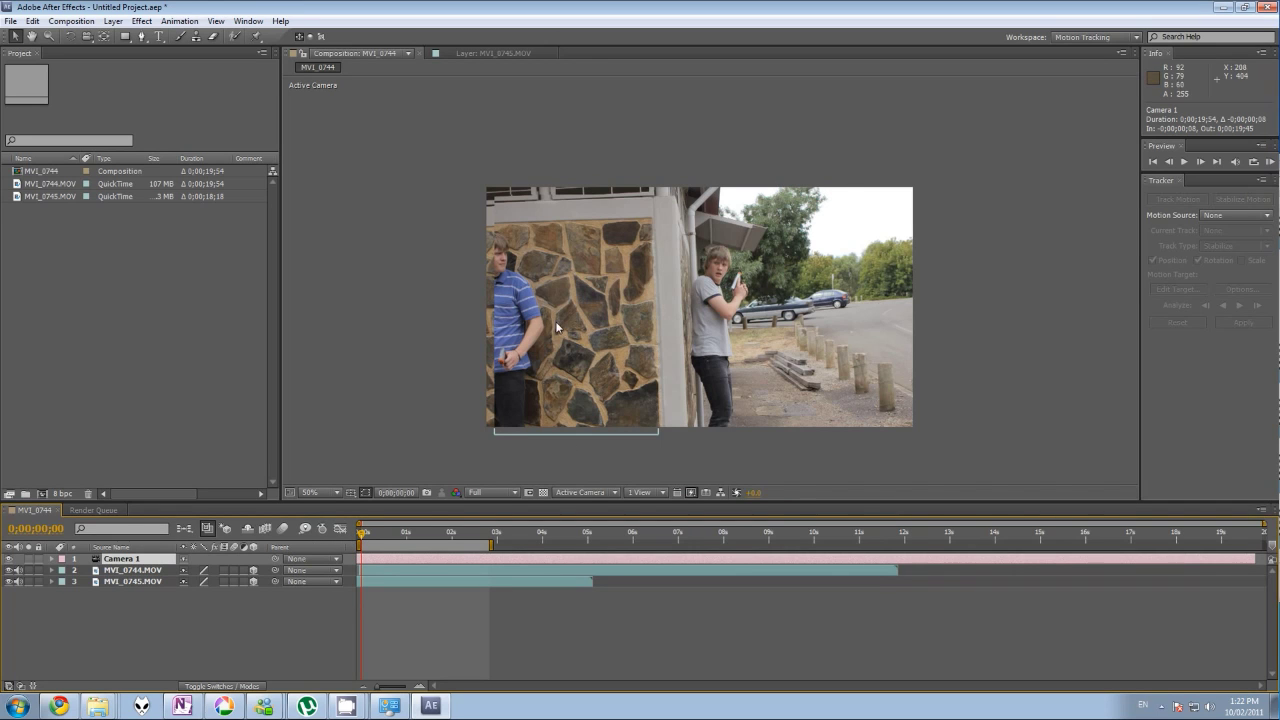
# Step: Parent Camera 1 to 3. MVI_0745.MOV and scrub forward to preview the inherited motion
pyautogui.click(322, 559)
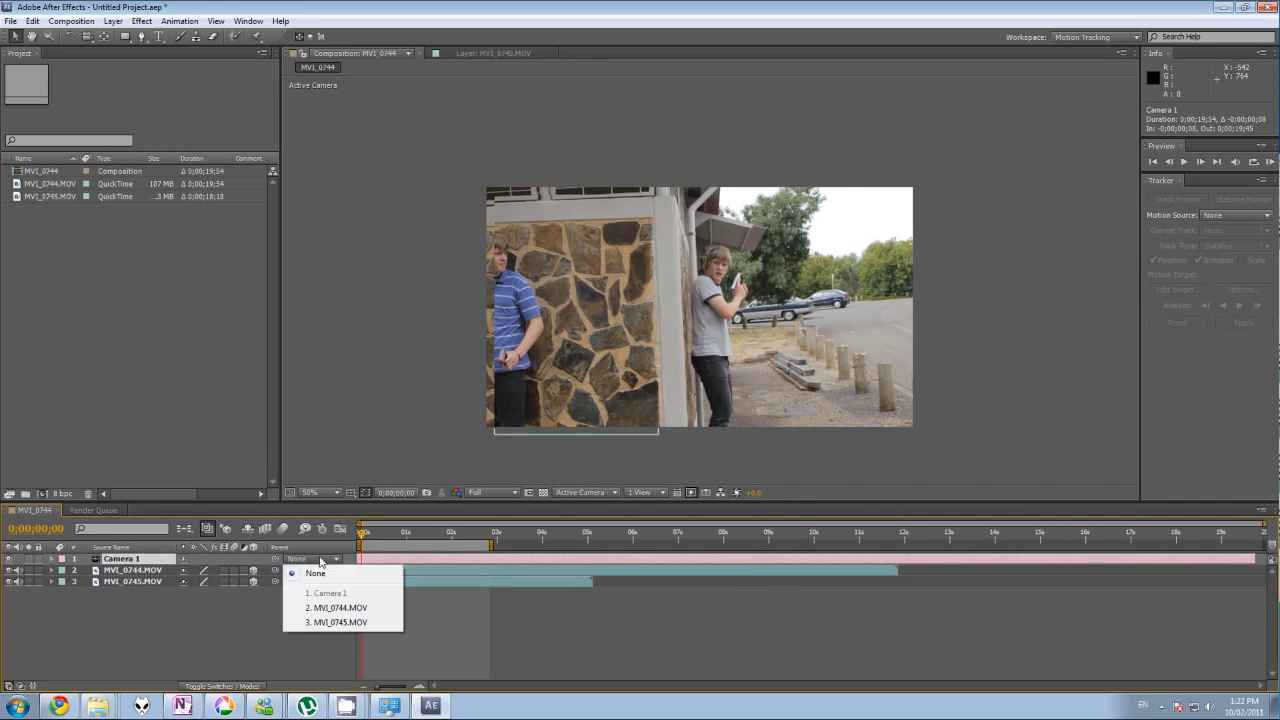
pyautogui.click(345, 623)
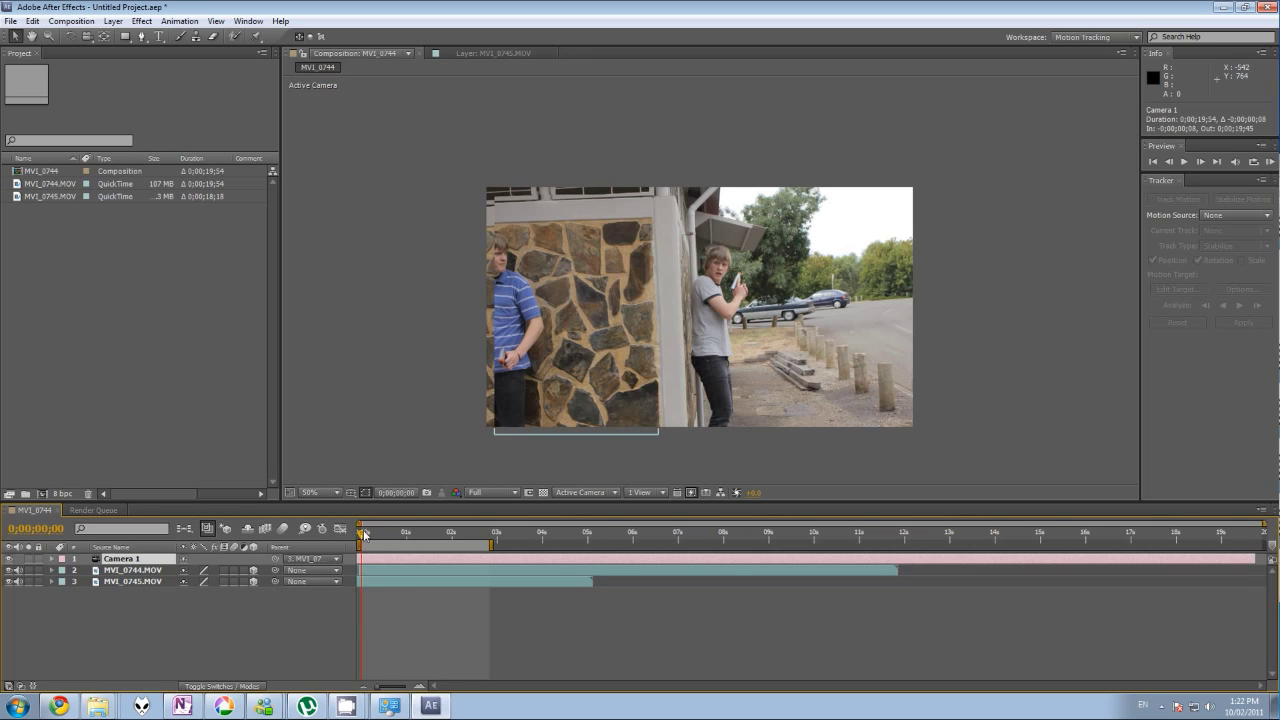
pyautogui.moveTo(362, 537); pyautogui.dragTo(405, 535)
pyautogui.moveTo(379, 535); pyautogui.dragTo(432, 538)
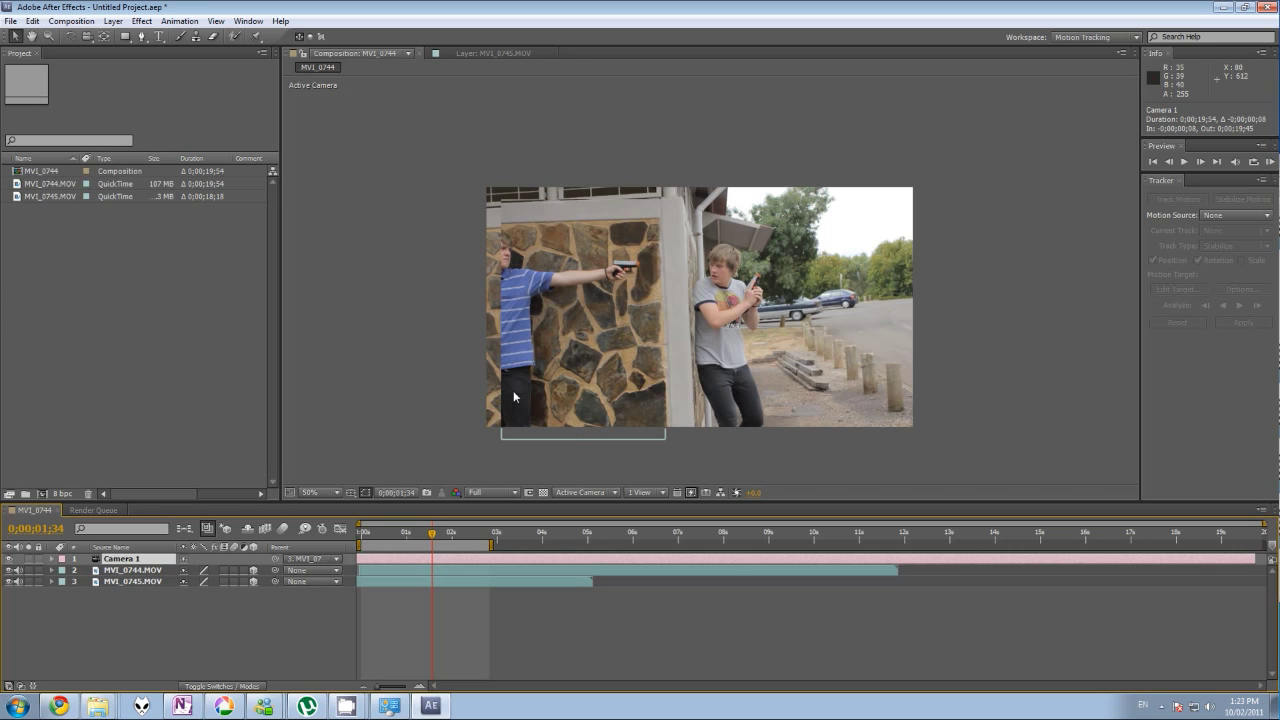
# Step: Set Camera 1's Zoom to 1928.8 pixels and its Position Y to 359.0
pyautogui.click(52, 559)
pyautogui.click(64, 581)
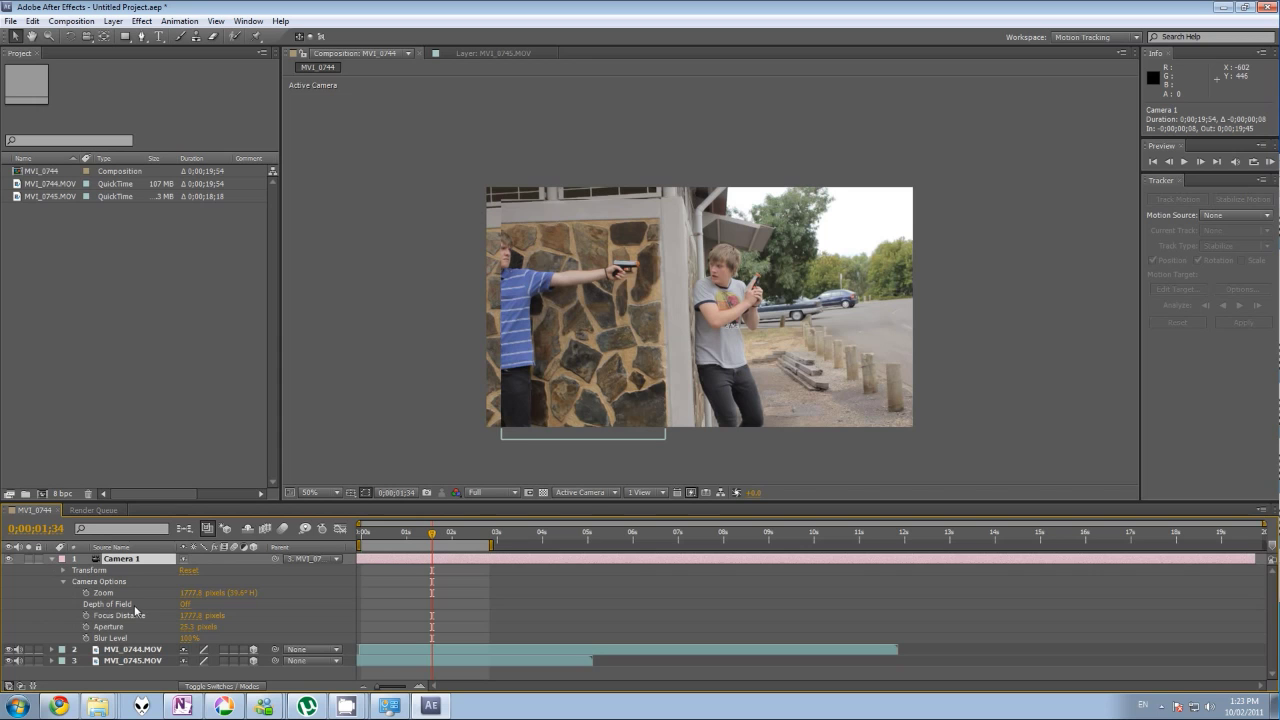
pyautogui.moveTo(187, 594); pyautogui.dragTo(271, 578)
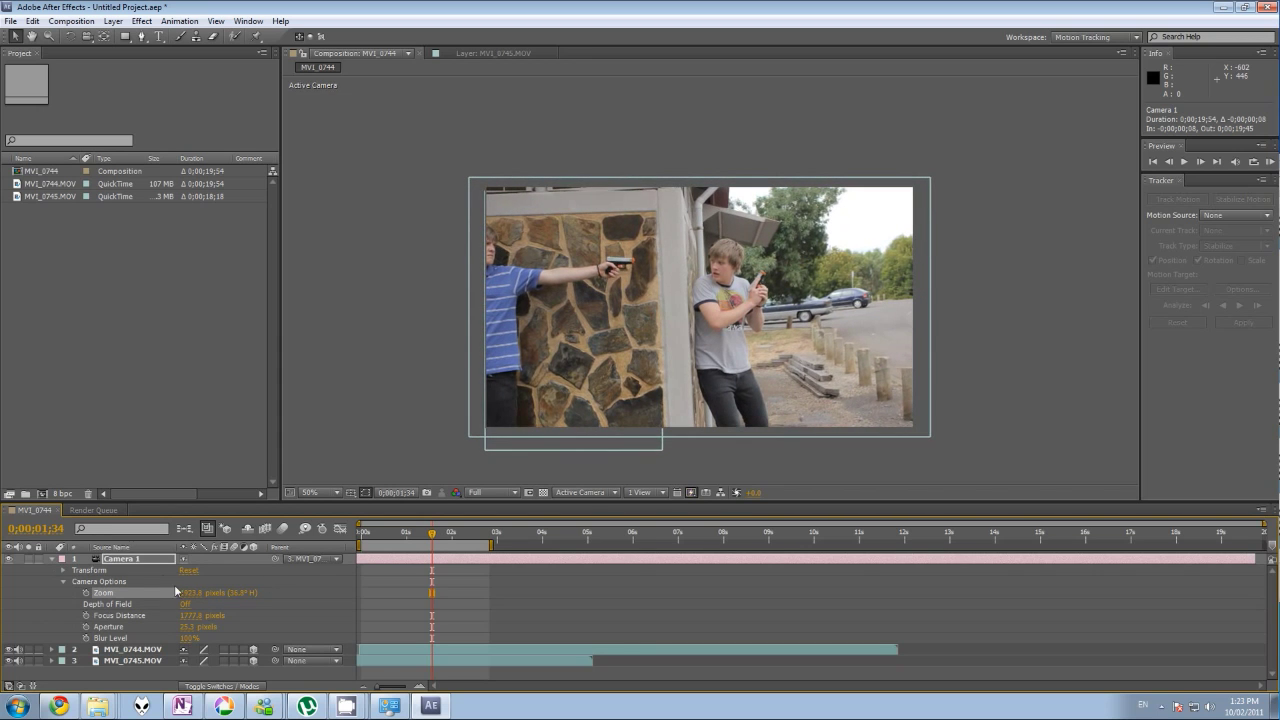
pyautogui.click(63, 571)
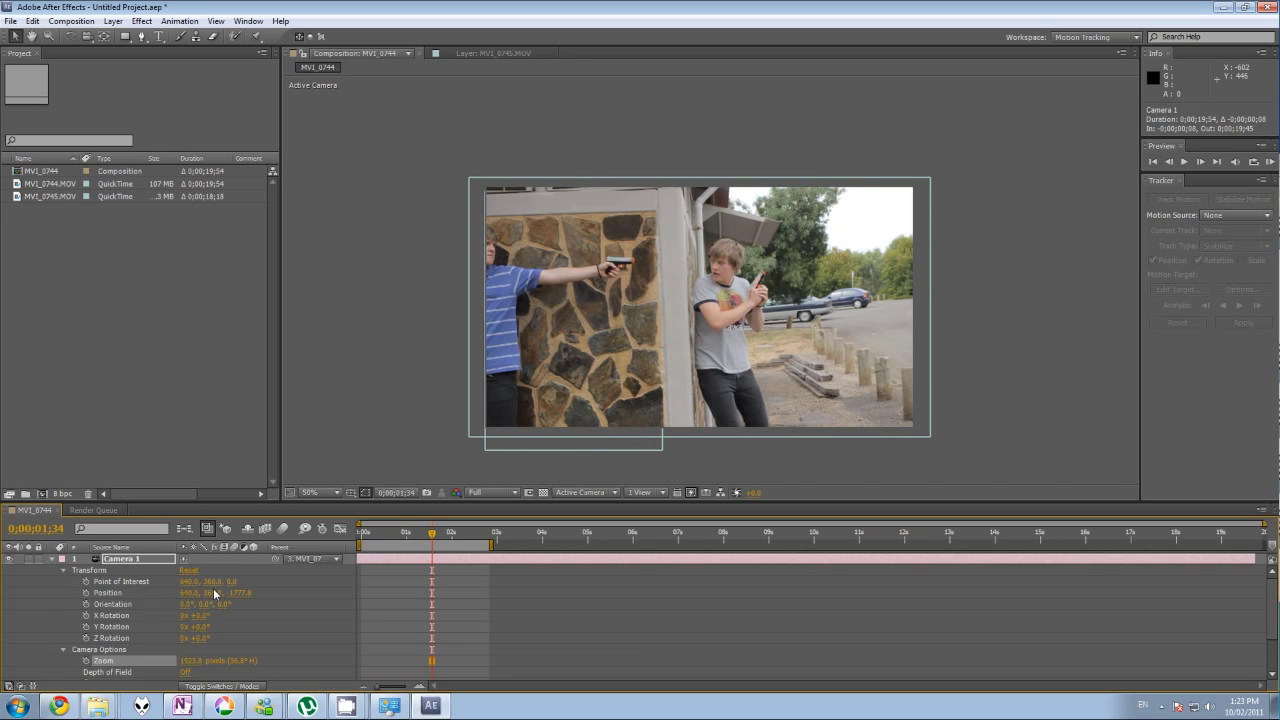
pyautogui.moveTo(213, 588)
pyautogui.mouseDown()
pyautogui.moveTo(181, 582)
pyautogui.moveTo(198, 584)
pyautogui.mouseUp()
pyautogui.moveTo(432, 532); pyautogui.dragTo(464, 530)
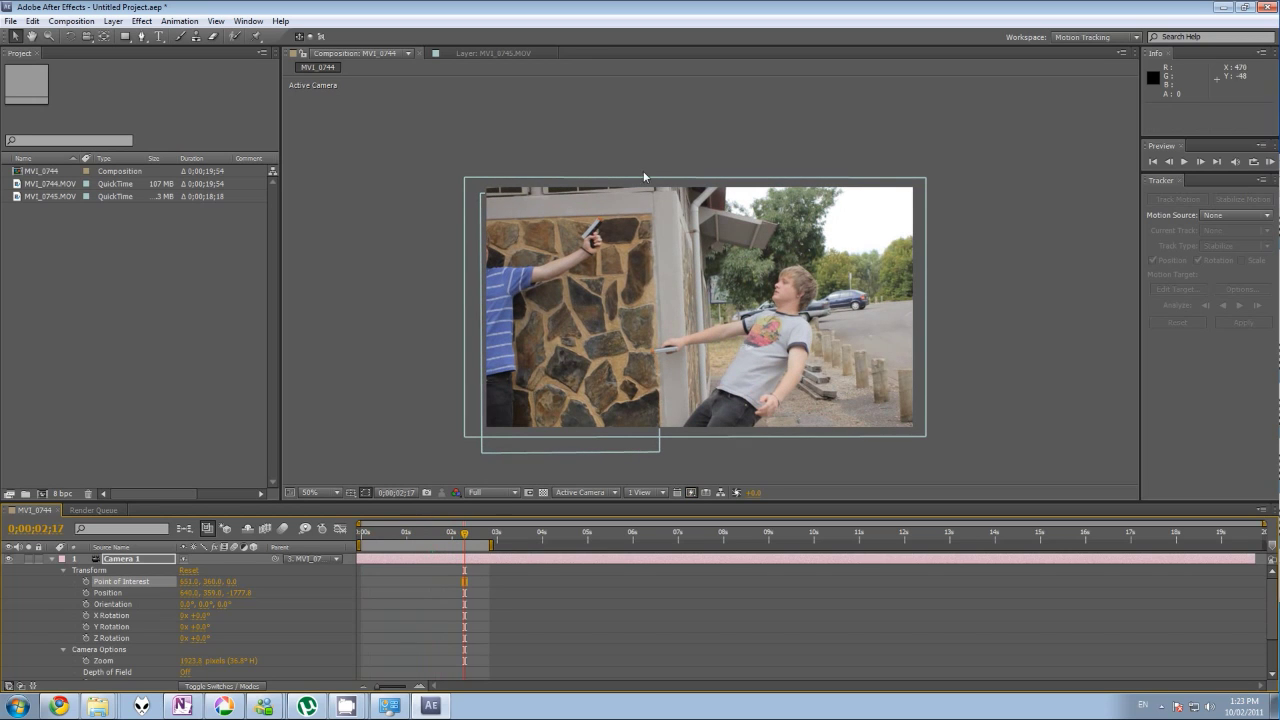